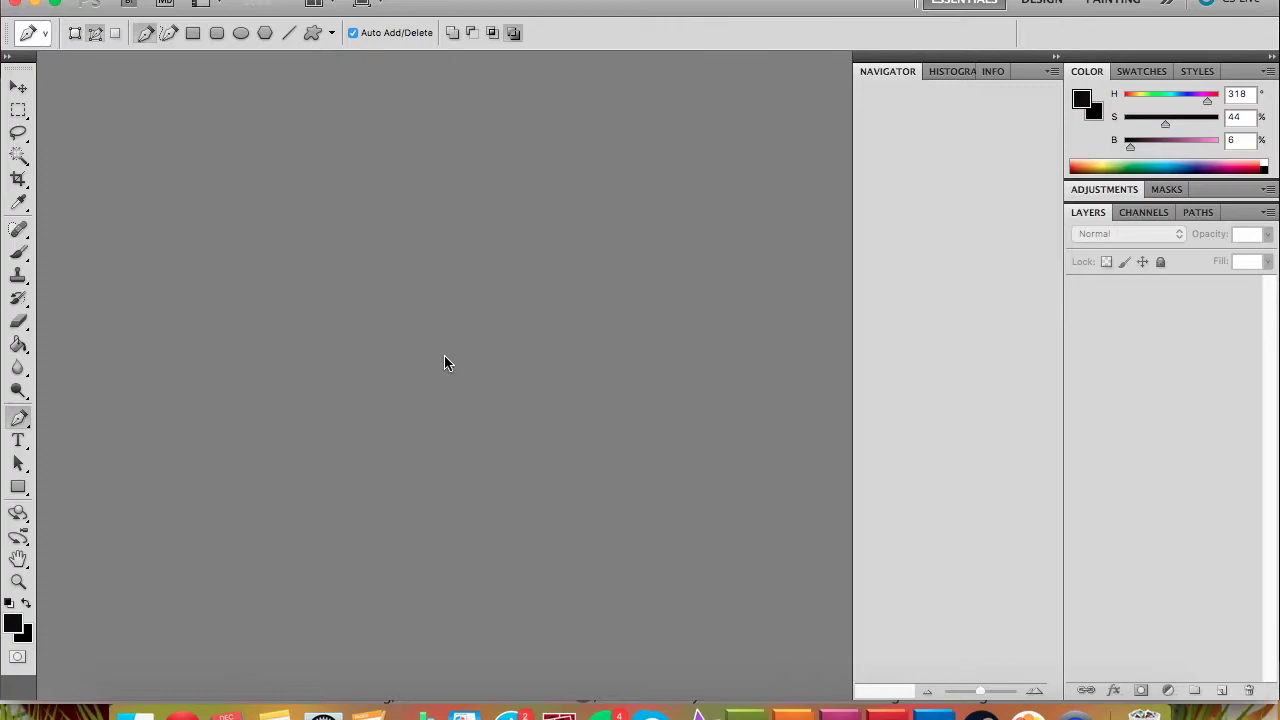
Start a new document with a width and height of 1000 pixels and a resolution of 300 pixels/inch
{"action": "key", "text": "super+n"}
{"action": "left_click_drag", "start_coordinate": [800, 262], "coordinate": [610, 102]}
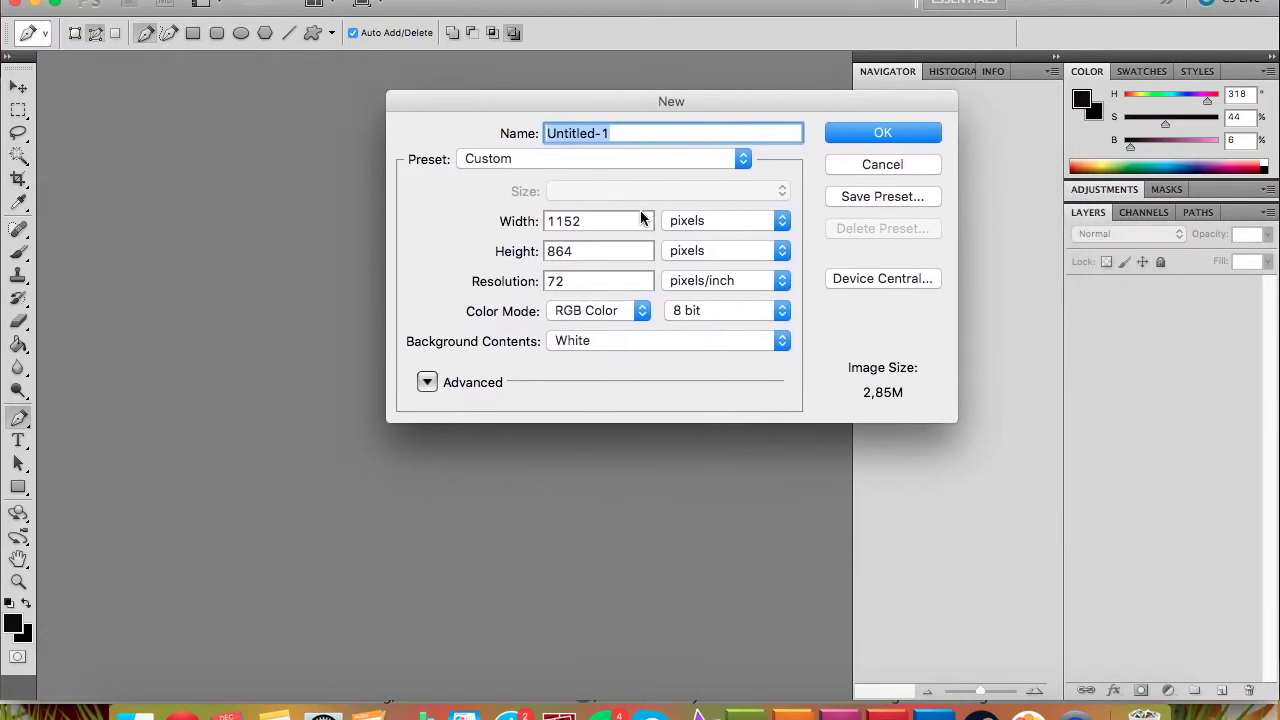
{"action": "left_click_drag", "start_coordinate": [618, 218], "coordinate": [532, 220]}
{"action": "type", "text": "1000"}
{"action": "key", "text": "Tab"}
{"action": "type", "text": "1000"}
{"action": "key", "text": "Tab"}
{"action": "type", "text": "200"}
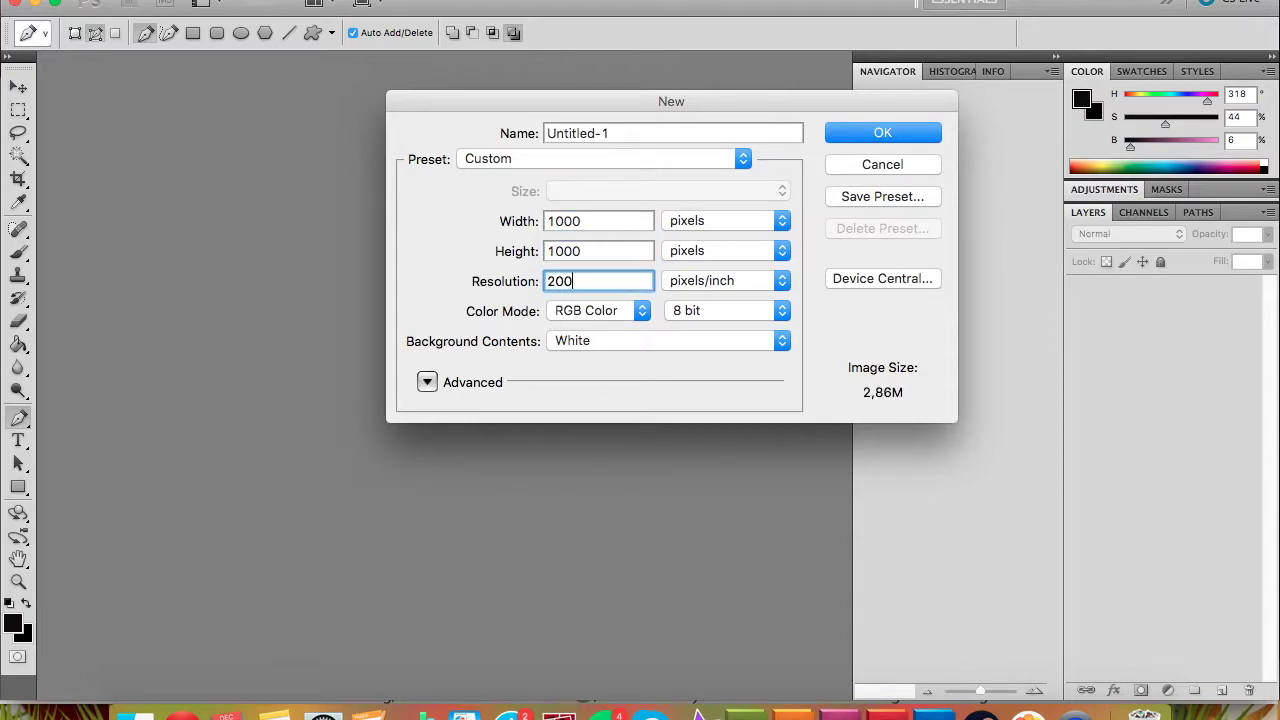
{"action": "key", "text": "BackSpace"}
{"action": "key", "text": "BackSpace"}
{"action": "key", "text": "BackSpace"}
{"action": "type", "text": "300"}
Keep RGB Color as the new document's color mode and White as its background contents
{"action": "left_click", "coordinate": [612, 312]}
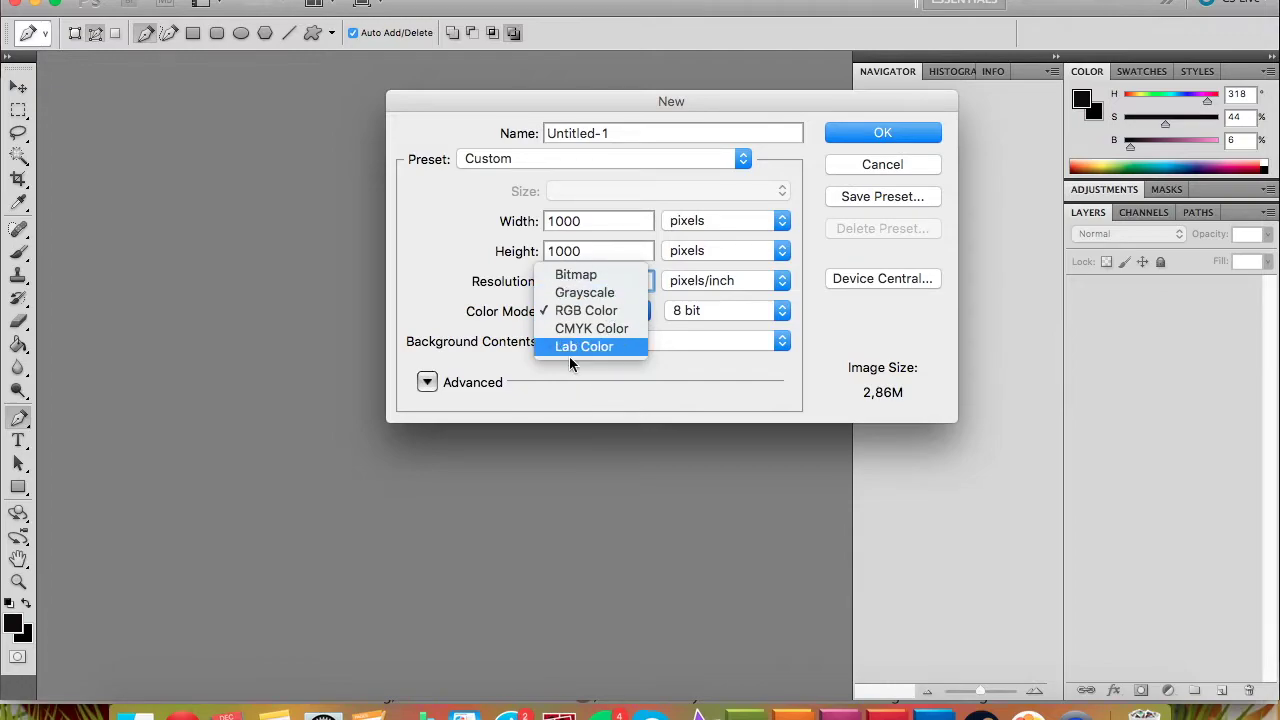
{"action": "left_click", "coordinate": [623, 310]}
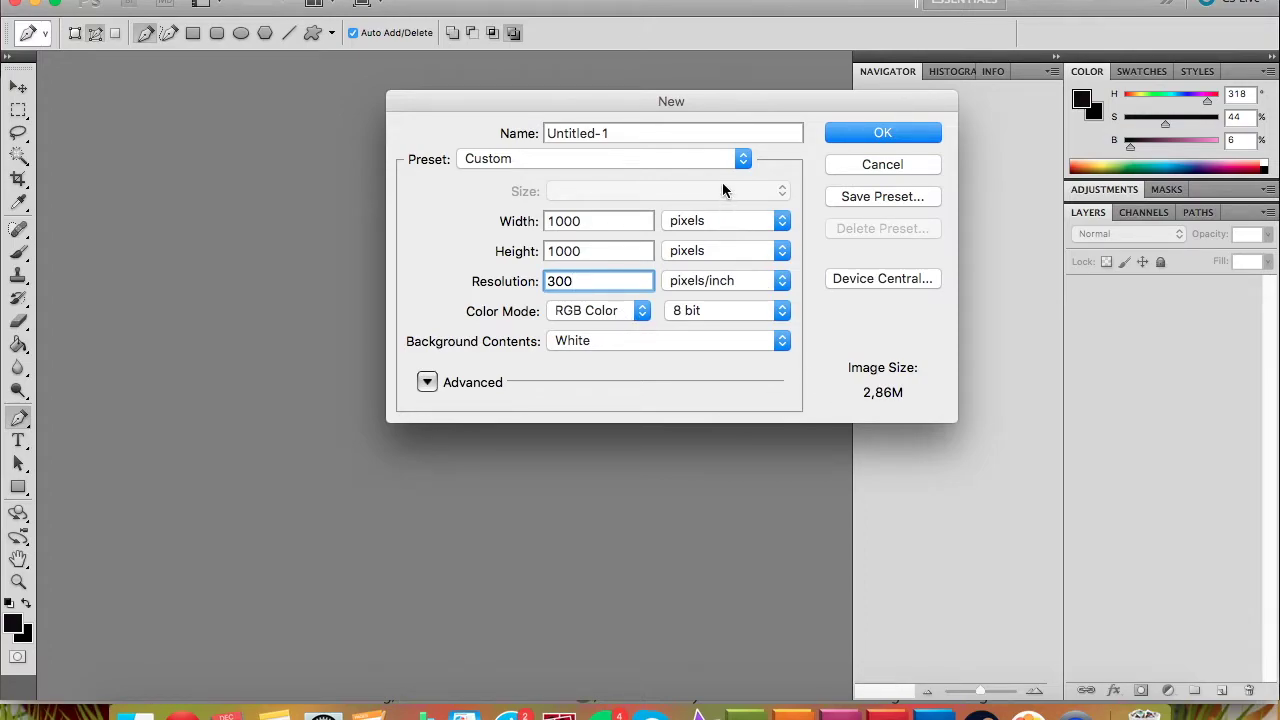
{"action": "left_click", "coordinate": [634, 337]}
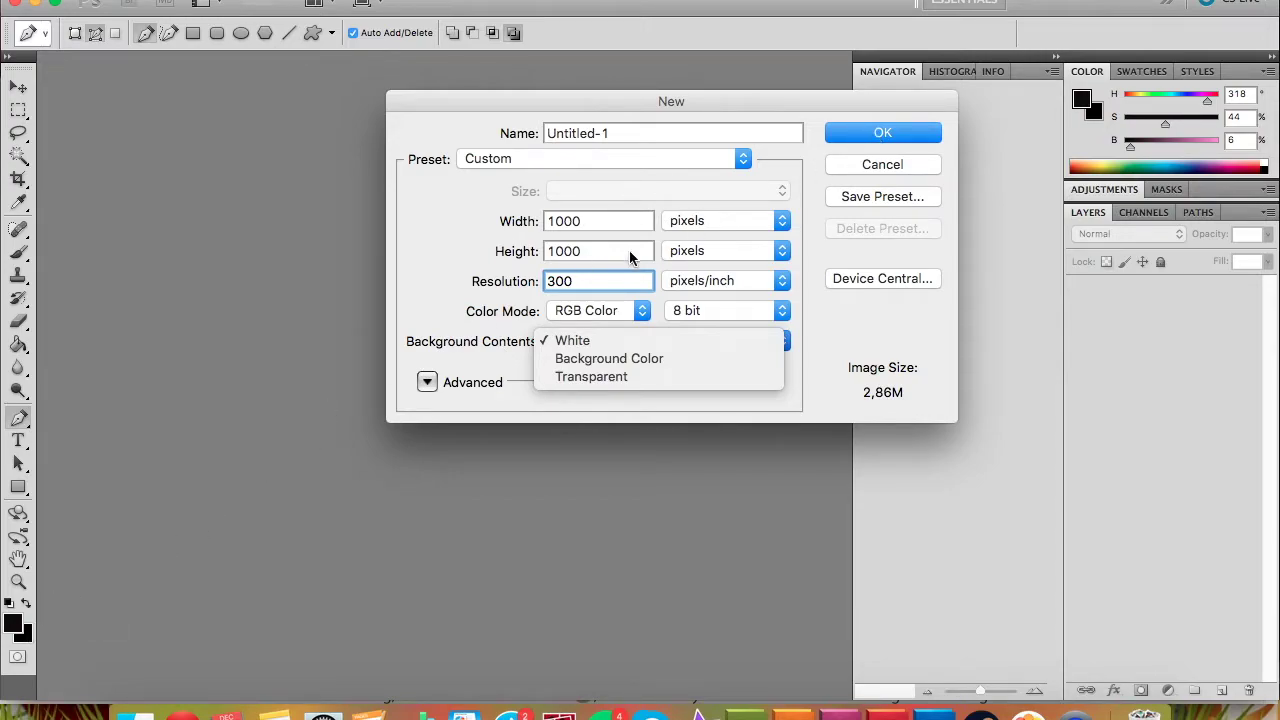
{"action": "left_click", "coordinate": [24, 641]}
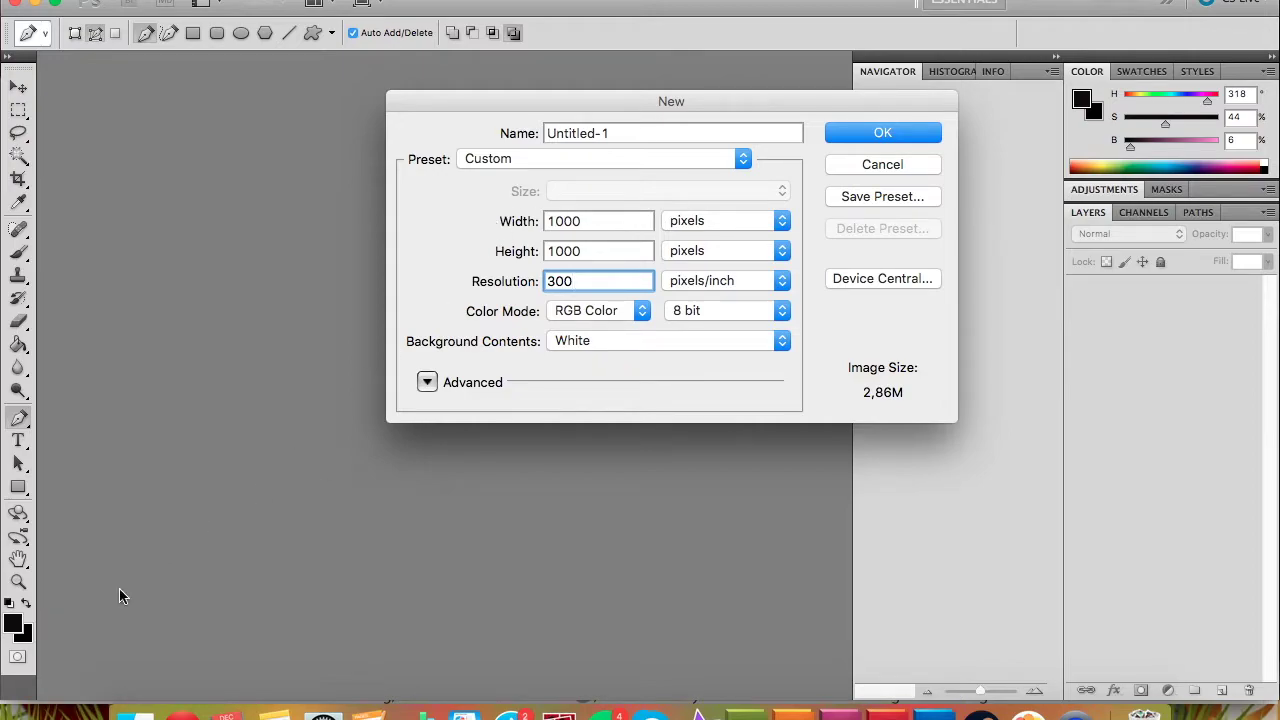
Name the new document test and create it
{"action": "left_click", "coordinate": [623, 133]}
{"action": "left_click_drag", "start_coordinate": [623, 133], "coordinate": [545, 135]}
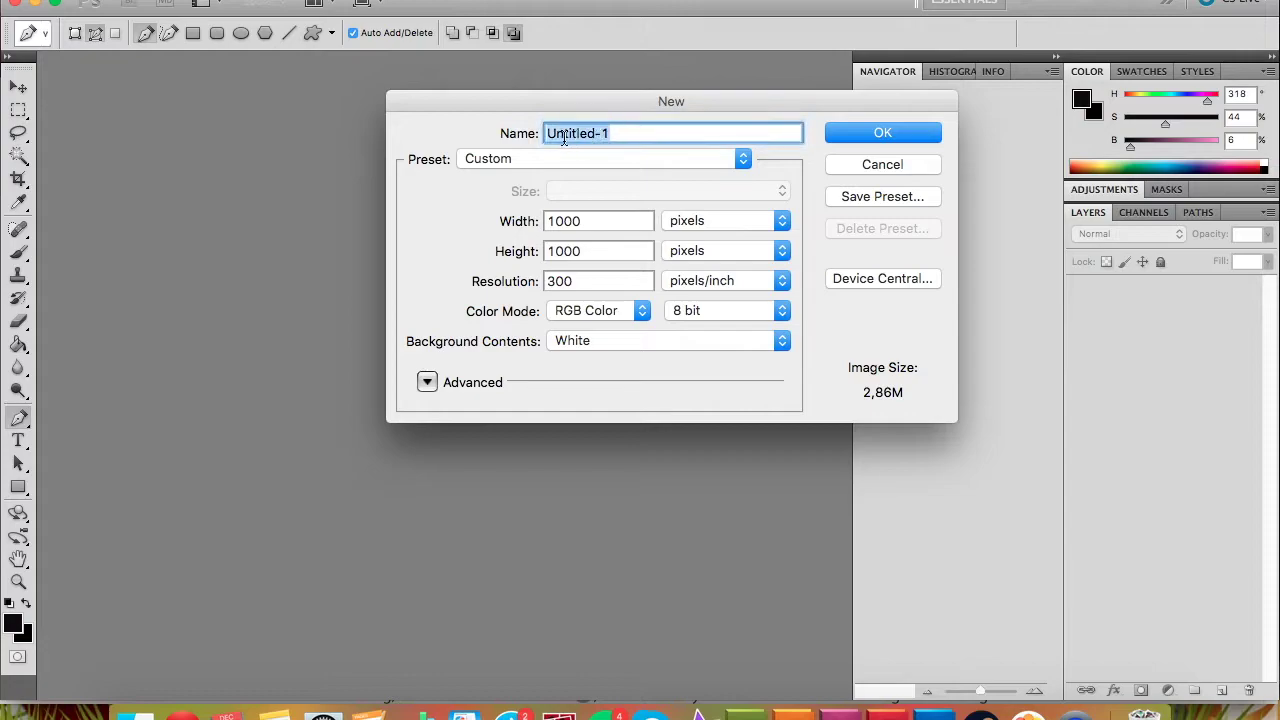
{"action": "type", "text": "test"}
{"action": "left_click", "coordinate": [884, 138]}
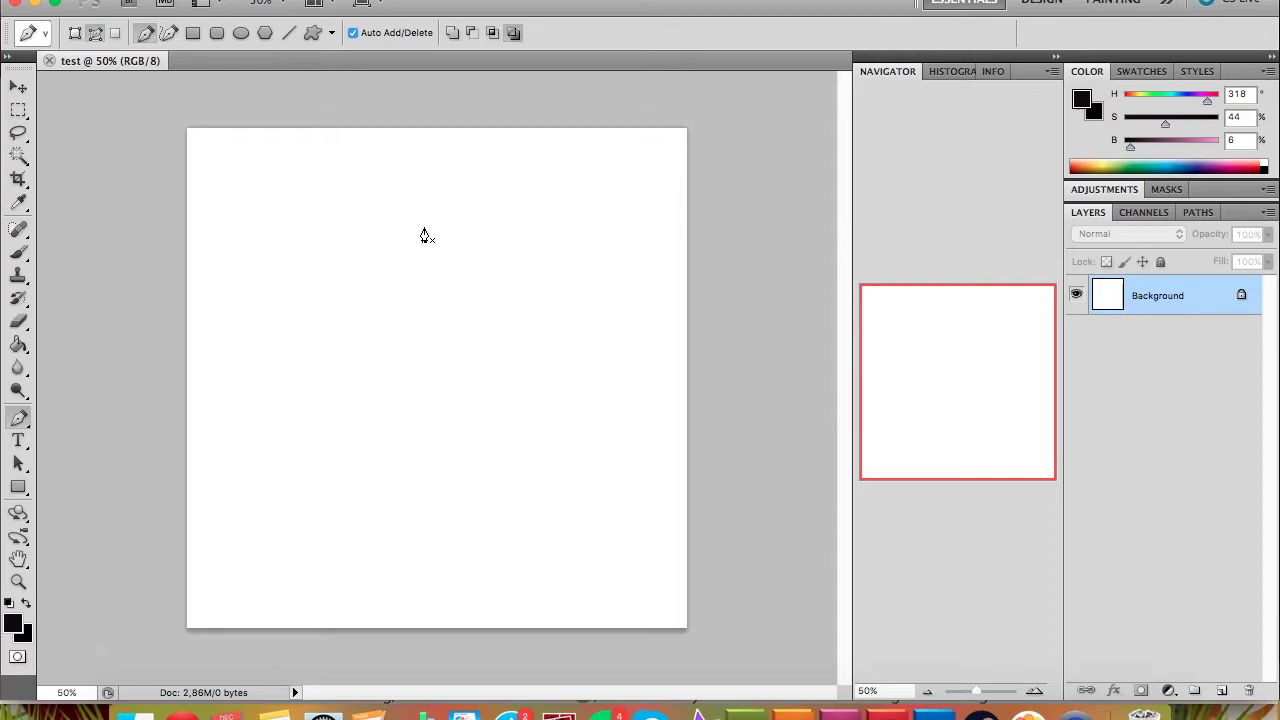
Activate the Brush tool and pick a hard round brush preset
{"action": "left_click", "coordinate": [22, 256]}
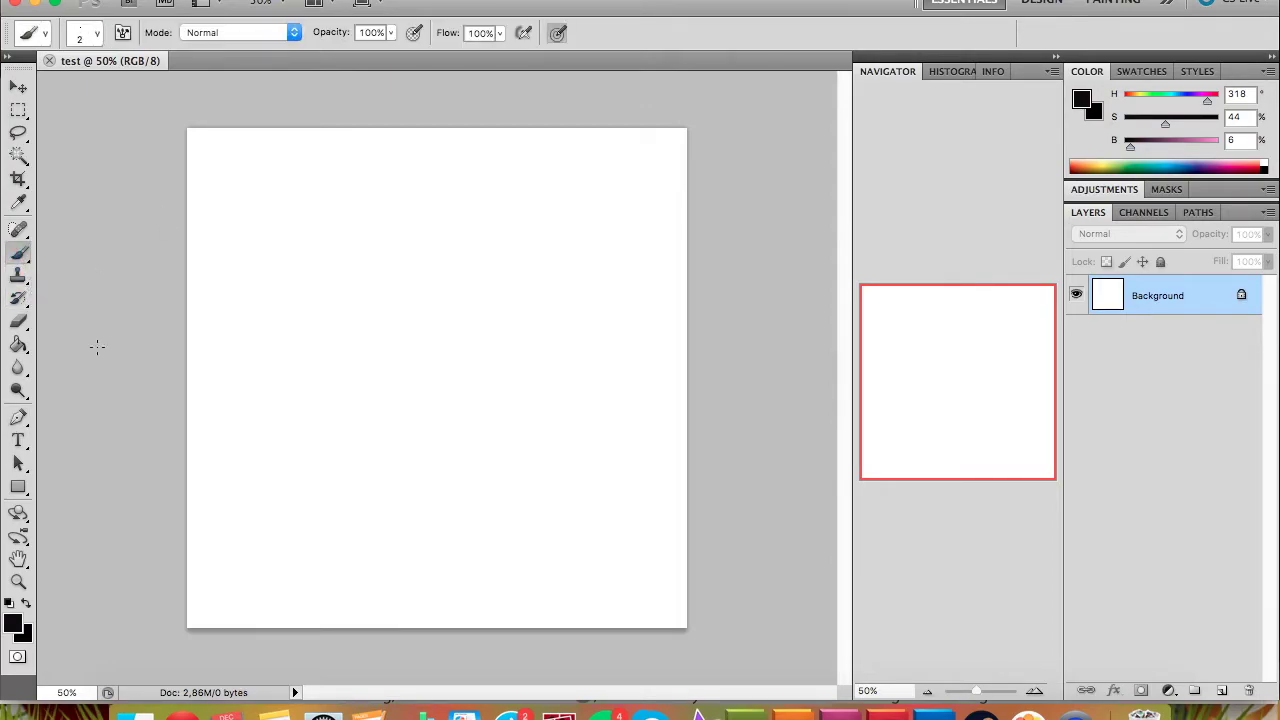
{"action": "right_click", "coordinate": [487, 217]}
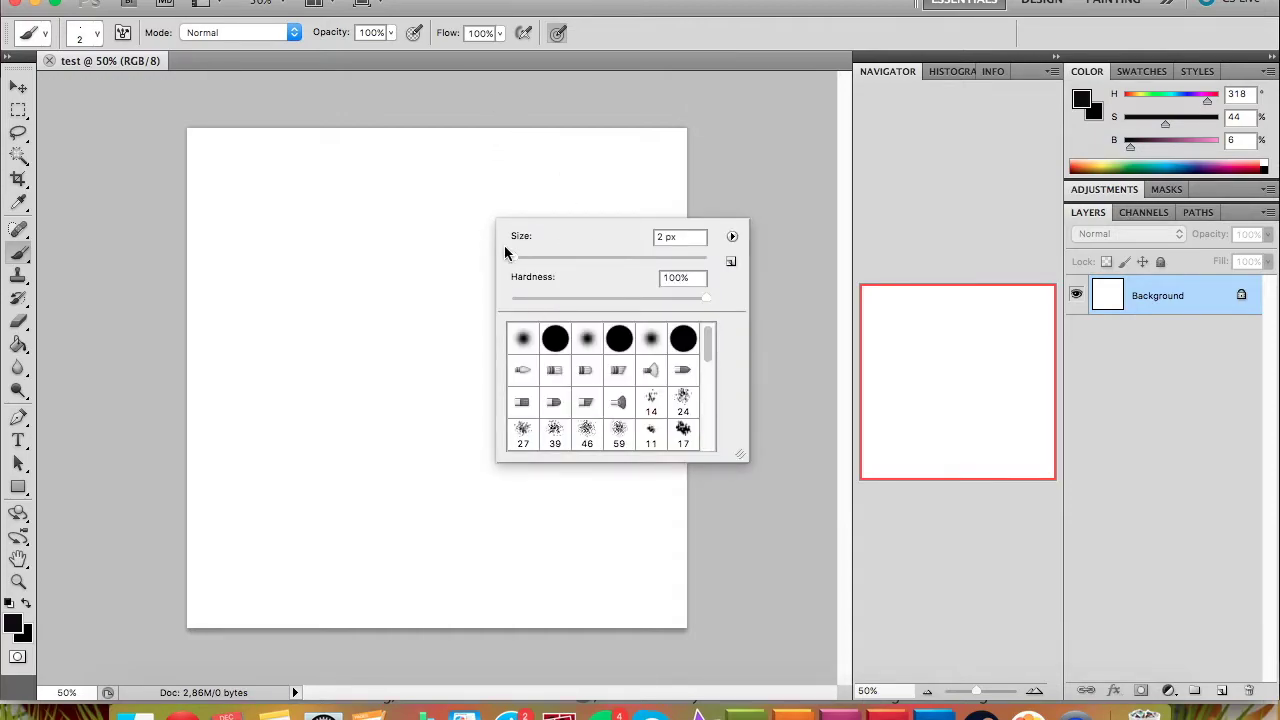
{"action": "left_click", "coordinate": [558, 340]}
Try a small oval brush stroke above the center of the canvas and undo it
{"action": "left_click", "coordinate": [383, 251]}
{"action": "mouse_move", "coordinate": [390, 248]}
{"action": "left_mouse_down"}
{"action": "mouse_move", "coordinate": [392, 290]}
{"action": "mouse_move", "coordinate": [428, 340]}
{"action": "left_mouse_up"}
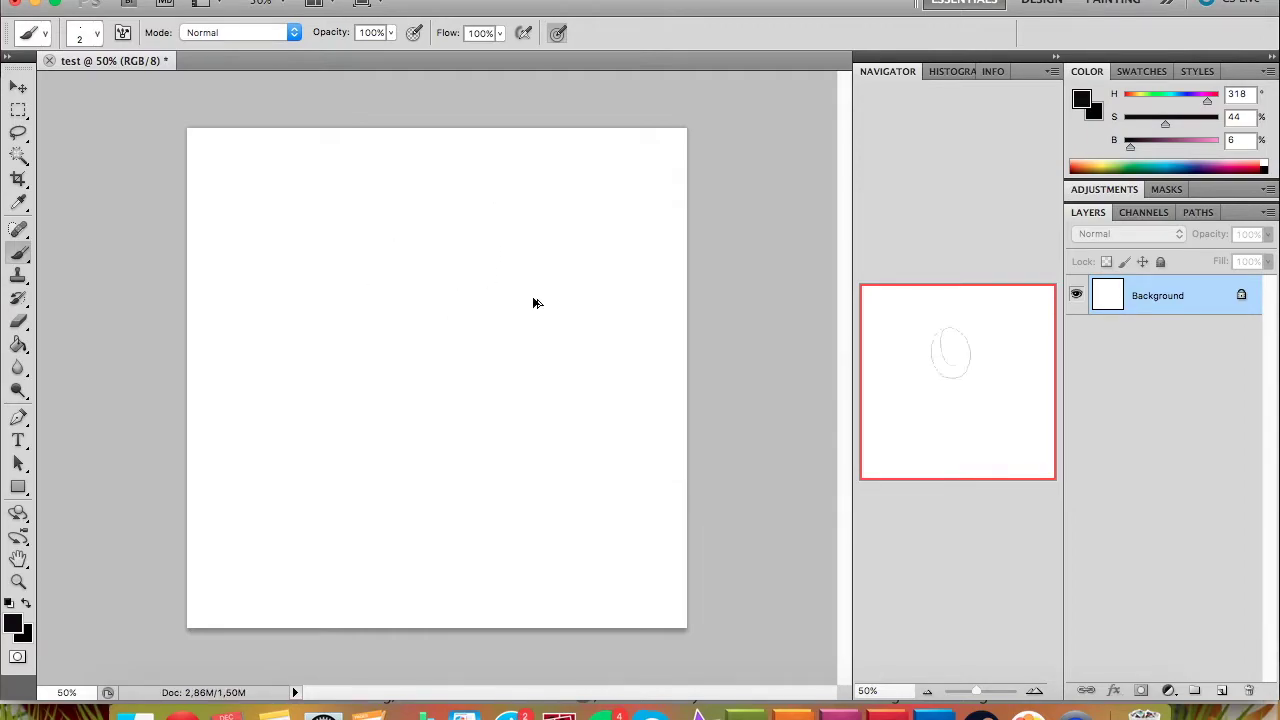
{"action": "key", "text": "ctrl+z"}
{"action": "right_click", "coordinate": [524, 261]}
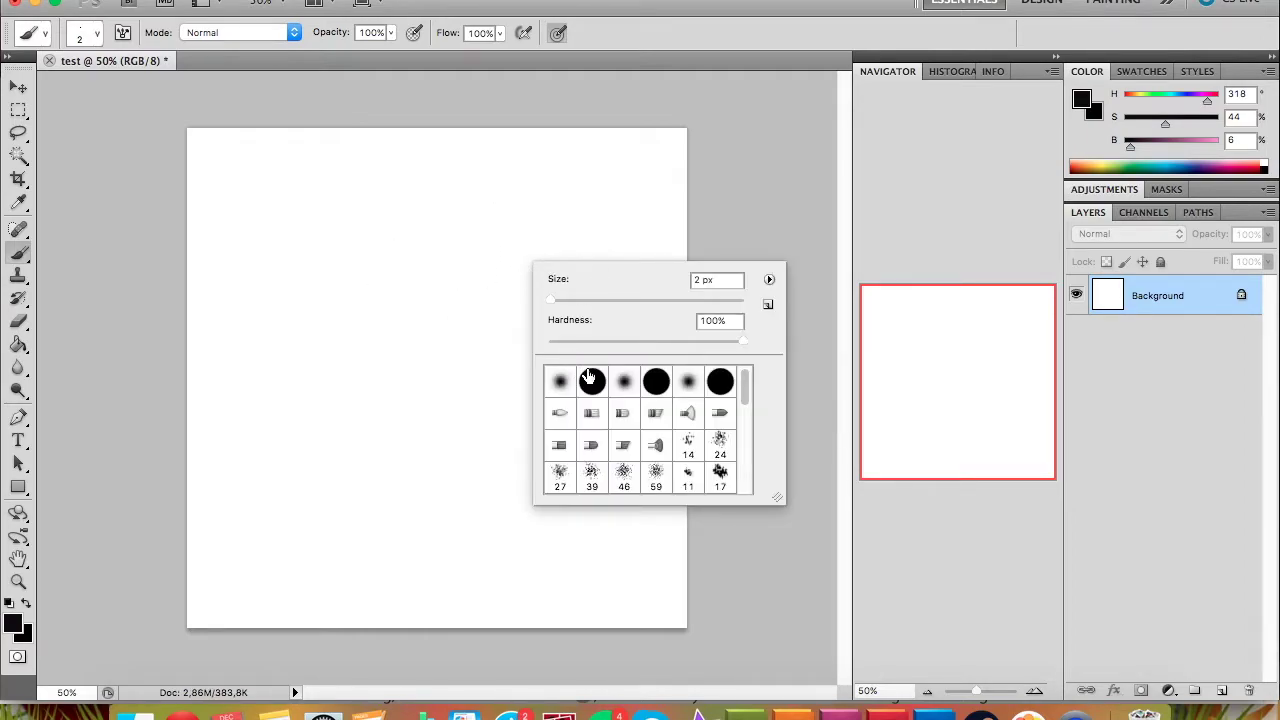
{"action": "left_click", "coordinate": [755, 212]}
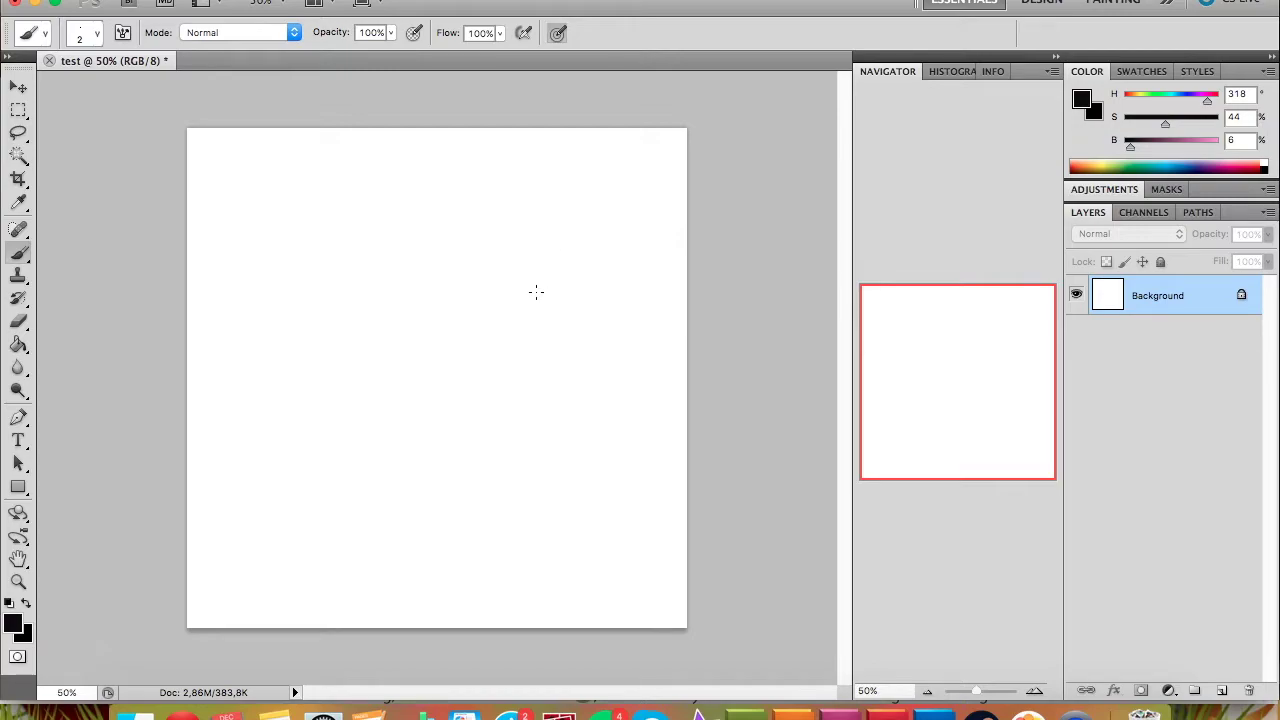
{"action": "right_click", "coordinate": [437, 290]}
{"action": "right_click", "coordinate": [372, 300]}
{"action": "right_click", "coordinate": [449, 209]}
{"action": "right_click", "coordinate": [400, 338]}
{"action": "right_click", "coordinate": [343, 435]}
{"action": "right_click", "coordinate": [486, 300]}
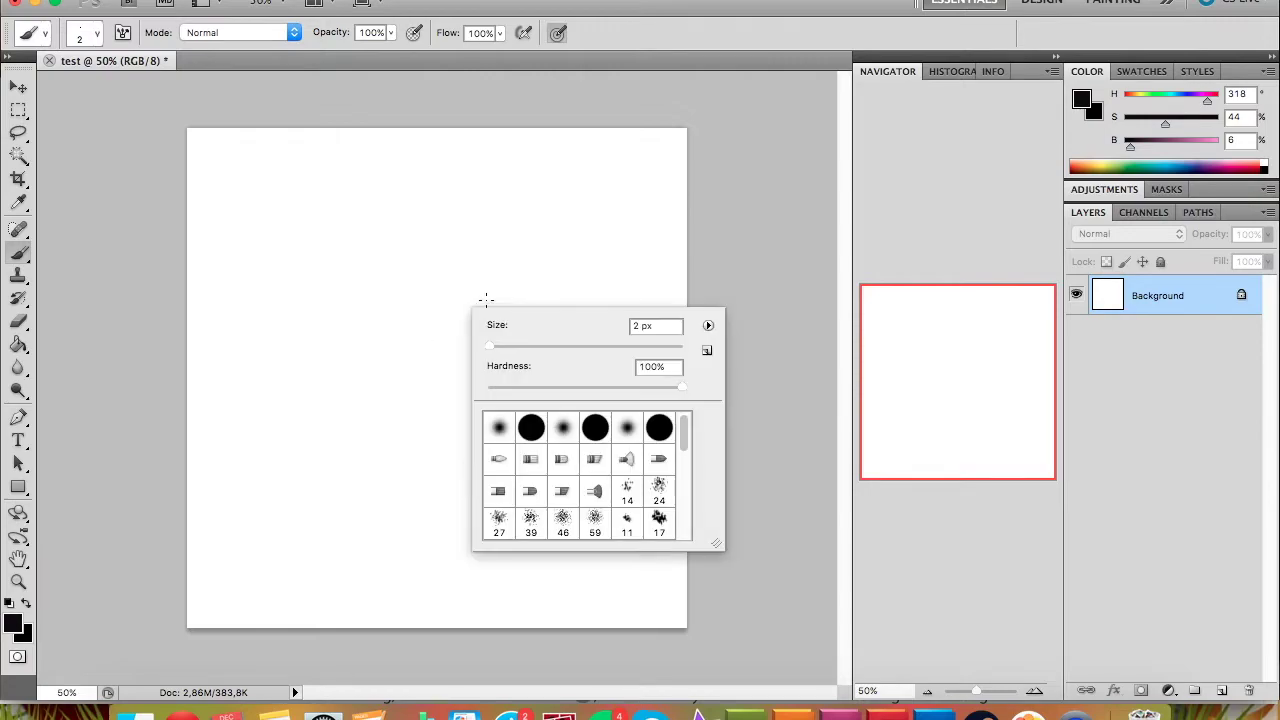
{"action": "right_click", "coordinate": [354, 343]}
{"action": "right_click", "coordinate": [366, 245]}
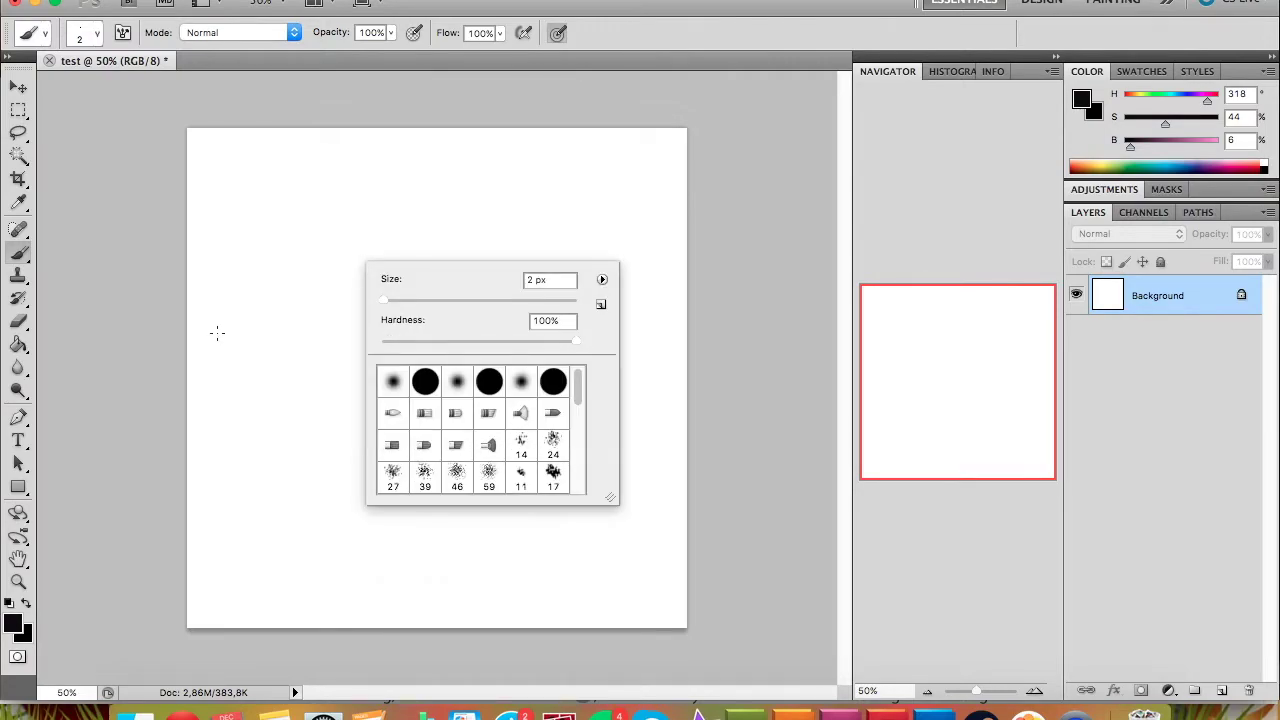
{"action": "right_click", "coordinate": [266, 282]}
{"action": "right_click", "coordinate": [731, 181]}
{"action": "right_click", "coordinate": [666, 171]}
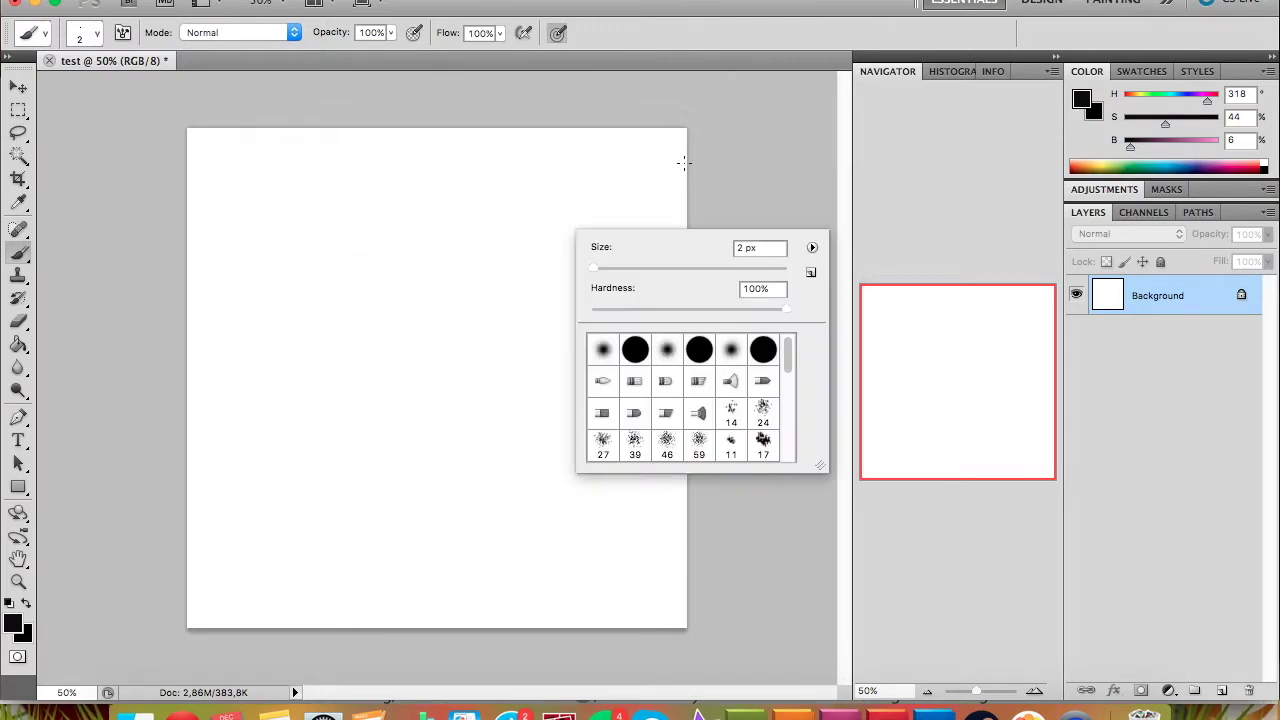
{"action": "right_click", "coordinate": [734, 148]}
{"action": "right_click", "coordinate": [389, 314]}
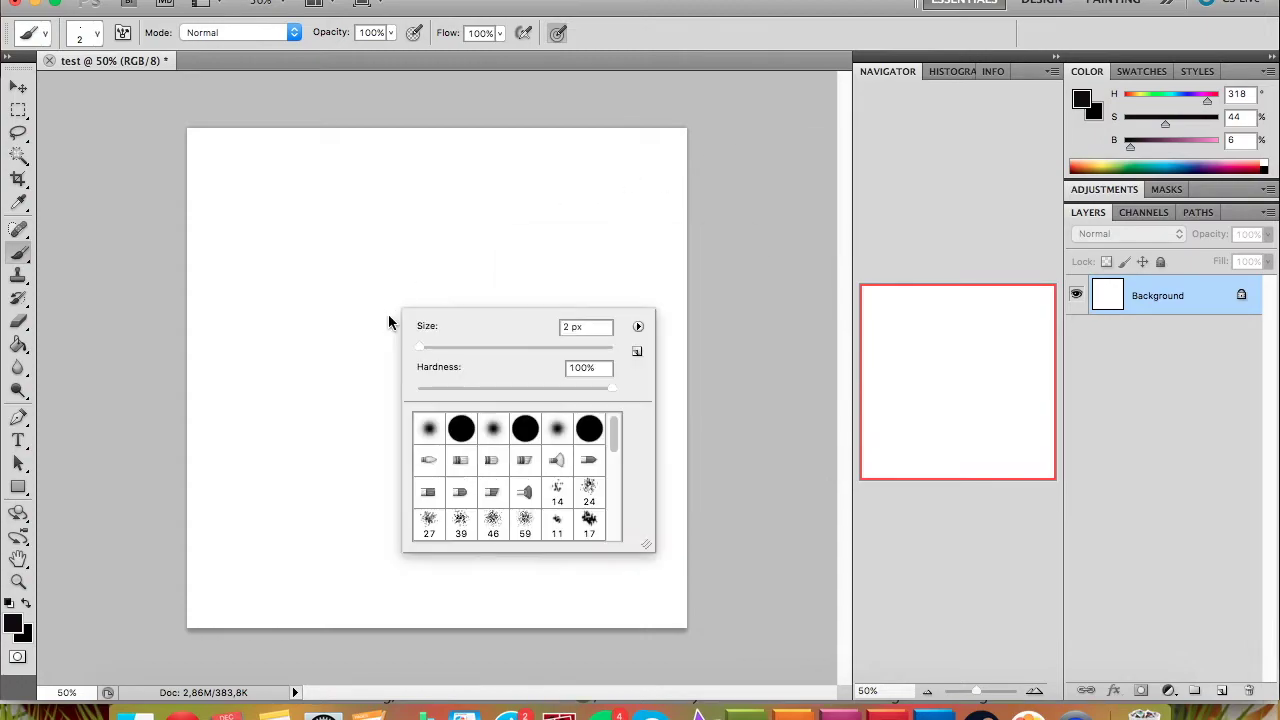
{"action": "right_click", "coordinate": [366, 360]}
Choose a hard round brush preset, set its size to 81 px, and undo a test stroke made on the canvas
{"action": "right_click", "coordinate": [364, 240]}
{"action": "left_click", "coordinate": [485, 348]}
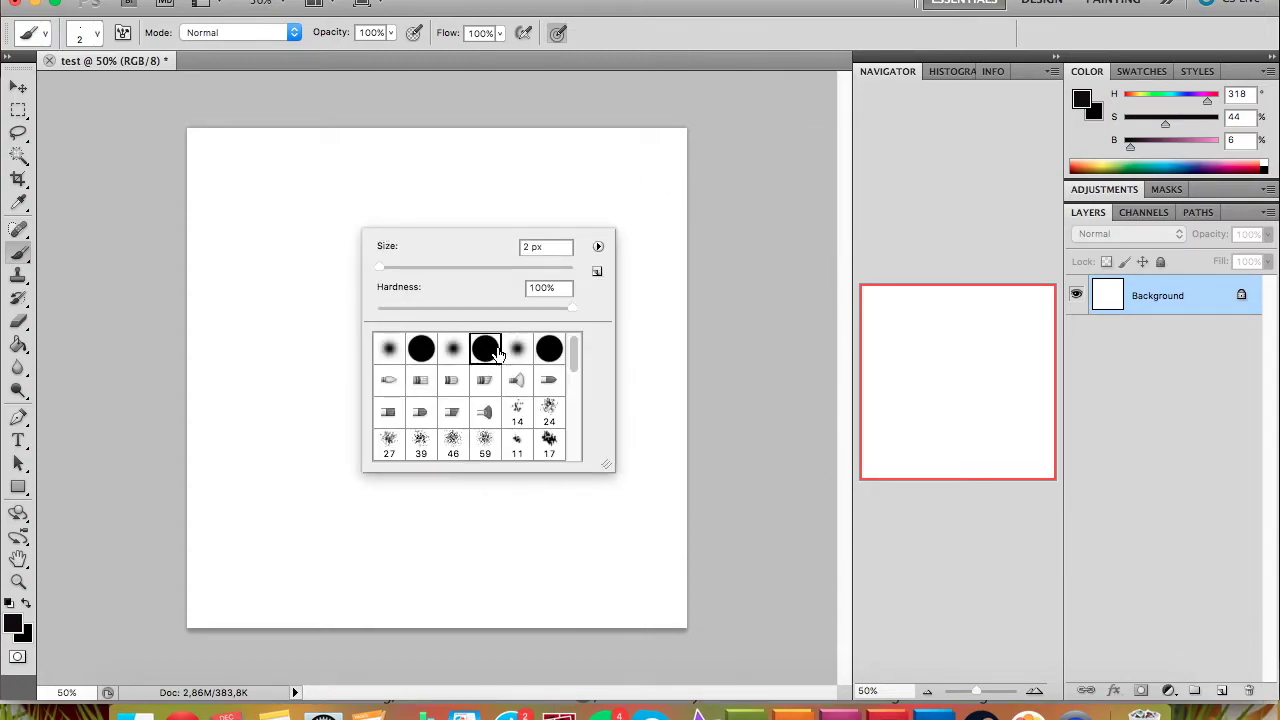
{"action": "left_click_drag", "start_coordinate": [383, 270], "coordinate": [397, 273]}
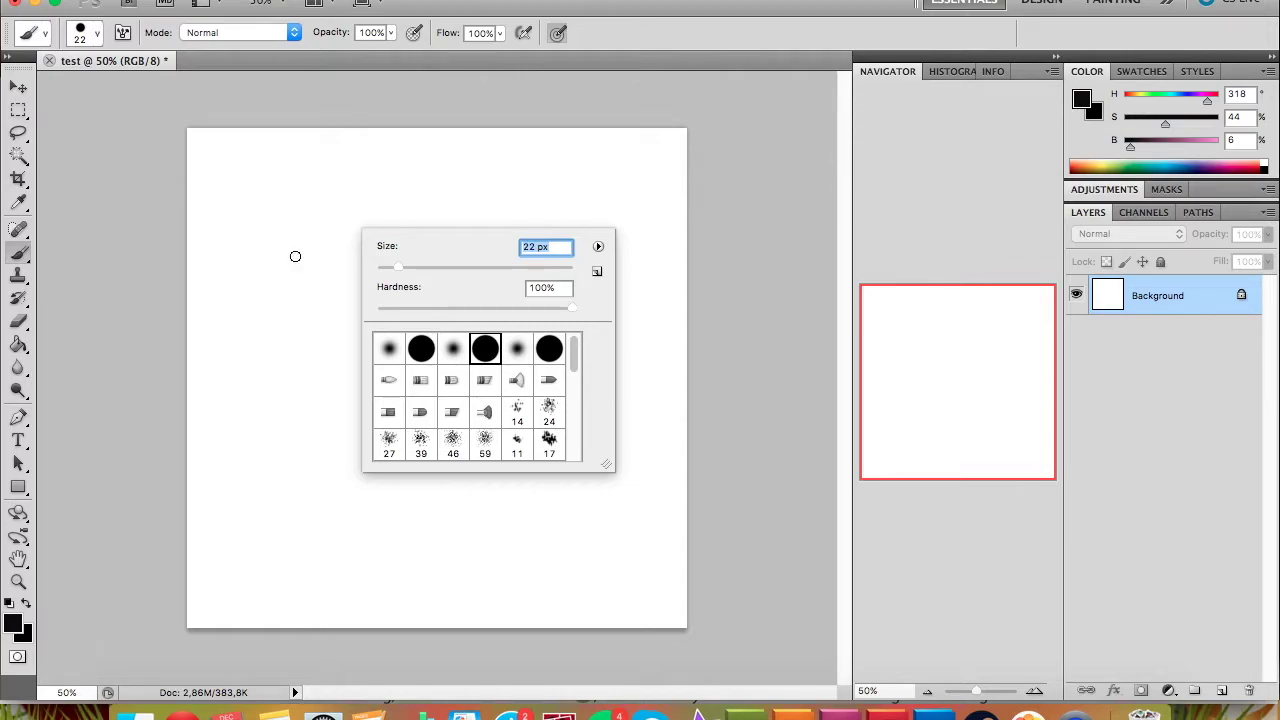
{"action": "left_click", "coordinate": [539, 266]}
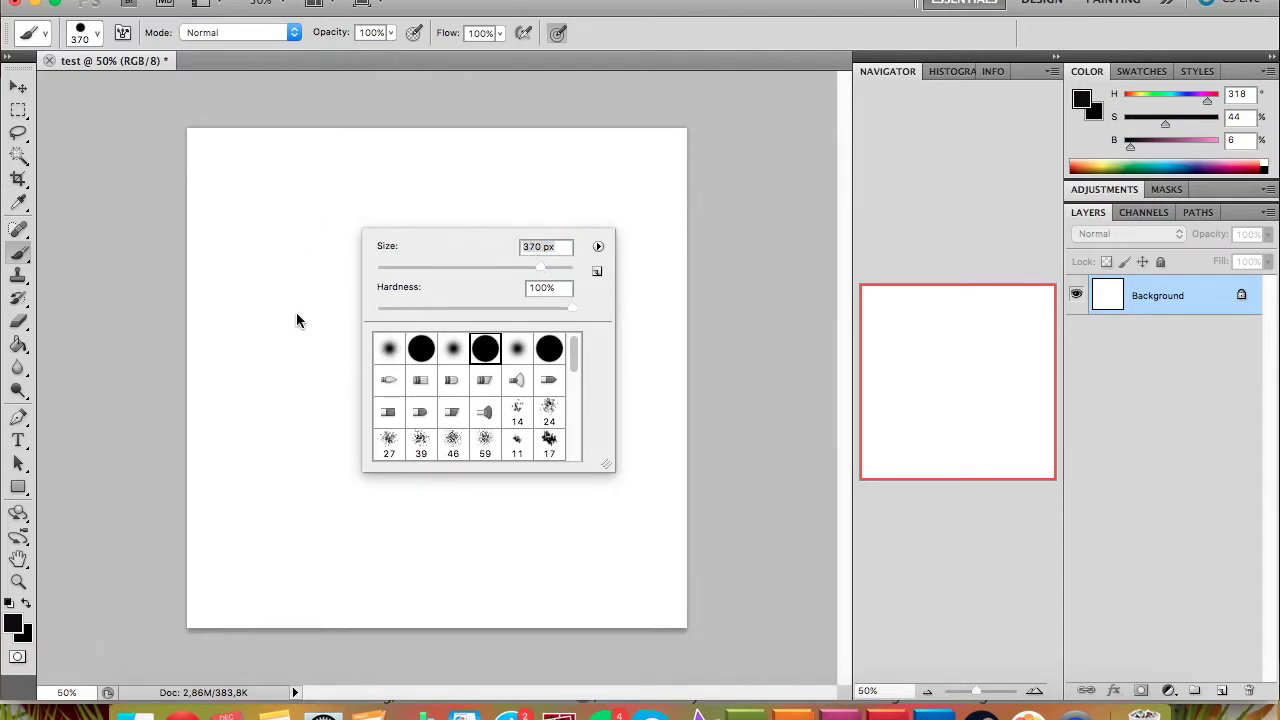
{"action": "mouse_move", "coordinate": [456, 269]}
{"action": "left_mouse_down"}
{"action": "mouse_move", "coordinate": [393, 270]}
{"action": "mouse_move", "coordinate": [455, 267]}
{"action": "left_mouse_up"}
{"action": "mouse_move", "coordinate": [305, 254]}
{"action": "left_mouse_down"}
{"action": "mouse_move", "coordinate": [346, 360]}
{"action": "mouse_move", "coordinate": [466, 377]}
{"action": "mouse_move", "coordinate": [611, 317]}
{"action": "left_mouse_up"}
{"action": "key", "text": "super+alt+z"}
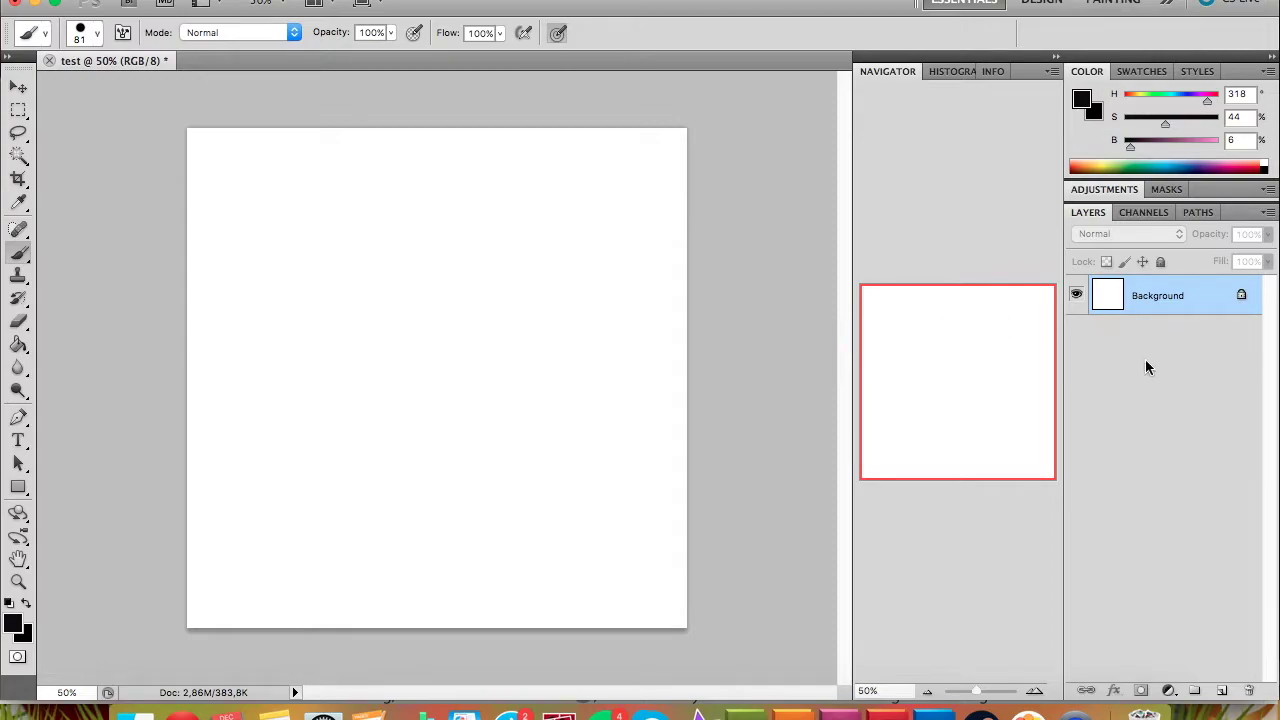
Add a new layer above the Background and set the foreground color to magenta with 74% saturation and 77% brightness
{"action": "left_click", "coordinate": [1224, 691]}
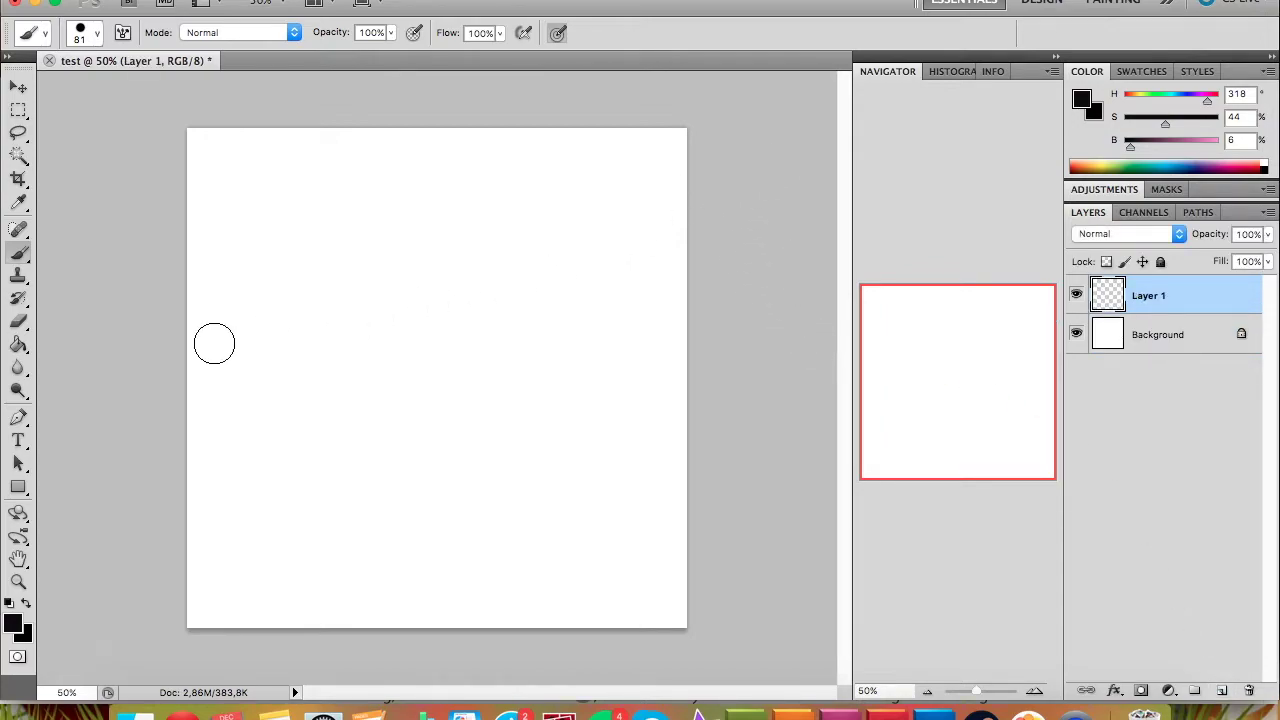
{"action": "left_click", "coordinate": [1165, 143]}
{"action": "left_click_drag", "start_coordinate": [1168, 146], "coordinate": [1196, 145]}
{"action": "left_click", "coordinate": [1194, 118]}
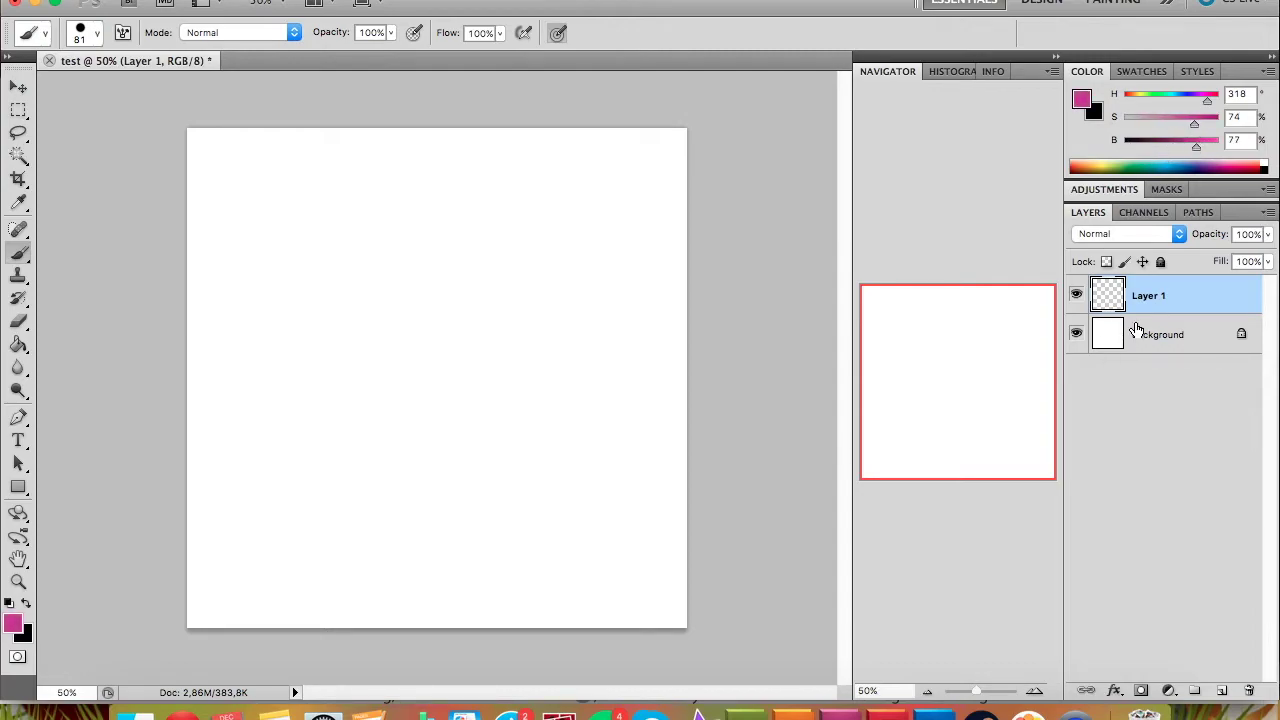
Paint two round magenta eyes and a curved smile on Layer 1
{"action": "left_click", "coordinate": [1168, 343]}
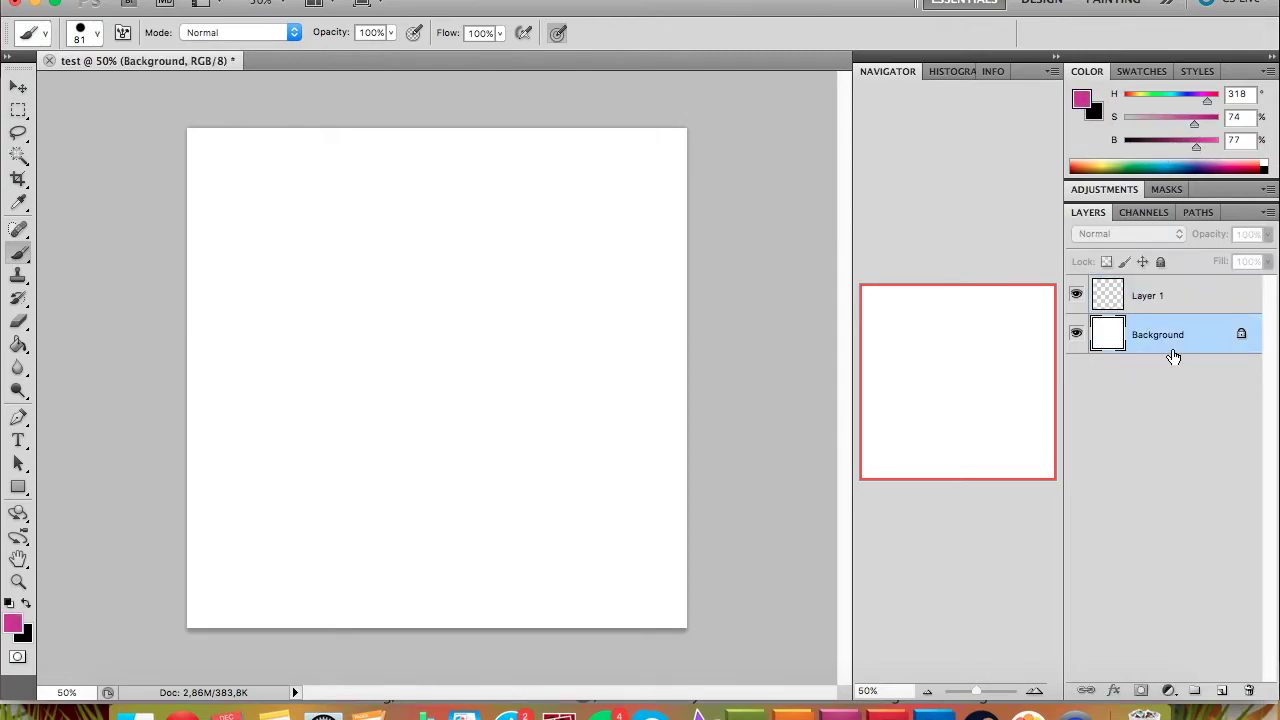
{"action": "left_click", "coordinate": [1163, 293]}
{"action": "left_click_drag", "start_coordinate": [522, 292], "coordinate": [515, 275]}
{"action": "mouse_move", "coordinate": [420, 293]}
{"action": "left_mouse_down"}
{"action": "mouse_move", "coordinate": [429, 283]}
{"action": "mouse_move", "coordinate": [419, 295]}
{"action": "left_mouse_up"}
{"action": "left_click_drag", "start_coordinate": [420, 352], "coordinate": [522, 352]}
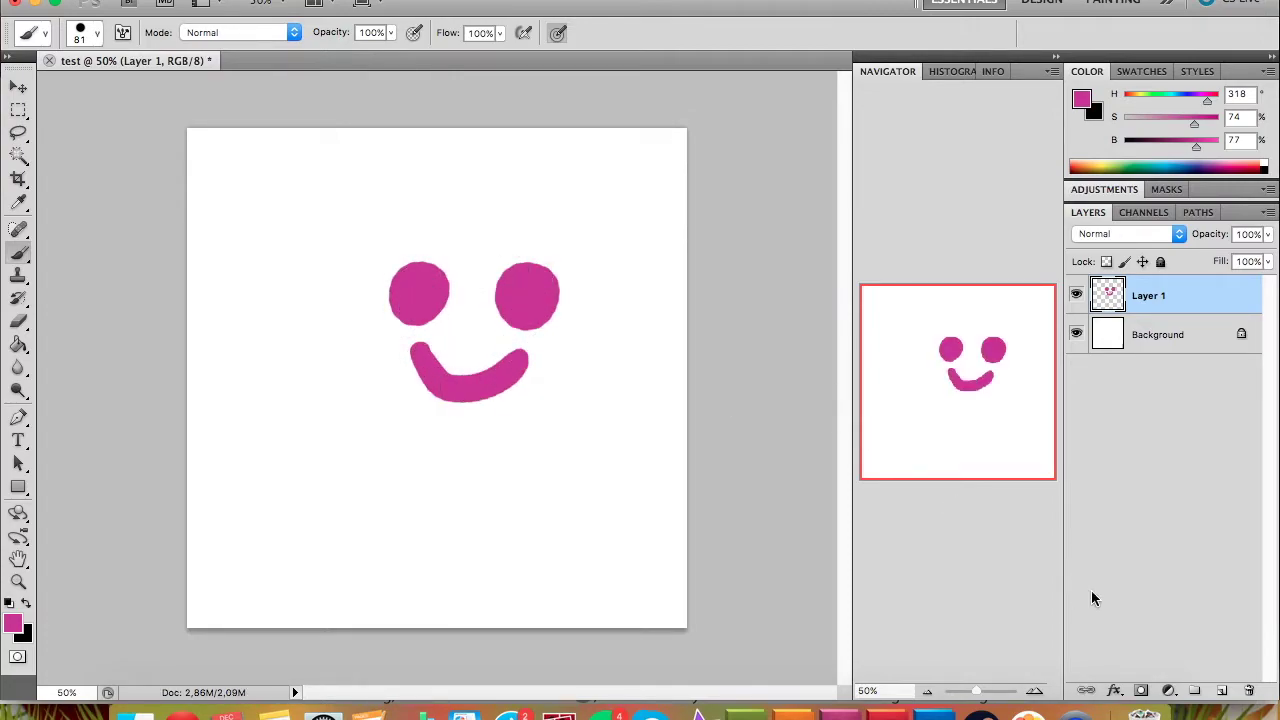
Add another layer and paint green strokes with a hue of 149° across the face
{"action": "left_click", "coordinate": [1222, 691]}
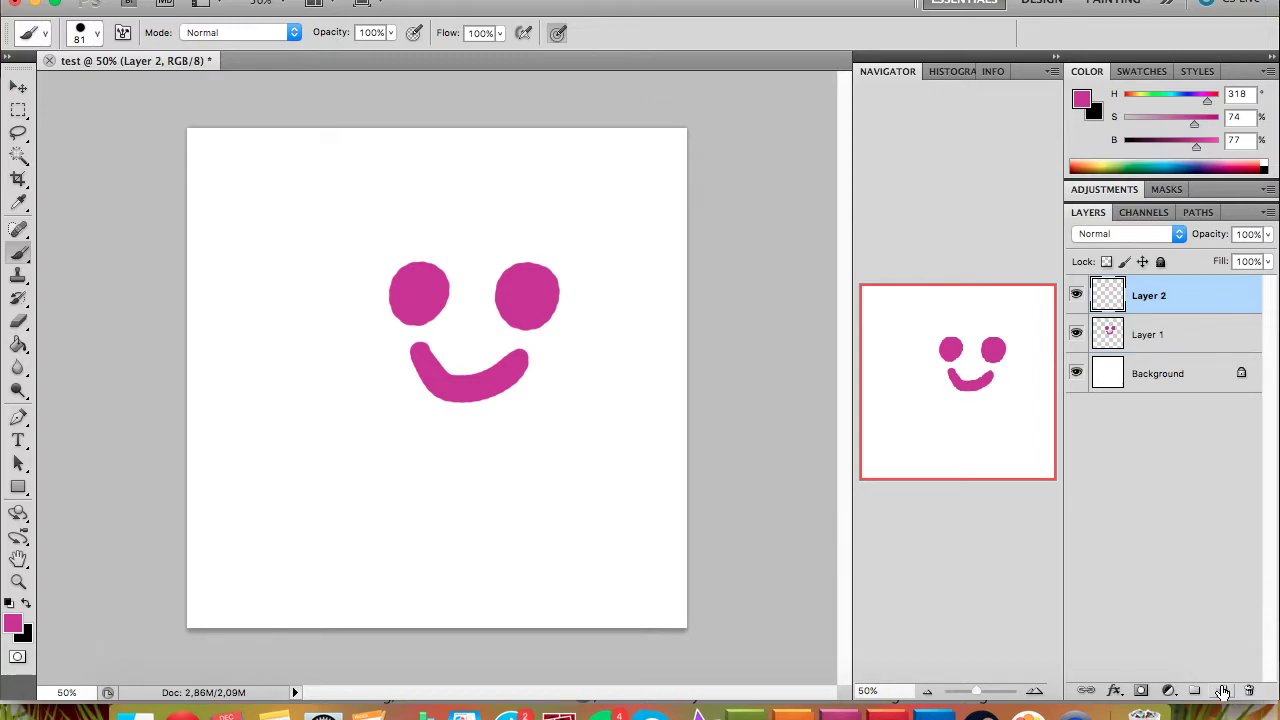
{"action": "left_click", "coordinate": [1163, 95]}
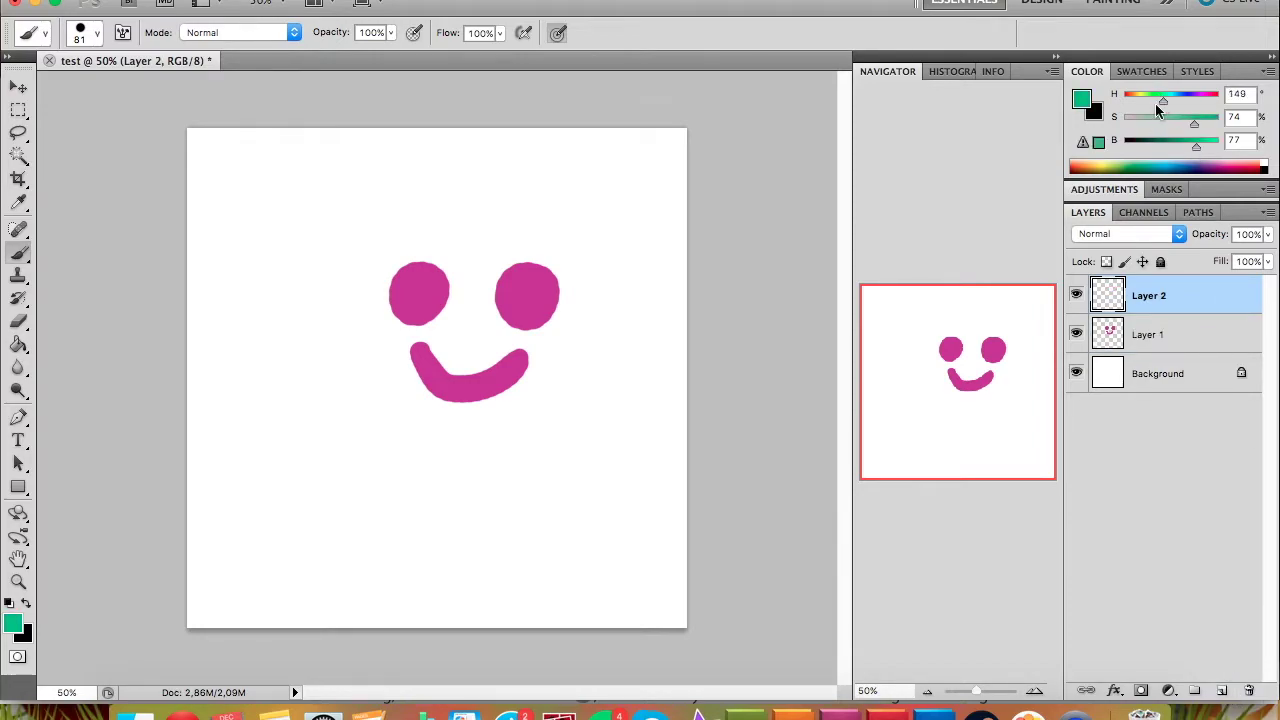
{"action": "mouse_move", "coordinate": [592, 302]}
{"action": "left_mouse_down"}
{"action": "mouse_move", "coordinate": [400, 321]}
{"action": "mouse_move", "coordinate": [290, 379]}
{"action": "mouse_move", "coordinate": [448, 341]}
{"action": "mouse_move", "coordinate": [800, 348]}
{"action": "left_mouse_up"}
Sample the magenta of the face's eye and paint vertical strokes beside the face on Layer 1, beneath the green strokes
{"action": "left_click", "coordinate": [1108, 332]}
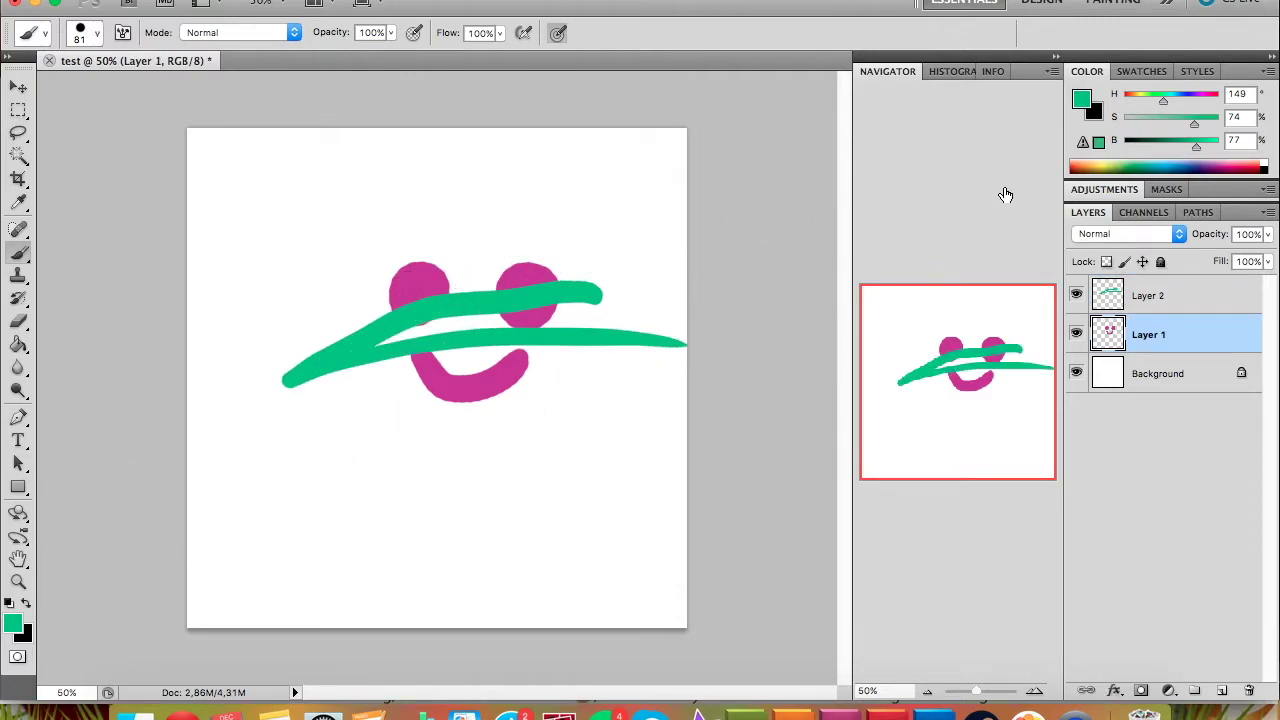
{"action": "left_click", "coordinate": [18, 201]}
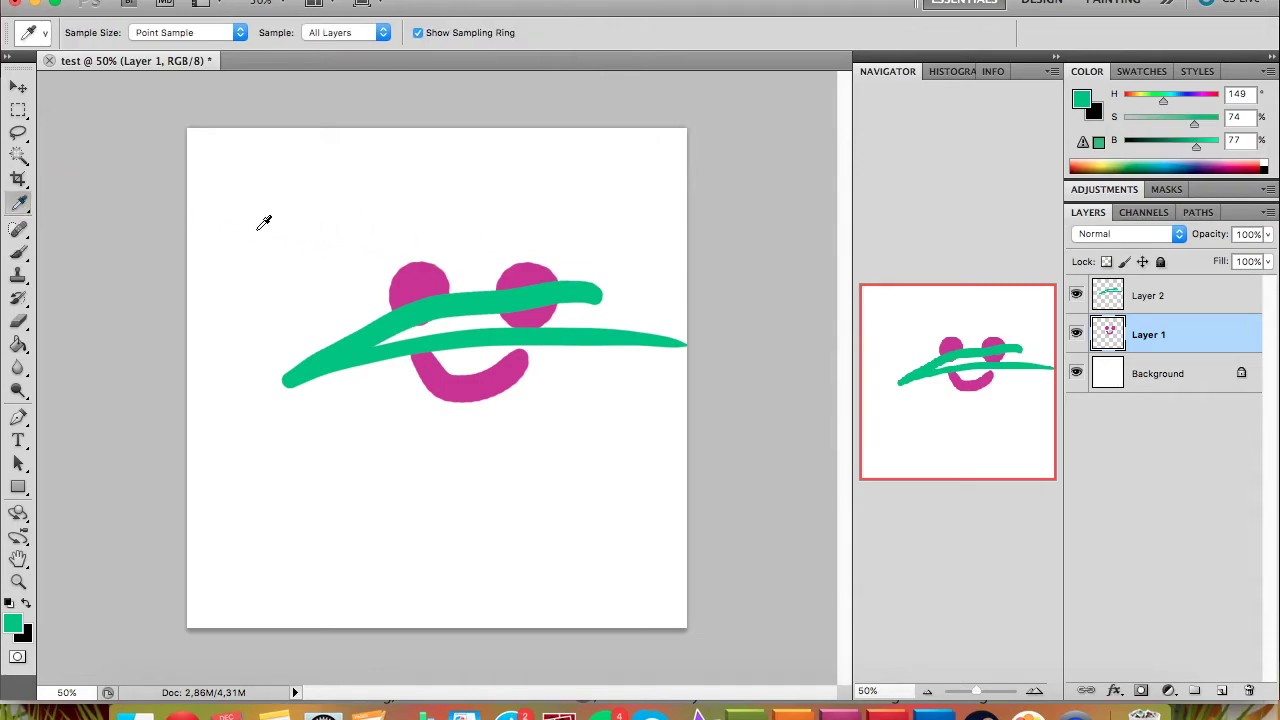
{"action": "left_click", "coordinate": [404, 281]}
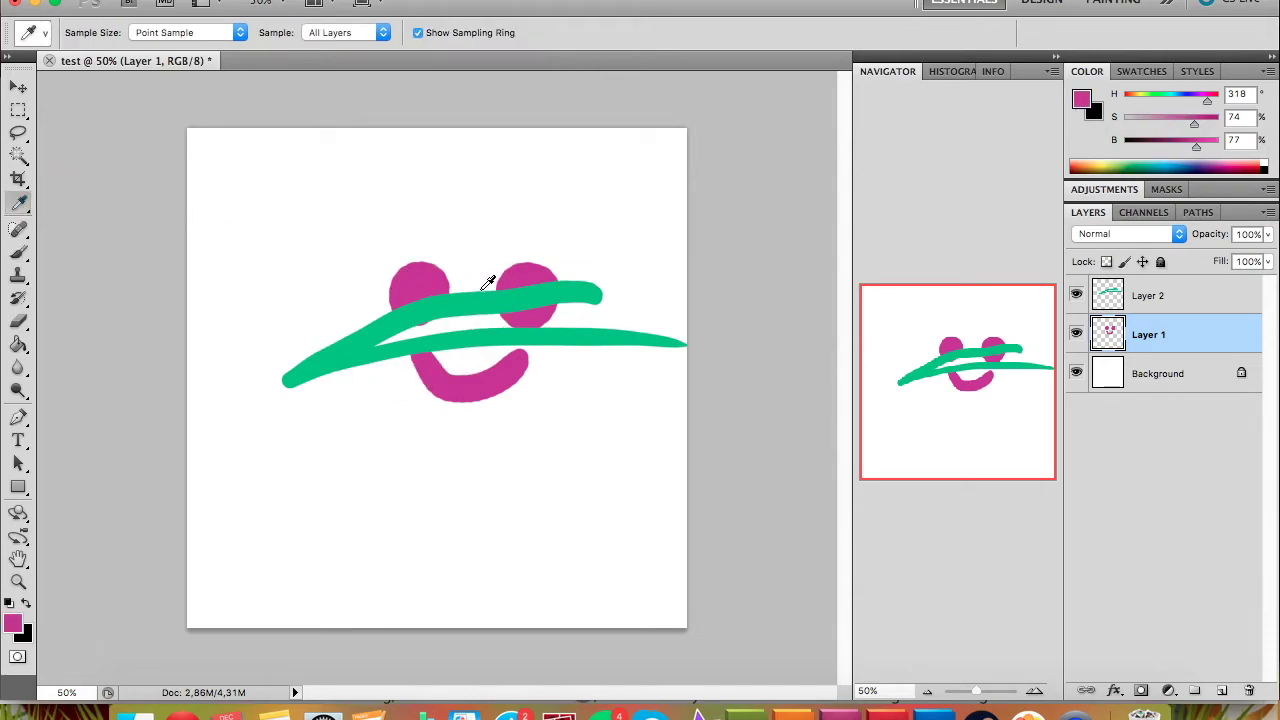
{"action": "left_click", "coordinate": [18, 228]}
{"action": "mouse_move", "coordinate": [18, 201]}
{"action": "left_mouse_down"}
{"action": "mouse_move", "coordinate": [40, 204]}
{"action": "mouse_move", "coordinate": [27, 204]}
{"action": "left_mouse_up"}
{"action": "key", "text": "b"}
{"action": "mouse_move", "coordinate": [560, 308]}
{"action": "left_mouse_down"}
{"action": "mouse_move", "coordinate": [582, 246]}
{"action": "mouse_move", "coordinate": [597, 329]}
{"action": "mouse_move", "coordinate": [583, 337]}
{"action": "mouse_move", "coordinate": [596, 271]}
{"action": "left_mouse_up"}
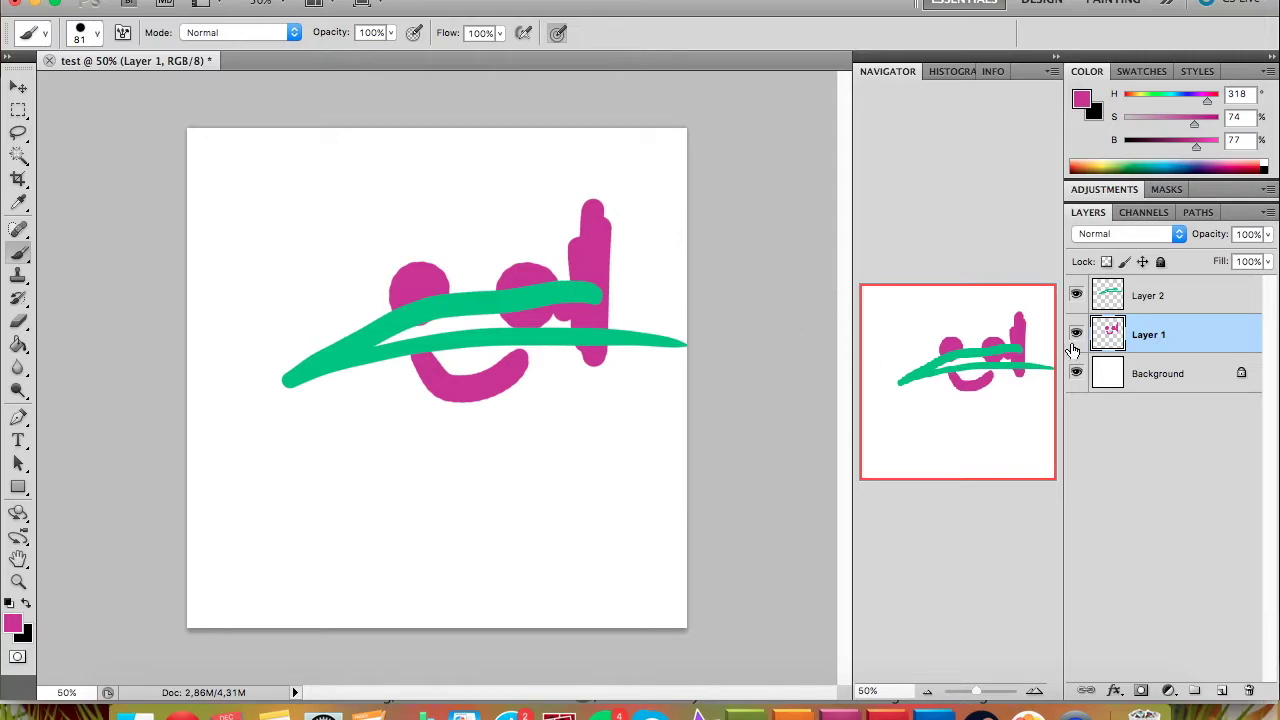
Delete both painted layers and add a new empty layer above the Background
{"action": "key", "text": "BackSpace"}
{"action": "left_click", "coordinate": [1134, 300]}
{"action": "key", "text": "BackSpace"}
{"action": "left_click", "coordinate": [1222, 690]}
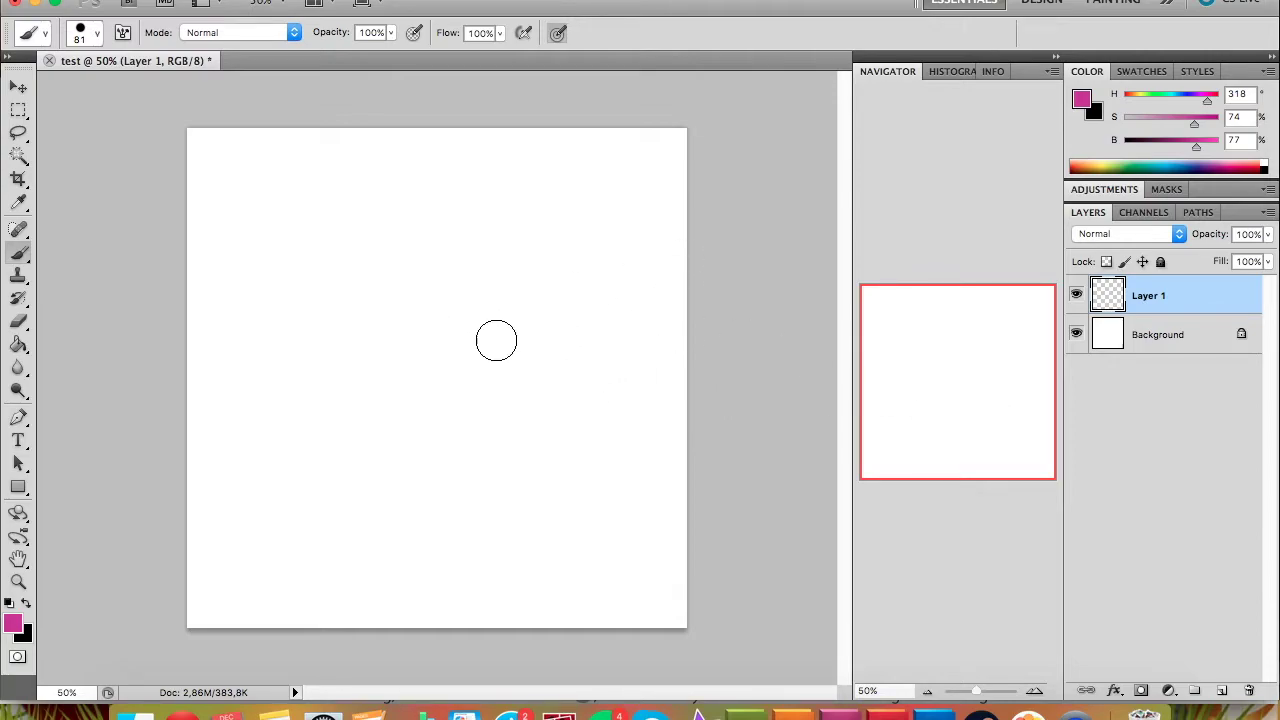
Paint a solid magenta heart on Layer 1 near the middle of the canvas and activate the Eraser tool
{"action": "mouse_move", "coordinate": [405, 339]}
{"action": "left_mouse_down"}
{"action": "mouse_move", "coordinate": [434, 320]}
{"action": "mouse_move", "coordinate": [423, 377]}
{"action": "mouse_move", "coordinate": [437, 291]}
{"action": "mouse_move", "coordinate": [415, 448]}
{"action": "left_mouse_up"}
{"action": "key", "text": "ctrl+z"}
{"action": "mouse_move", "coordinate": [428, 321]}
{"action": "left_mouse_down"}
{"action": "mouse_move", "coordinate": [434, 441]}
{"action": "mouse_move", "coordinate": [378, 272]}
{"action": "mouse_move", "coordinate": [429, 386]}
{"action": "mouse_move", "coordinate": [449, 395]}
{"action": "mouse_move", "coordinate": [476, 347]}
{"action": "mouse_move", "coordinate": [391, 303]}
{"action": "mouse_move", "coordinate": [426, 449]}
{"action": "left_mouse_up"}
{"action": "key", "text": "e"}
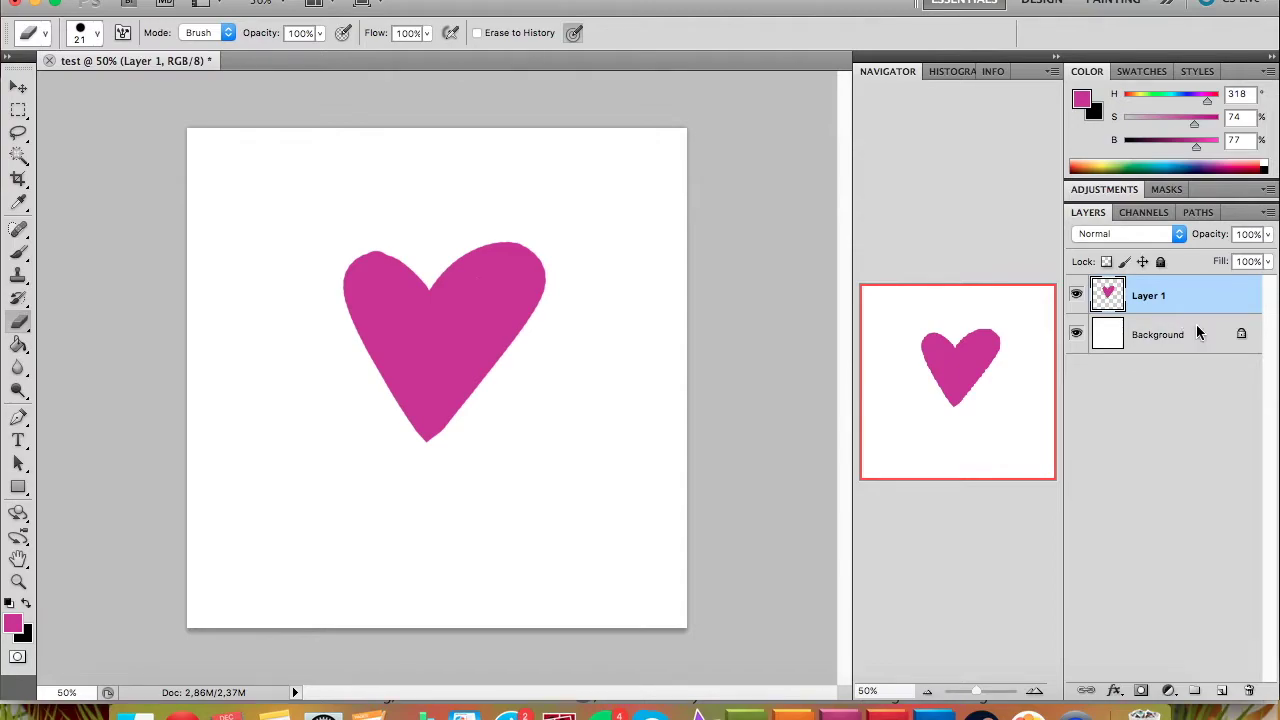
Recolor the heart blue with a Hue/Saturation adjustment, setting the hue to -97
{"action": "key", "text": "super+u"}
{"action": "left_click_drag", "start_coordinate": [885, 192], "coordinate": [819, 206]}
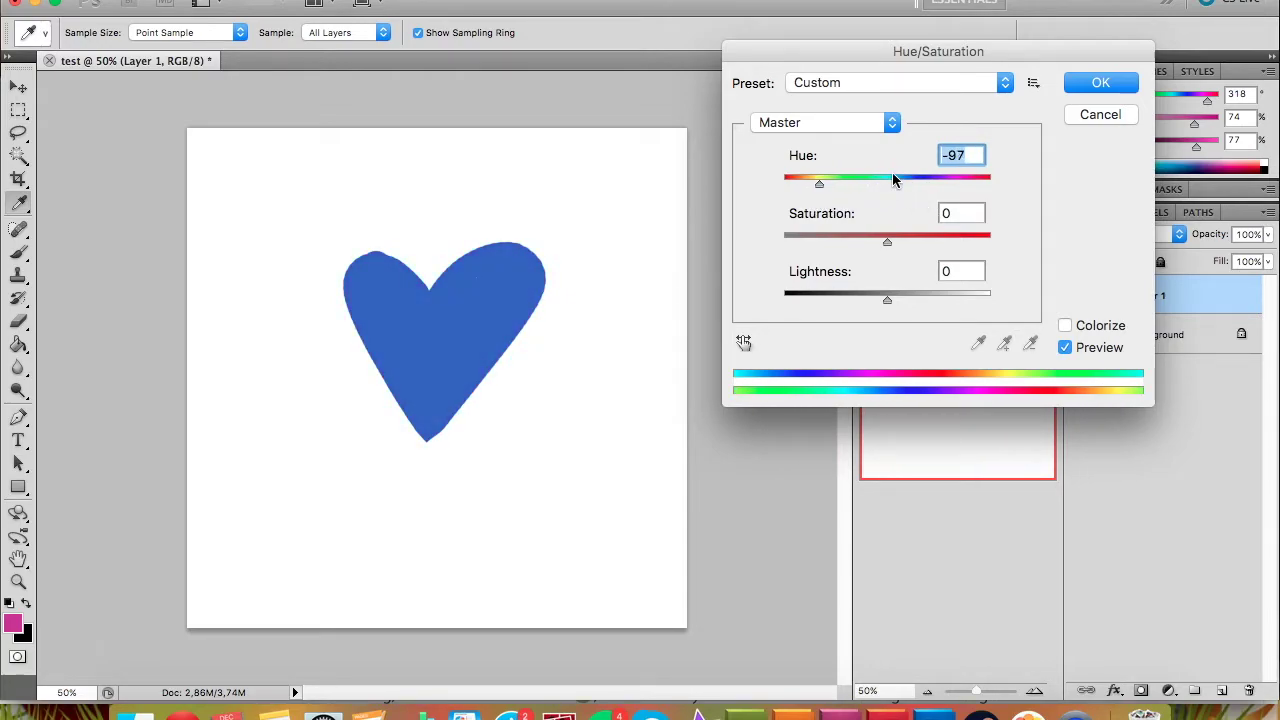
{"action": "left_click", "coordinate": [1101, 84]}
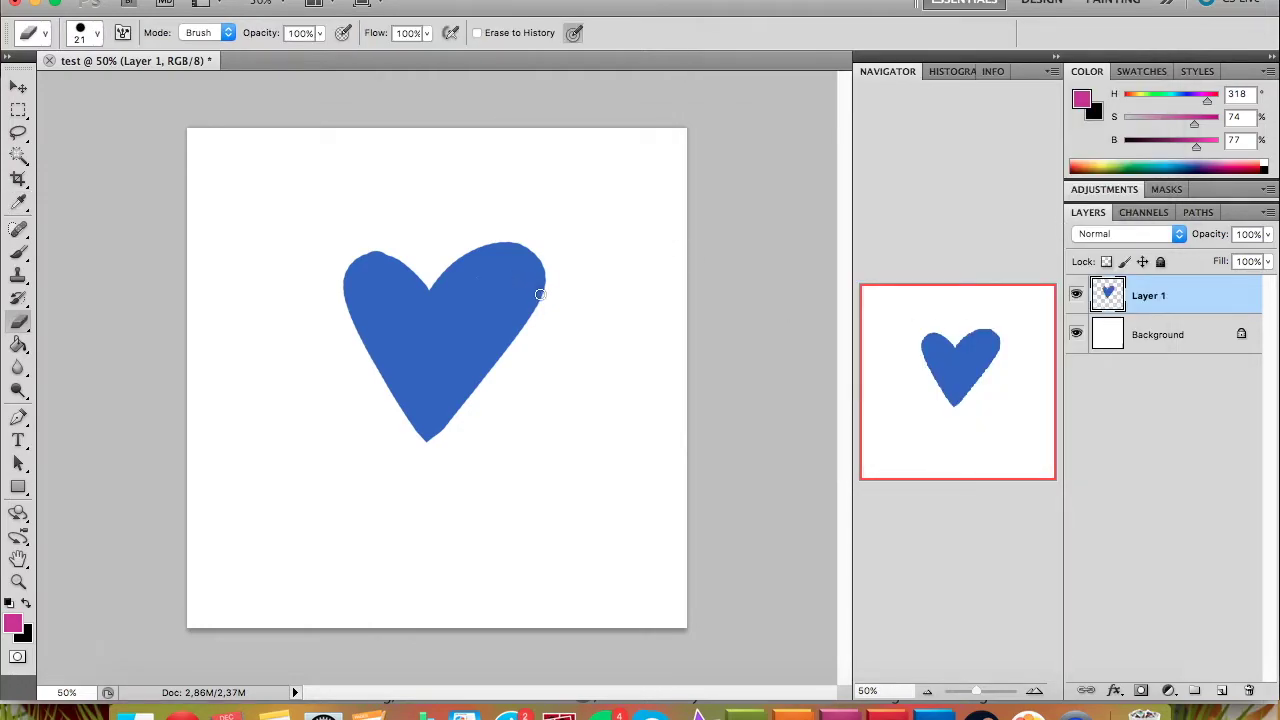
Sample the heart's blue as the foreground color and activate the Brush tool
{"action": "left_click", "coordinate": [19, 203]}
{"action": "left_click", "coordinate": [432, 380]}
{"action": "left_click", "coordinate": [19, 229]}
{"action": "left_click_drag", "start_coordinate": [483, 269], "coordinate": [476, 300]}
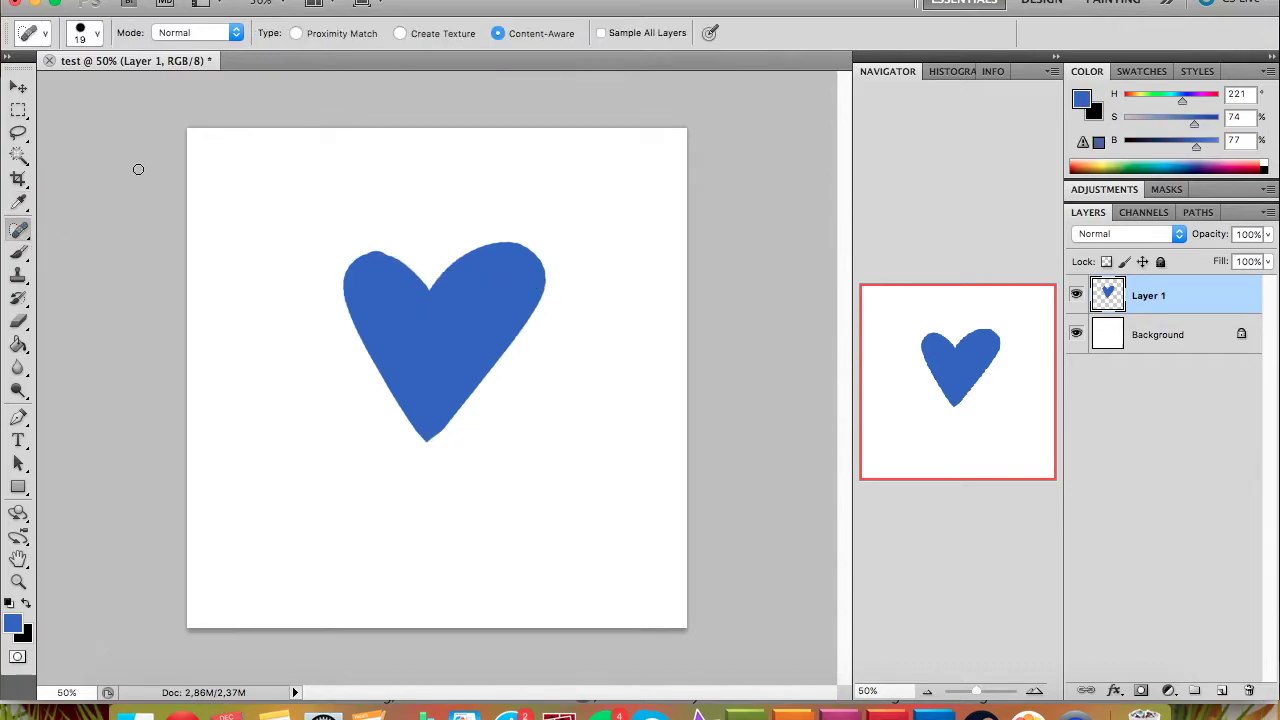
{"action": "left_click", "coordinate": [19, 203]}
{"action": "key", "text": "b"}
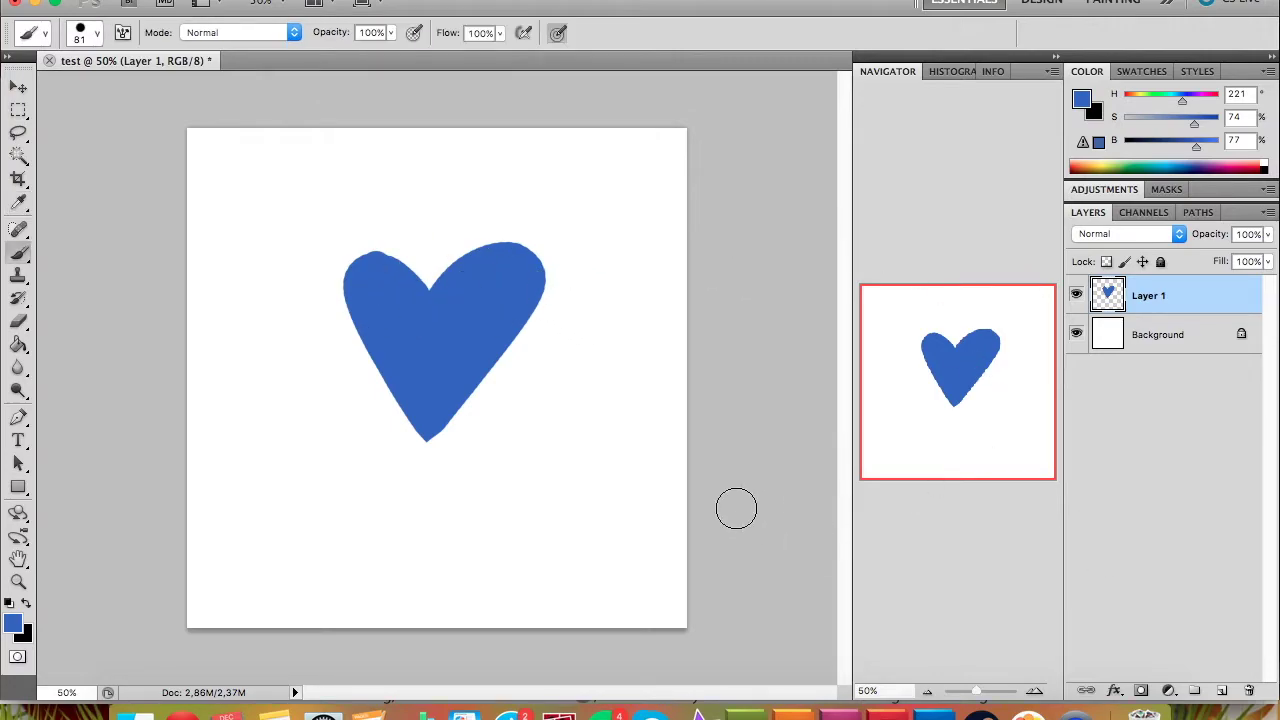
Lock the transparent pixels of Layer 1 and set the brush color to dark indigo with hue 249 and brightness 51%
{"action": "left_click", "coordinate": [1107, 262]}
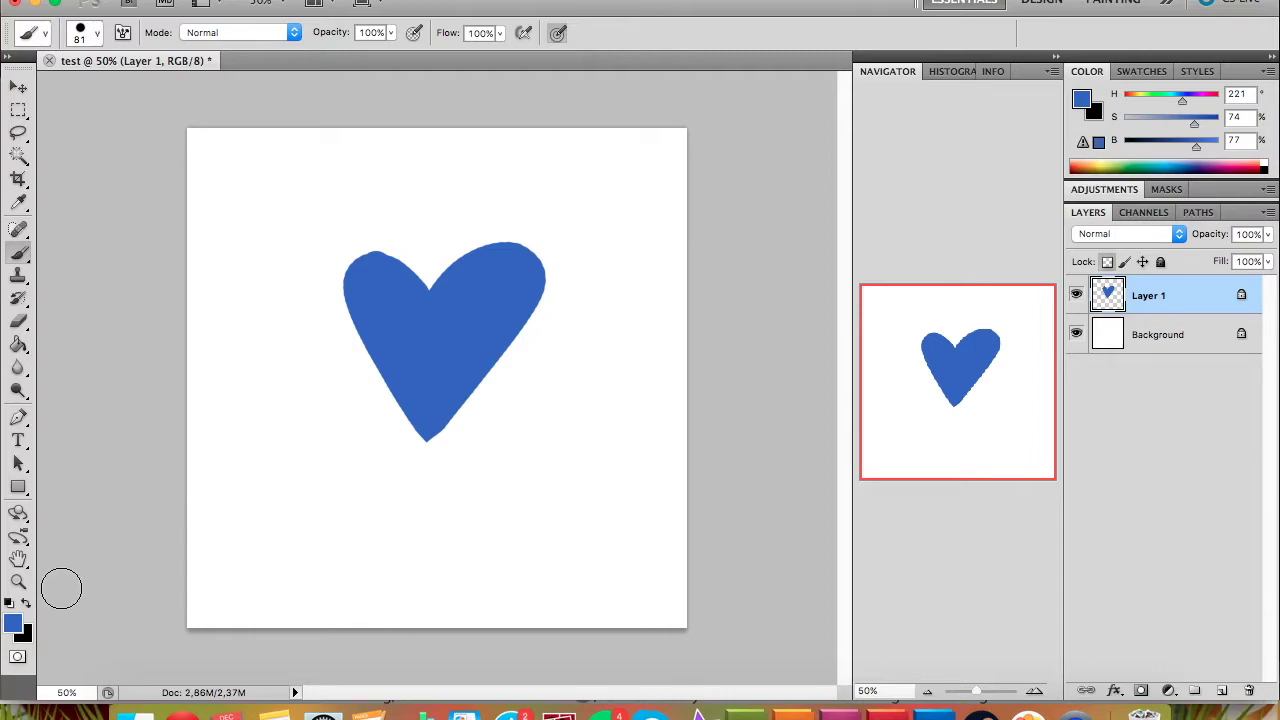
{"action": "left_click", "coordinate": [1179, 142]}
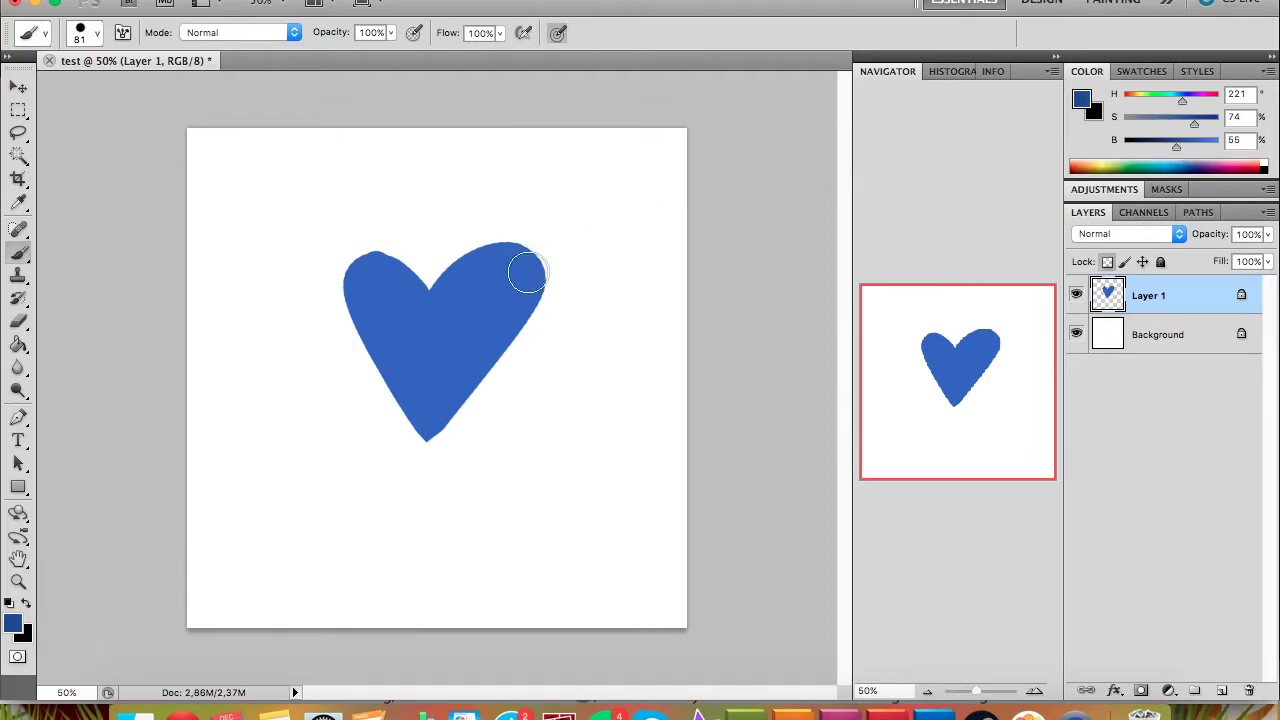
{"action": "left_click_drag", "start_coordinate": [1183, 101], "coordinate": [1190, 101]}
Try painting indigo strokes across the heart and past its edges on the locked Layer 1, and undo them
{"action": "mouse_move", "coordinate": [472, 248]}
{"action": "left_mouse_down"}
{"action": "mouse_move", "coordinate": [515, 246]}
{"action": "mouse_move", "coordinate": [513, 336]}
{"action": "mouse_move", "coordinate": [547, 283]}
{"action": "mouse_move", "coordinate": [420, 438]}
{"action": "left_mouse_up"}
{"action": "key", "text": "super+z"}
{"action": "mouse_move", "coordinate": [530, 250]}
{"action": "left_mouse_down"}
{"action": "mouse_move", "coordinate": [351, 344]}
{"action": "mouse_move", "coordinate": [548, 296]}
{"action": "mouse_move", "coordinate": [659, 287]}
{"action": "mouse_move", "coordinate": [666, 328]}
{"action": "mouse_move", "coordinate": [690, 305]}
{"action": "left_mouse_up"}
{"action": "key", "text": "super+z"}
{"action": "mouse_move", "coordinate": [491, 240]}
{"action": "left_mouse_down"}
{"action": "mouse_move", "coordinate": [400, 337]}
{"action": "mouse_move", "coordinate": [778, 308]}
{"action": "left_mouse_up"}
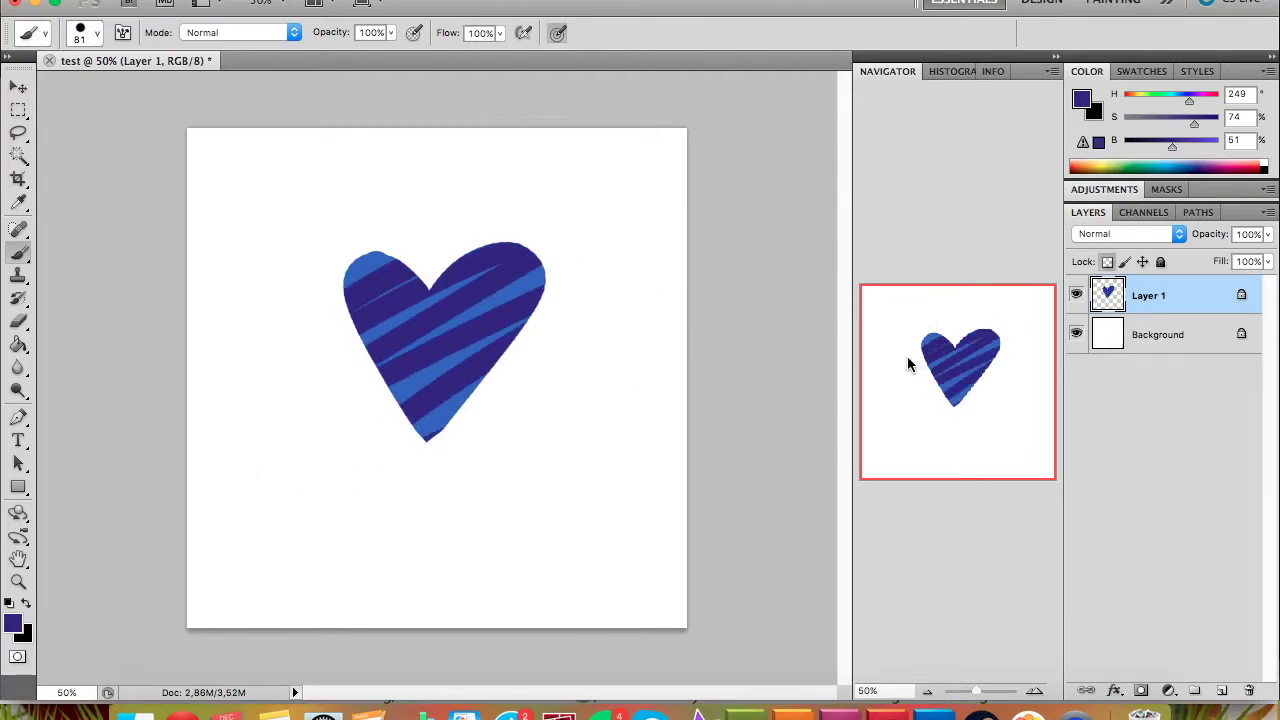
{"action": "key", "text": "super+z"}
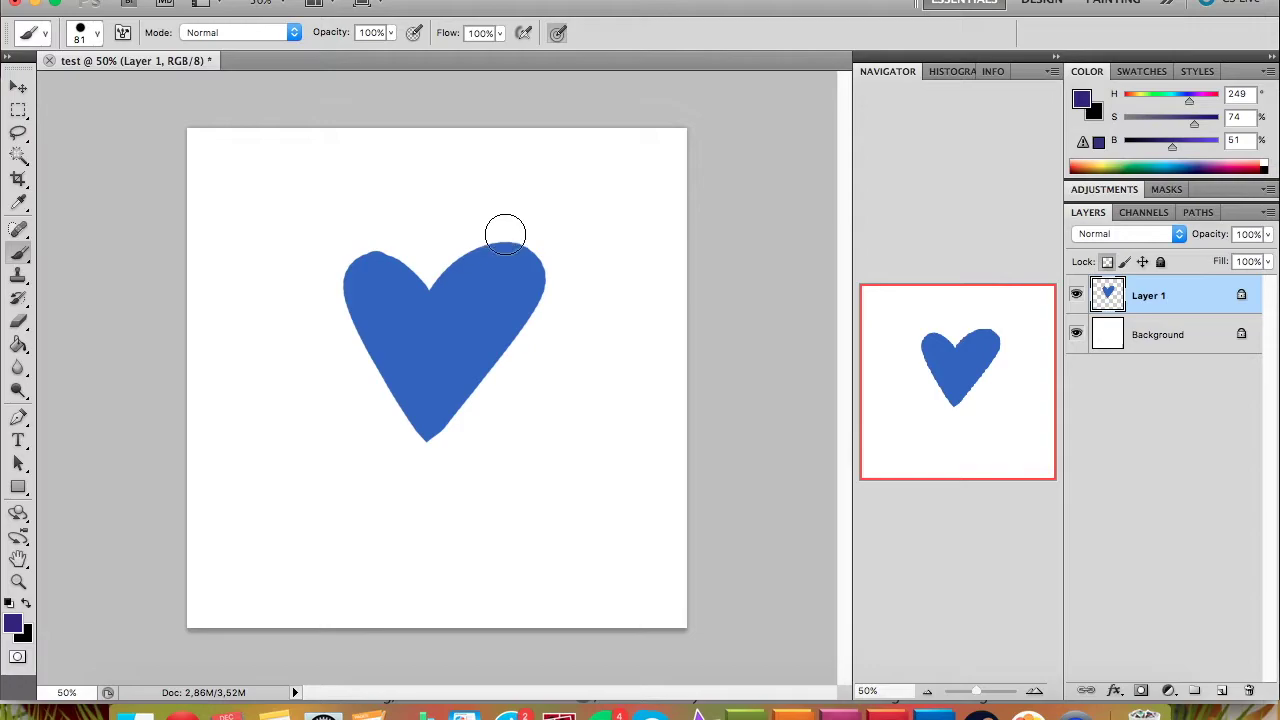
{"action": "left_click_drag", "start_coordinate": [512, 246], "coordinate": [432, 436]}
{"action": "mouse_move", "coordinate": [360, 253]}
{"action": "left_mouse_down"}
{"action": "mouse_move", "coordinate": [385, 252]}
{"action": "mouse_move", "coordinate": [428, 290]}
{"action": "left_mouse_up"}
{"action": "key", "text": "super+alt+z"}
{"action": "key", "text": "super+alt+z"}
Add a new layer above the heart and make it a clipping mask on Layer 1
{"action": "left_click", "coordinate": [1220, 692]}
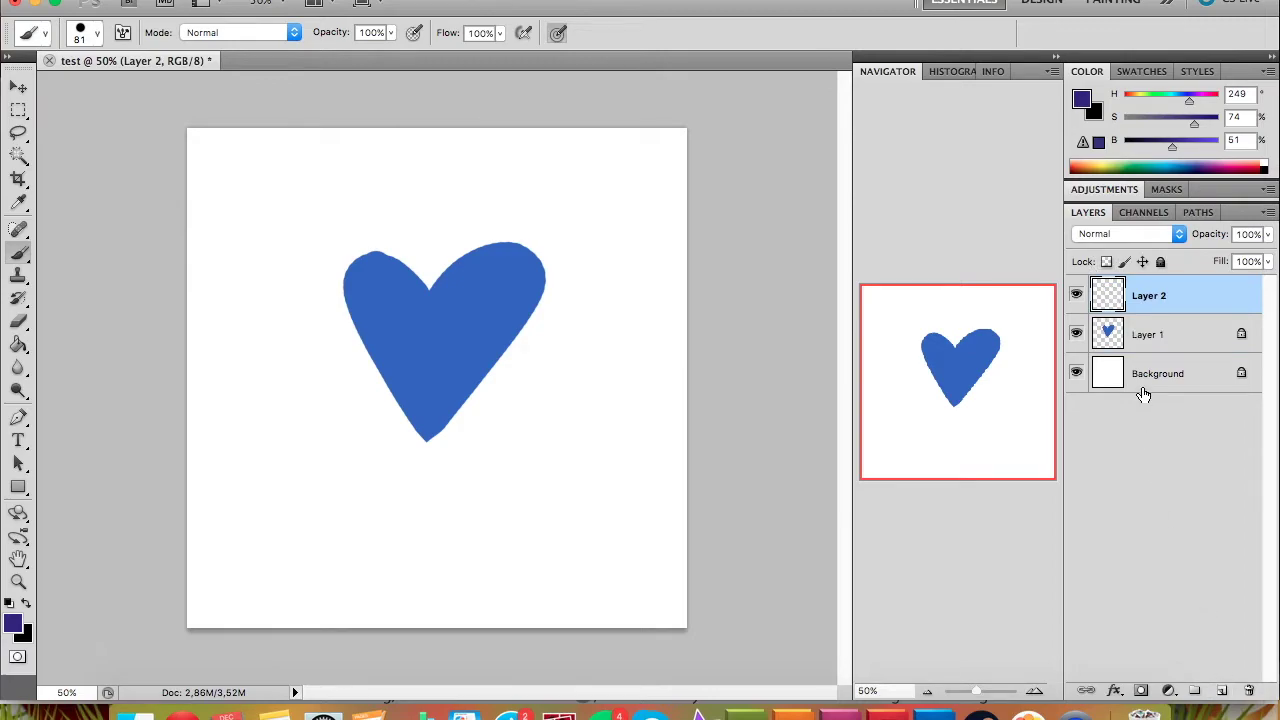
{"action": "right_click", "coordinate": [1195, 304]}
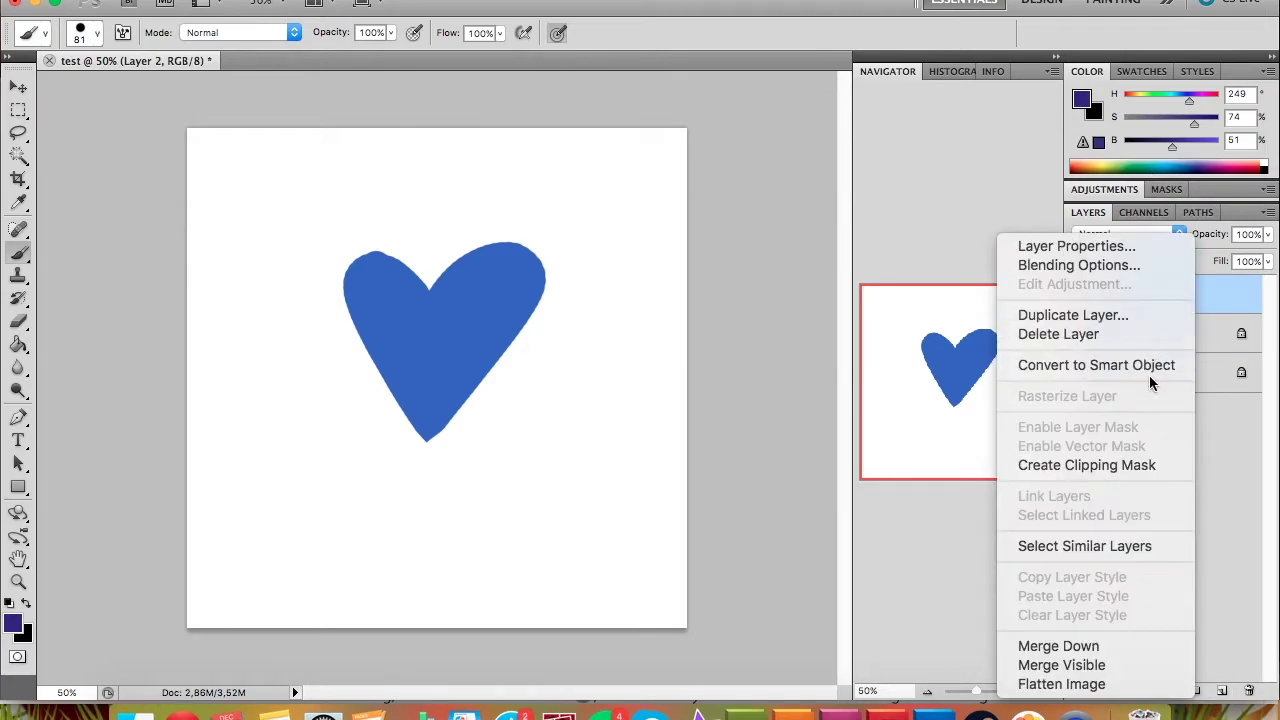
{"action": "left_click", "coordinate": [1147, 464]}
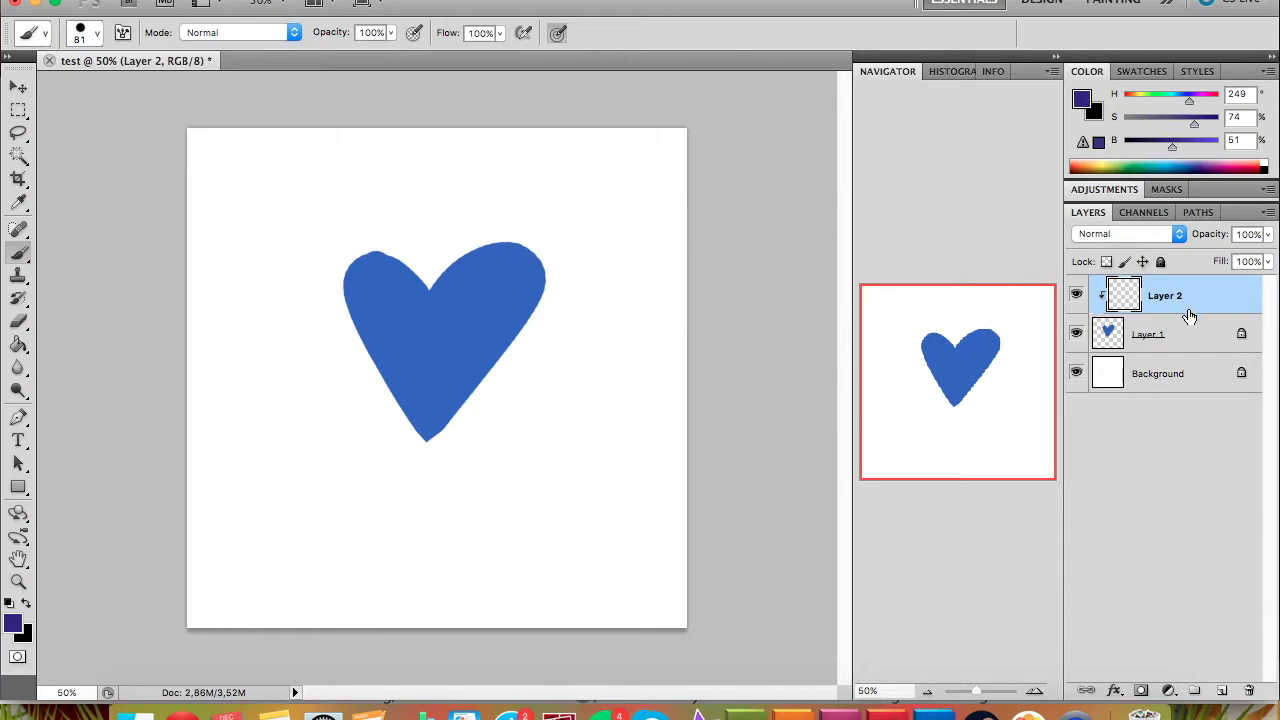
Paint indigo shading around the heart's edges on the clipped Layer 2
{"action": "mouse_move", "coordinate": [492, 238]}
{"action": "left_mouse_down"}
{"action": "mouse_move", "coordinate": [530, 240]}
{"action": "mouse_move", "coordinate": [527, 341]}
{"action": "left_mouse_up"}
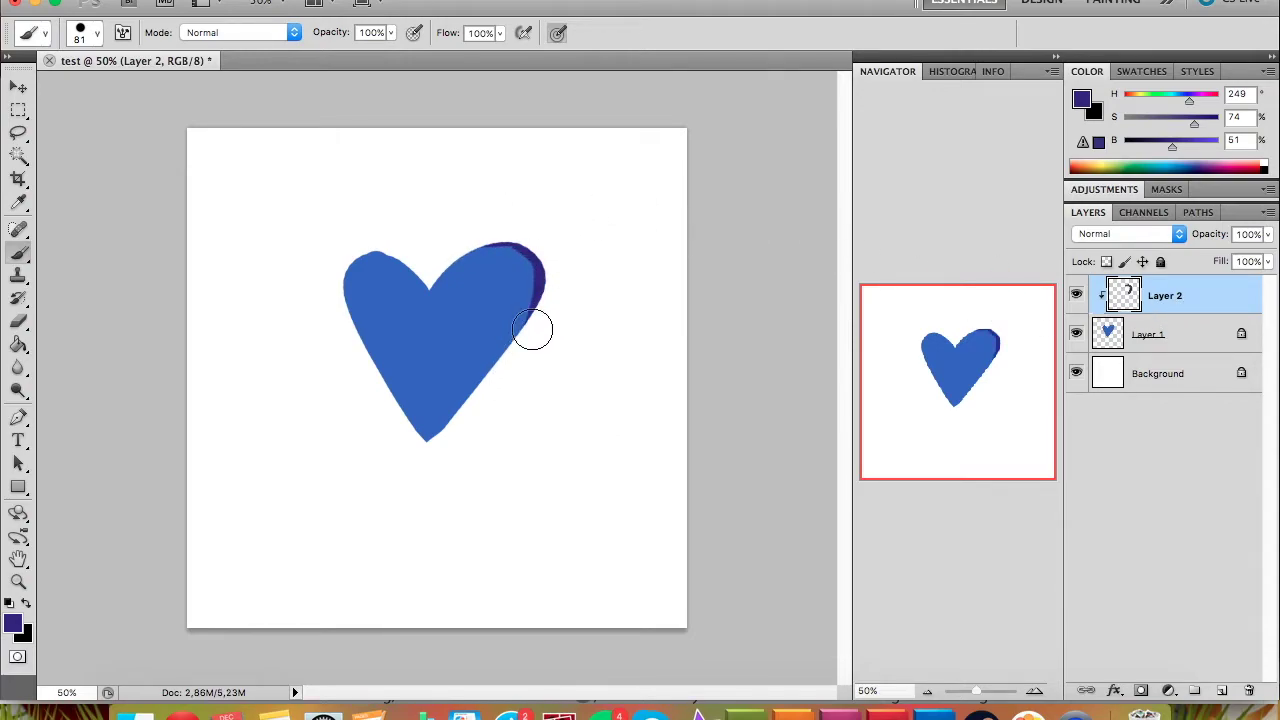
{"action": "mouse_move", "coordinate": [471, 220]}
{"action": "left_mouse_down"}
{"action": "mouse_move", "coordinate": [539, 290]}
{"action": "mouse_move", "coordinate": [446, 421]}
{"action": "left_mouse_up"}
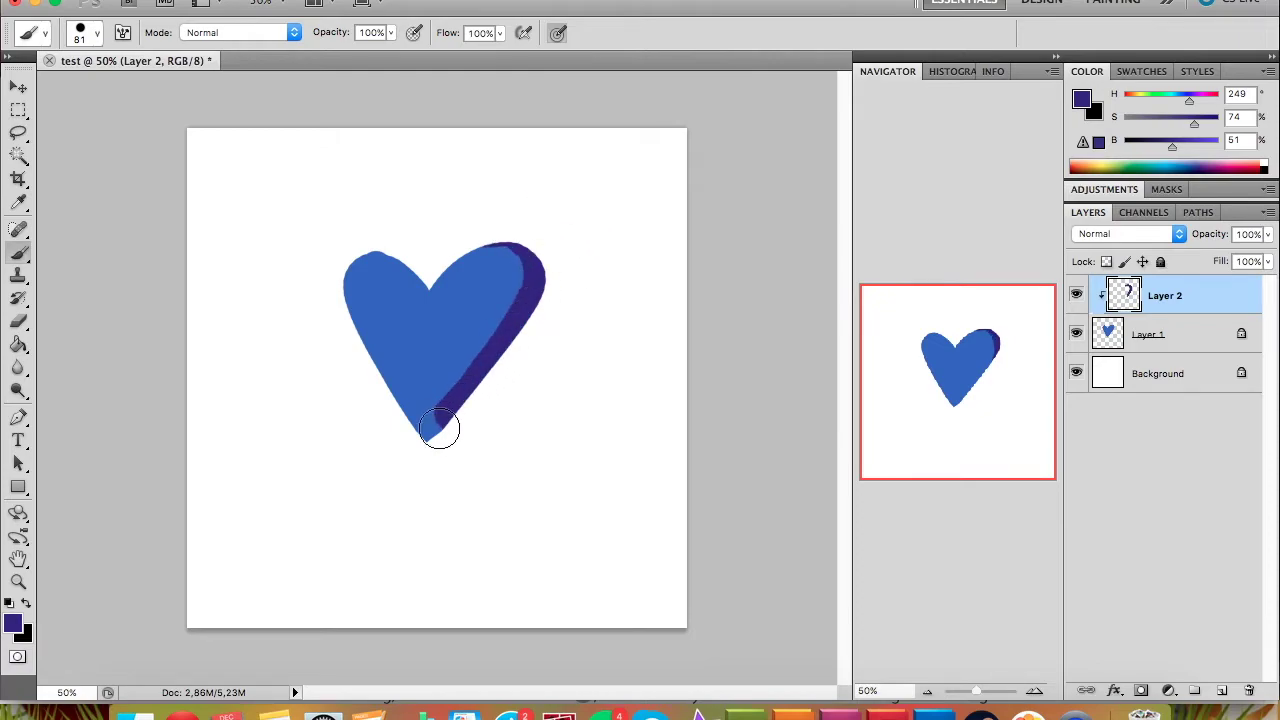
{"action": "mouse_move", "coordinate": [429, 229]}
{"action": "left_mouse_down"}
{"action": "mouse_move", "coordinate": [343, 243]}
{"action": "mouse_move", "coordinate": [437, 450]}
{"action": "left_mouse_up"}
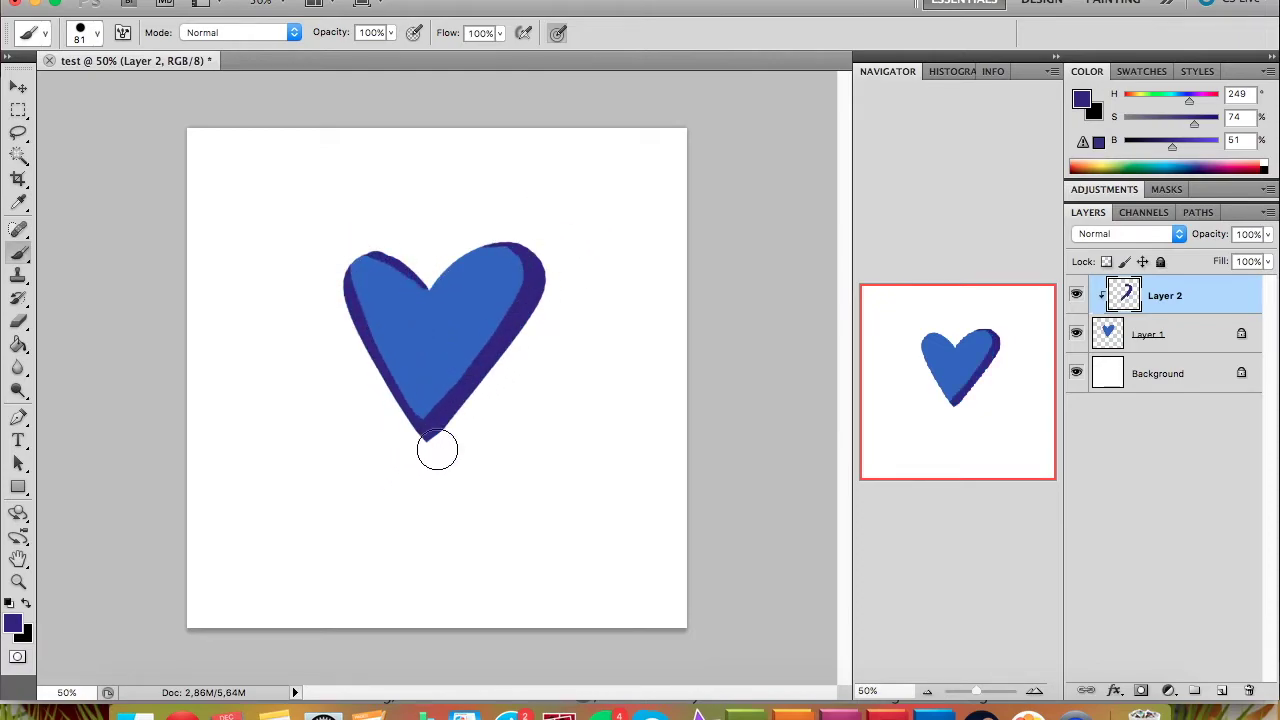
{"action": "left_click_drag", "start_coordinate": [429, 271], "coordinate": [550, 300]}
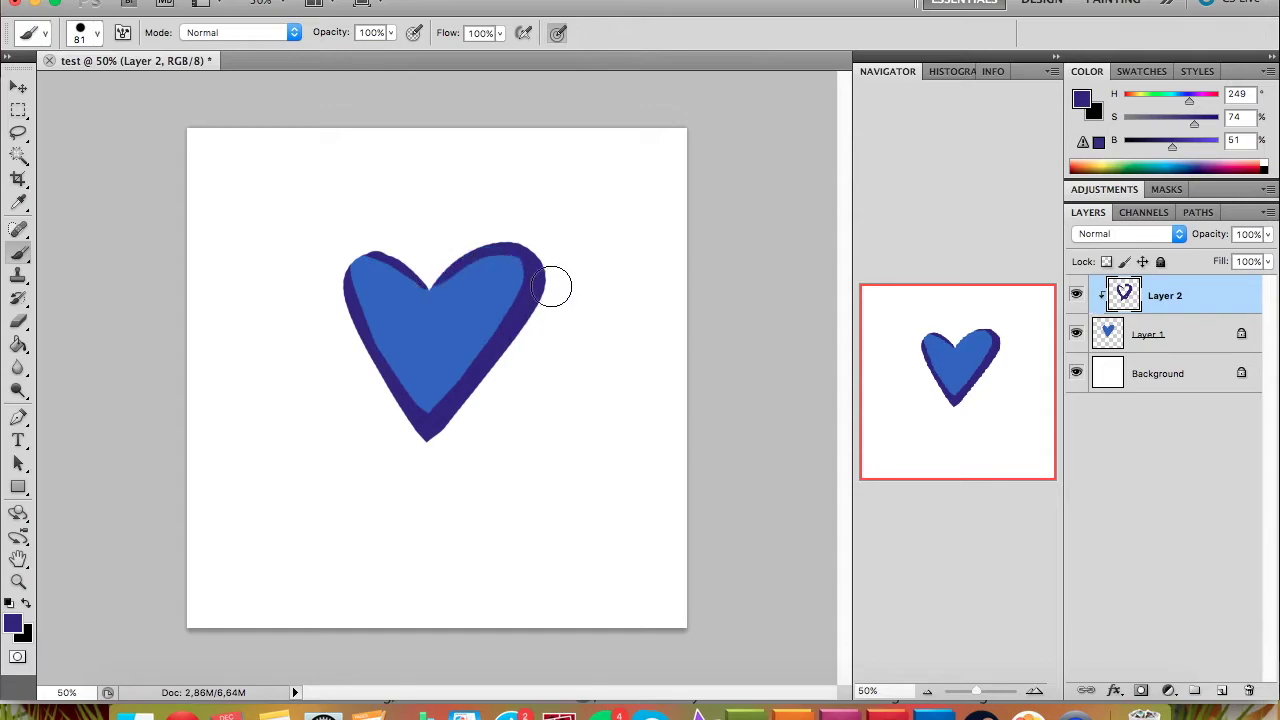
Select Layer 1 and make white the foreground color for the Brush by resetting and swapping the default colors
{"action": "left_click", "coordinate": [1157, 341]}
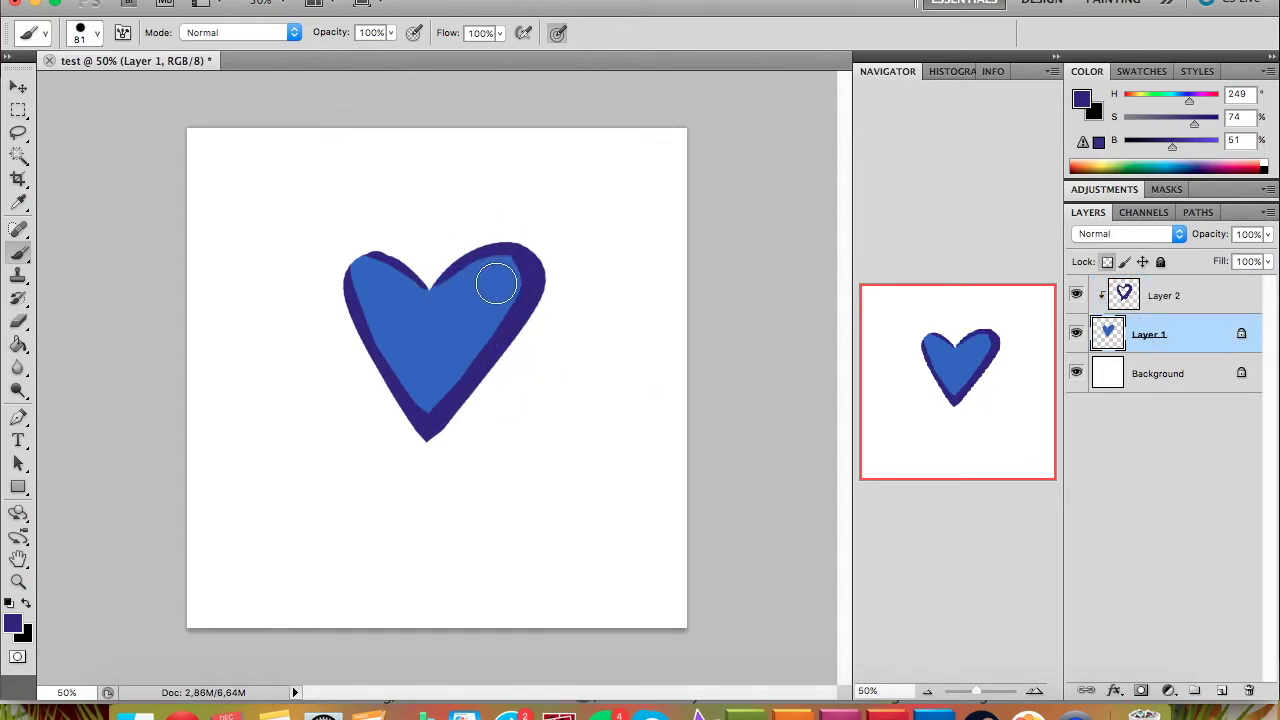
{"action": "left_click", "coordinate": [18, 202]}
{"action": "left_click", "coordinate": [366, 296]}
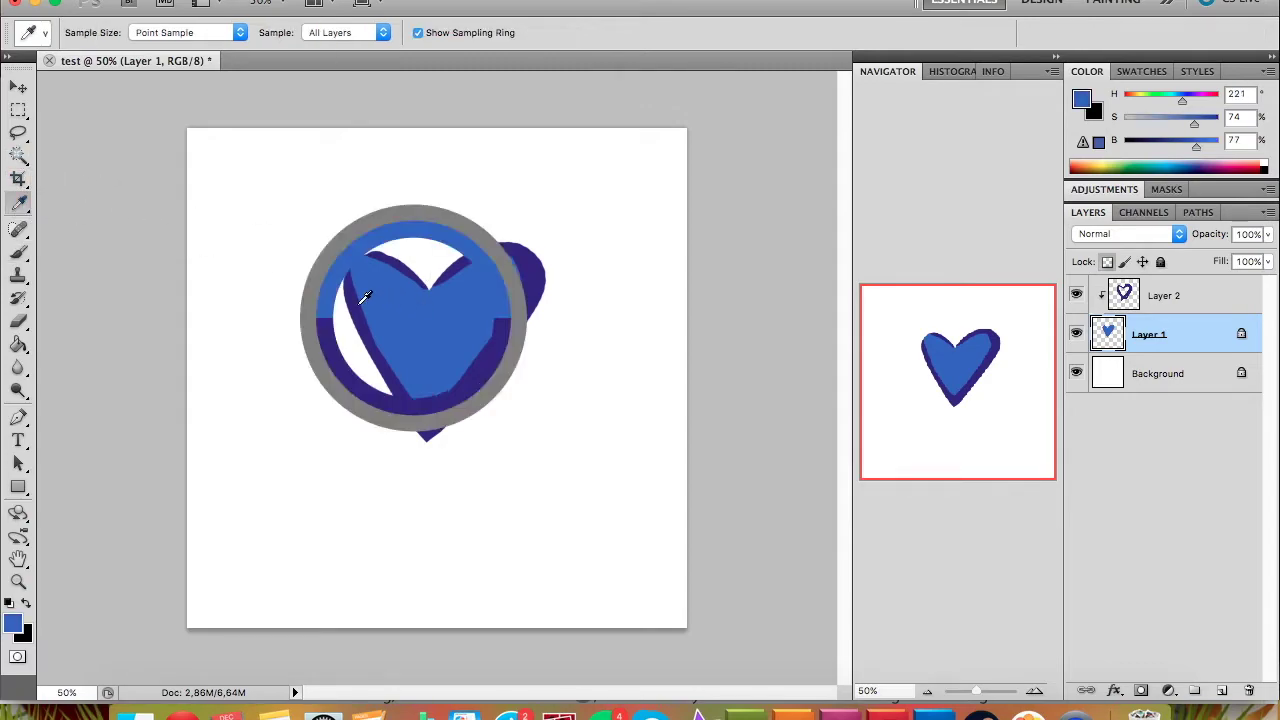
{"action": "left_click", "coordinate": [18, 252]}
{"action": "left_click", "coordinate": [9, 605]}
{"action": "left_click", "coordinate": [26, 603]}
Try painting white over the heart on Layer 1, and undo it together with the last shading strokes on Layer 2
{"action": "left_click", "coordinate": [379, 289]}
{"action": "mouse_move", "coordinate": [368, 308]}
{"action": "left_mouse_down"}
{"action": "mouse_move", "coordinate": [430, 425]}
{"action": "mouse_move", "coordinate": [515, 265]}
{"action": "mouse_move", "coordinate": [400, 385]}
{"action": "mouse_move", "coordinate": [332, 338]}
{"action": "mouse_move", "coordinate": [385, 275]}
{"action": "left_mouse_up"}
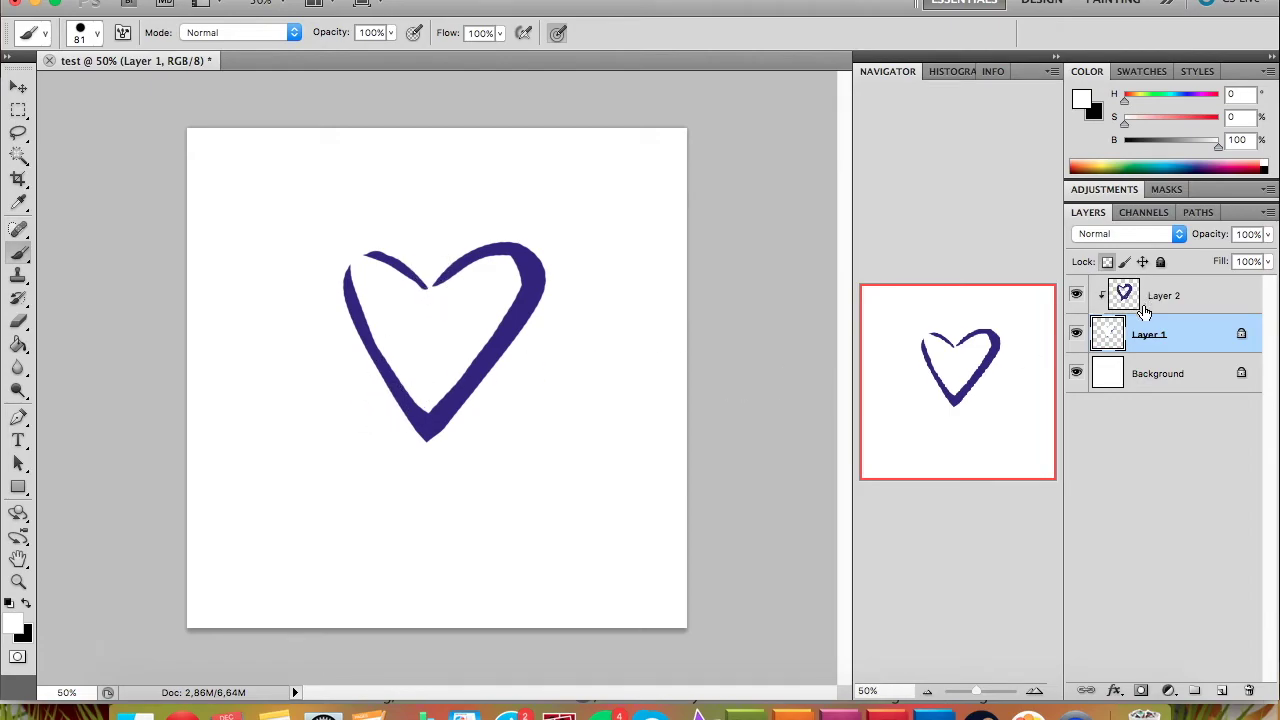
{"action": "key", "text": "ctrl+alt+z"}
{"action": "key", "text": "ctrl+alt+z"}
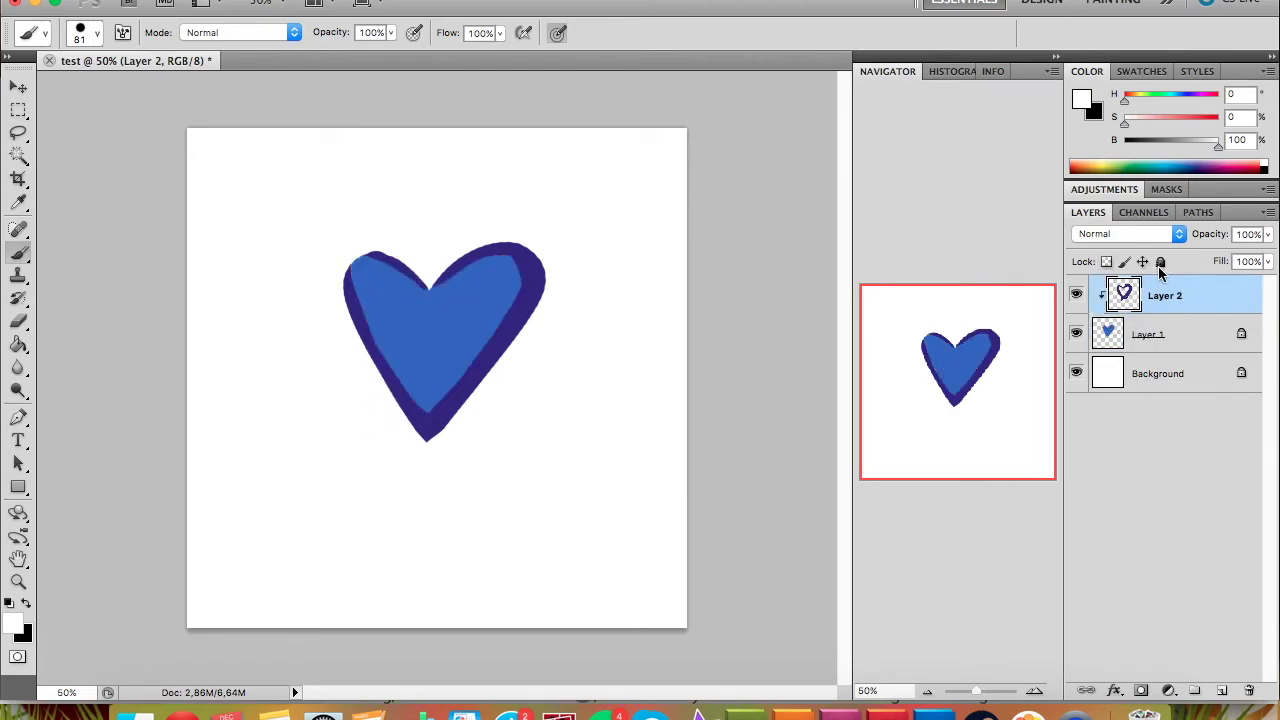
{"action": "key", "text": "ctrl+alt+z"}
{"action": "key", "text": "ctrl+alt+z"}
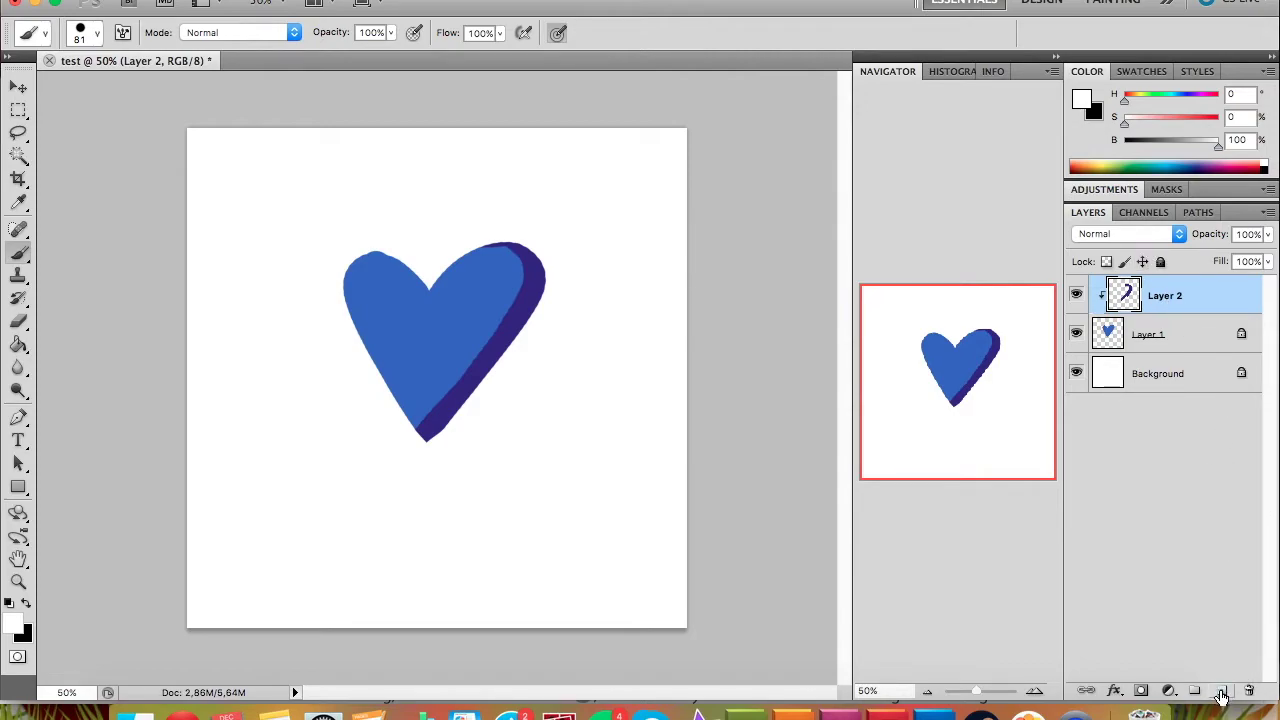
Add a new layer above Layer 2 and clip it to the heart as well
{"action": "left_click", "coordinate": [1223, 693]}
{"action": "right_click", "coordinate": [1185, 296]}
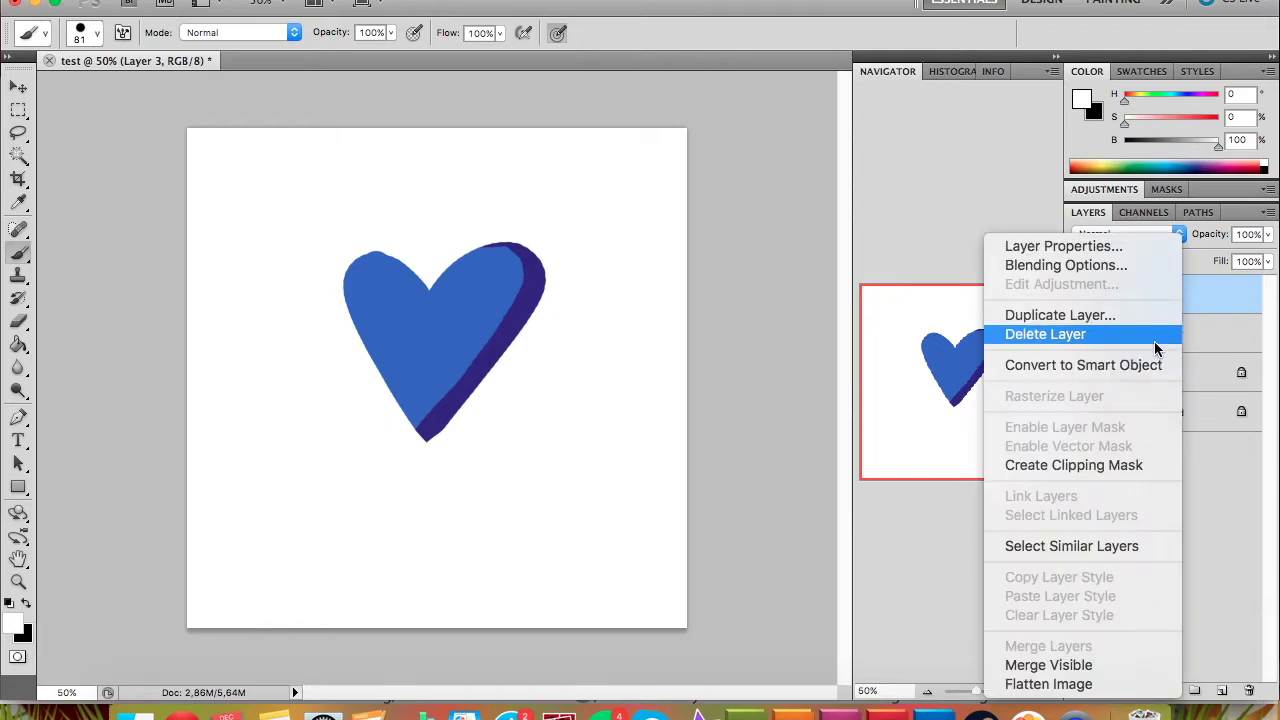
{"action": "left_click", "coordinate": [1134, 466]}
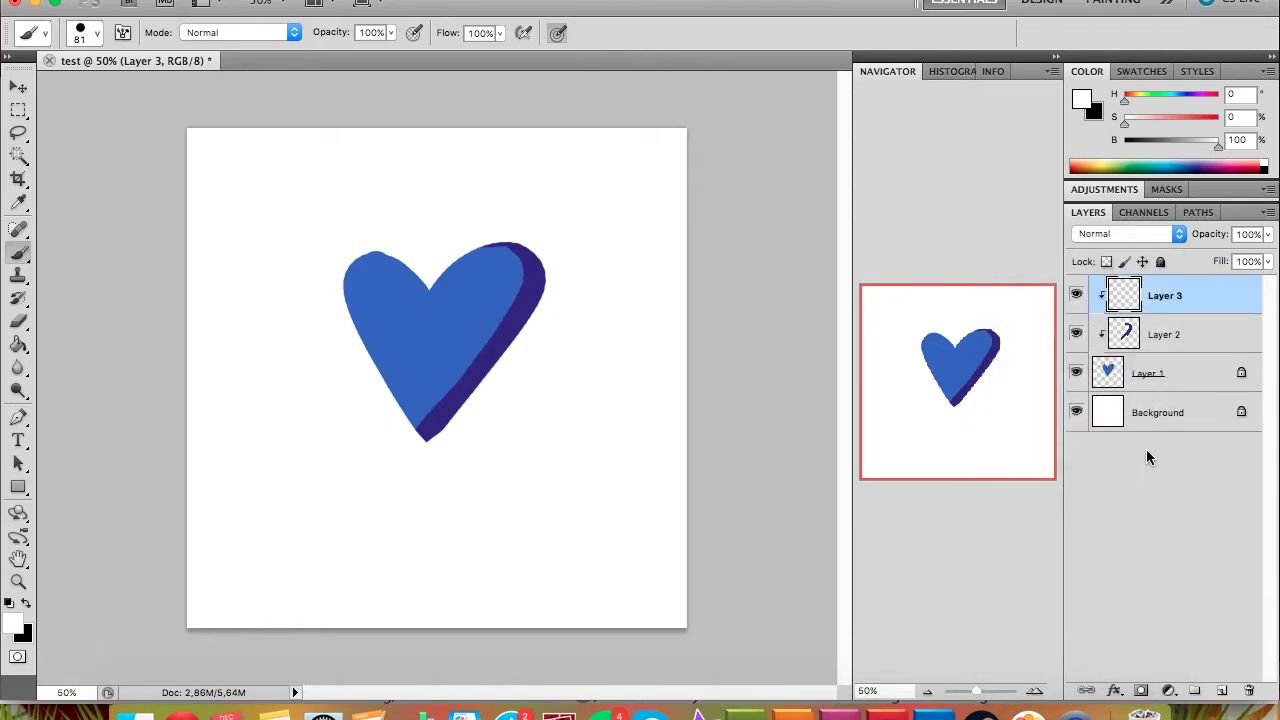
Try adding another layer between the two clipped layers, and undo the addition
{"action": "left_click", "coordinate": [1185, 337]}
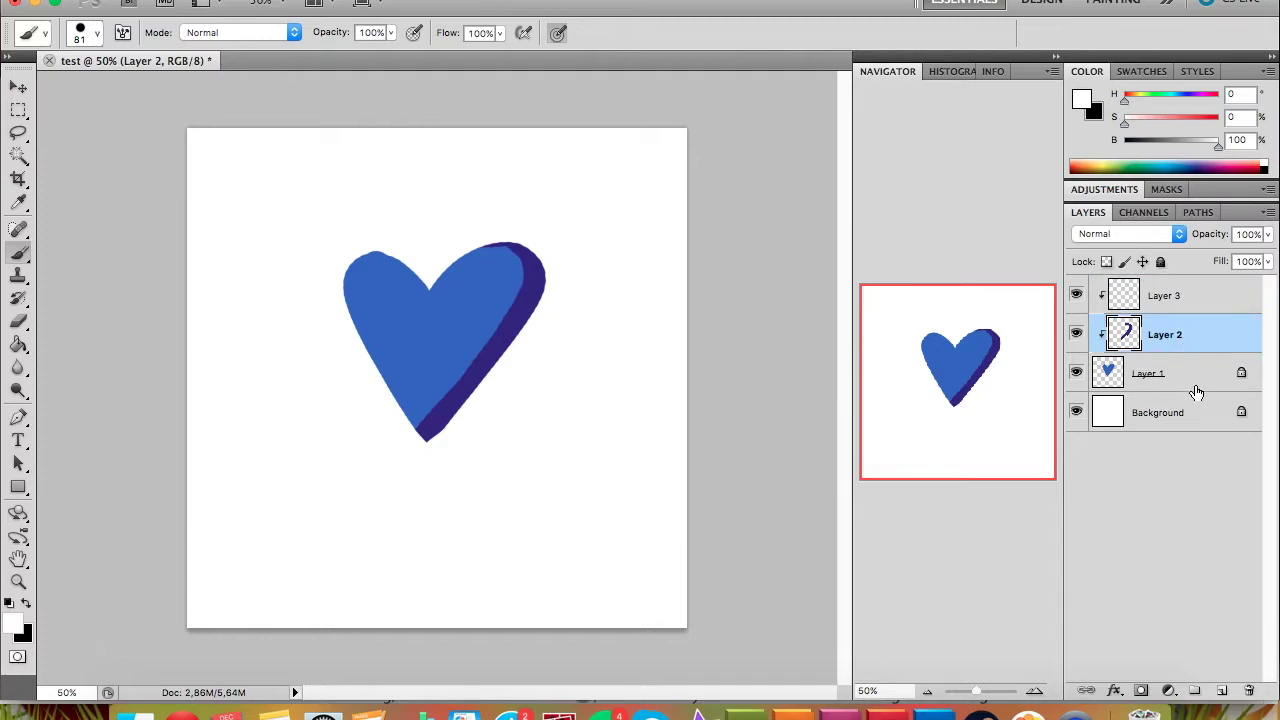
{"action": "left_click", "coordinate": [1220, 692]}
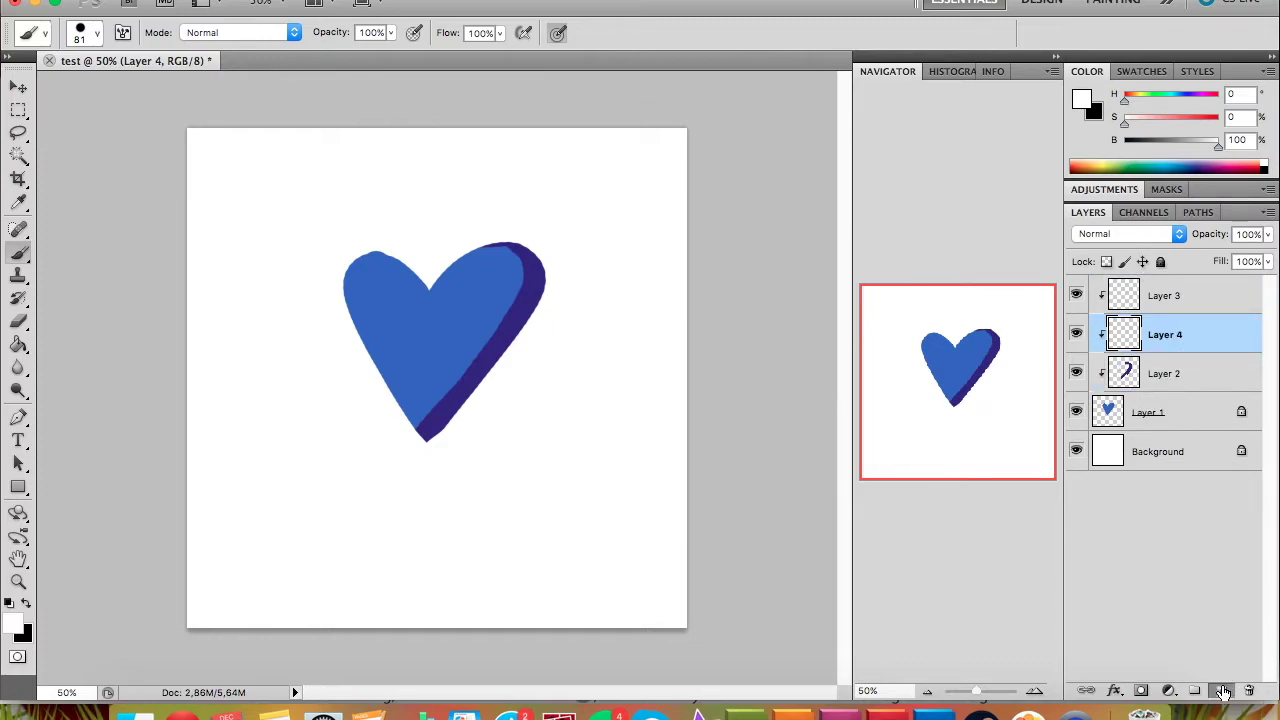
{"action": "left_click", "coordinate": [1225, 692]}
{"action": "key", "text": "super+z"}
{"action": "key", "text": "alt+super+z"}
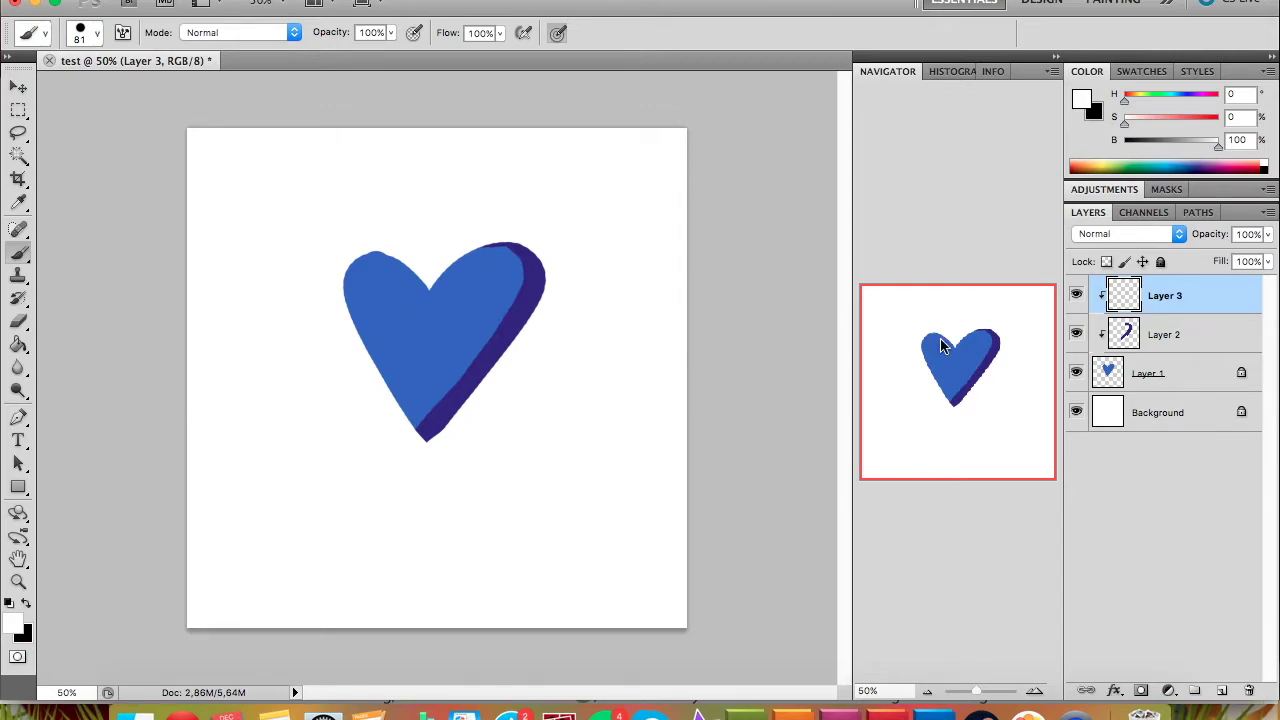
Delete Layer 2 with the indigo shading
{"action": "left_click", "coordinate": [1160, 337]}
{"action": "left_click", "coordinate": [1148, 374]}
{"action": "left_click", "coordinate": [1172, 335]}
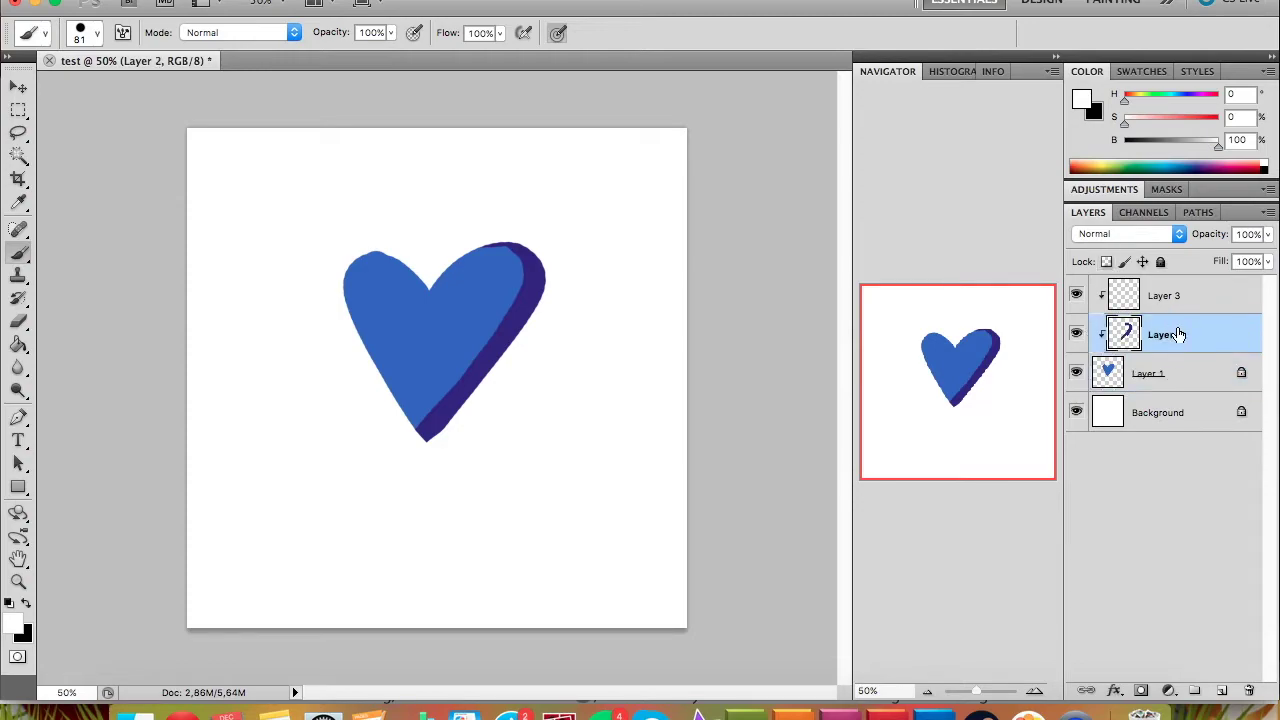
{"action": "key", "text": "Delete"}
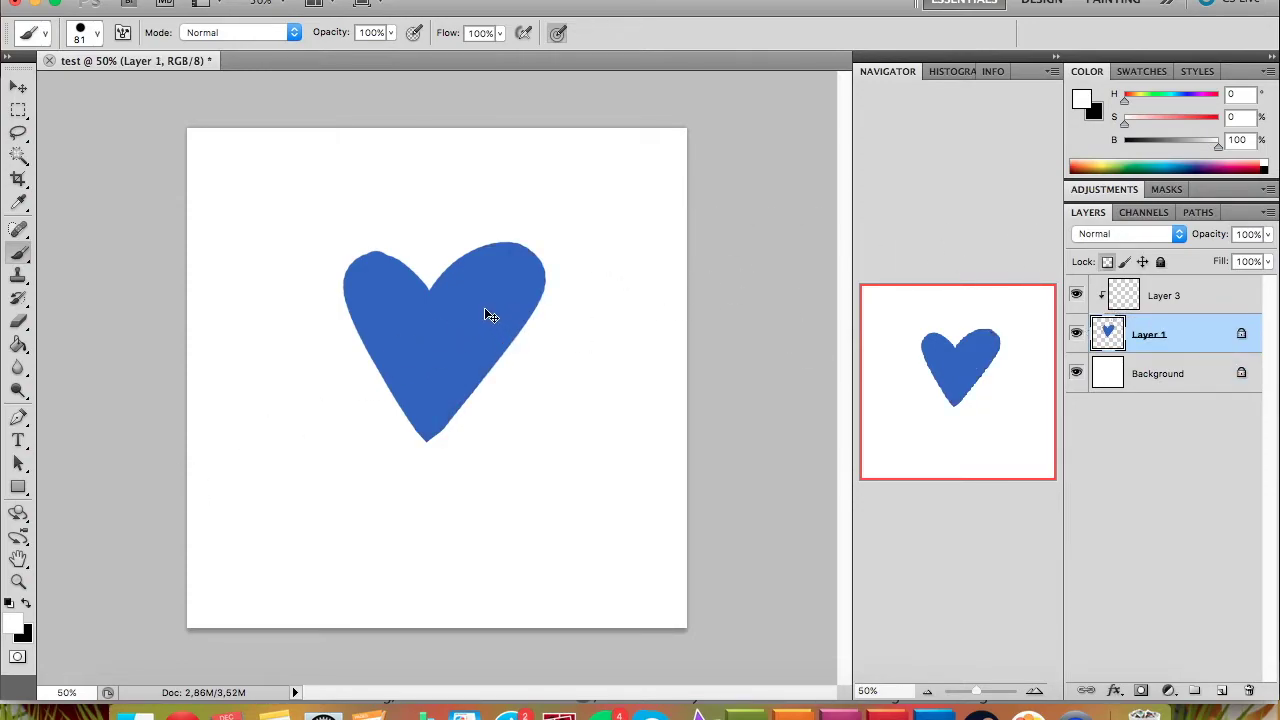
Paint two white highlight spots on the heart's left lobe on Layer 1
{"action": "left_click", "coordinate": [370, 280]}
{"action": "left_click", "coordinate": [370, 310]}
Sample the heart's blue and turn it into a darker shade with hue 237 and brightness 70%
{"action": "left_click", "coordinate": [26, 602]}
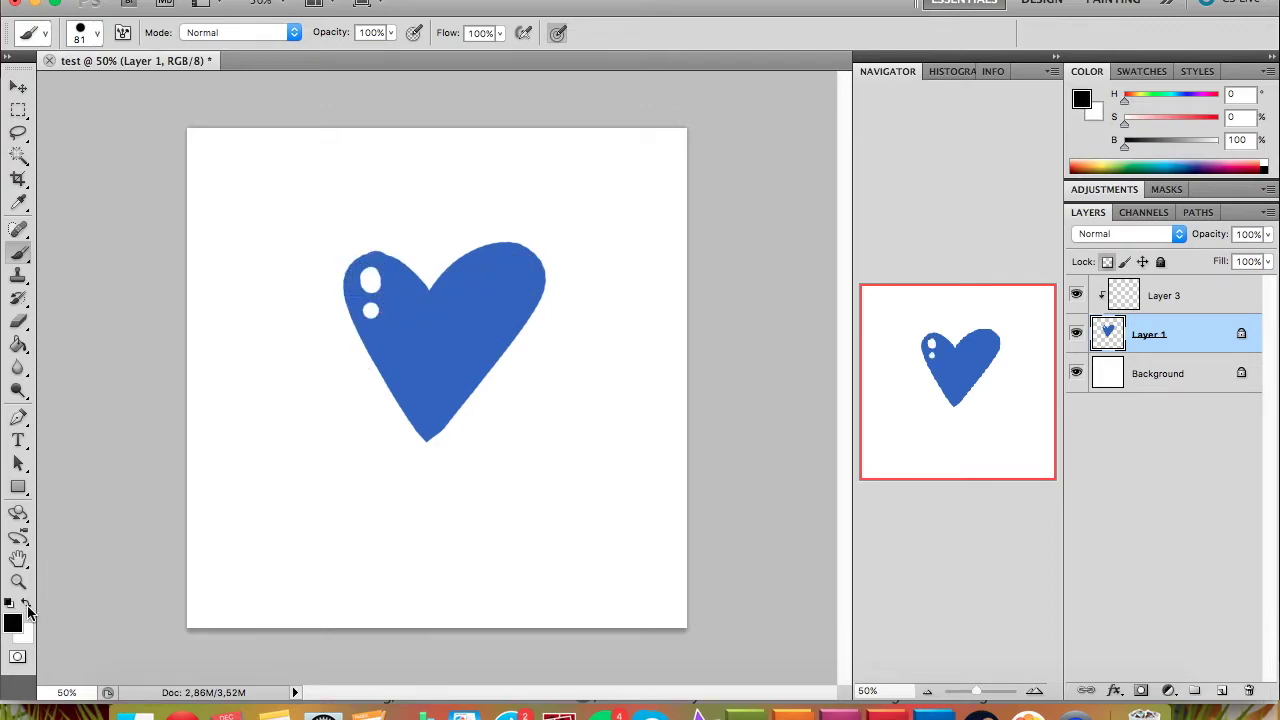
{"action": "left_click", "coordinate": [18, 202]}
{"action": "left_click", "coordinate": [394, 309]}
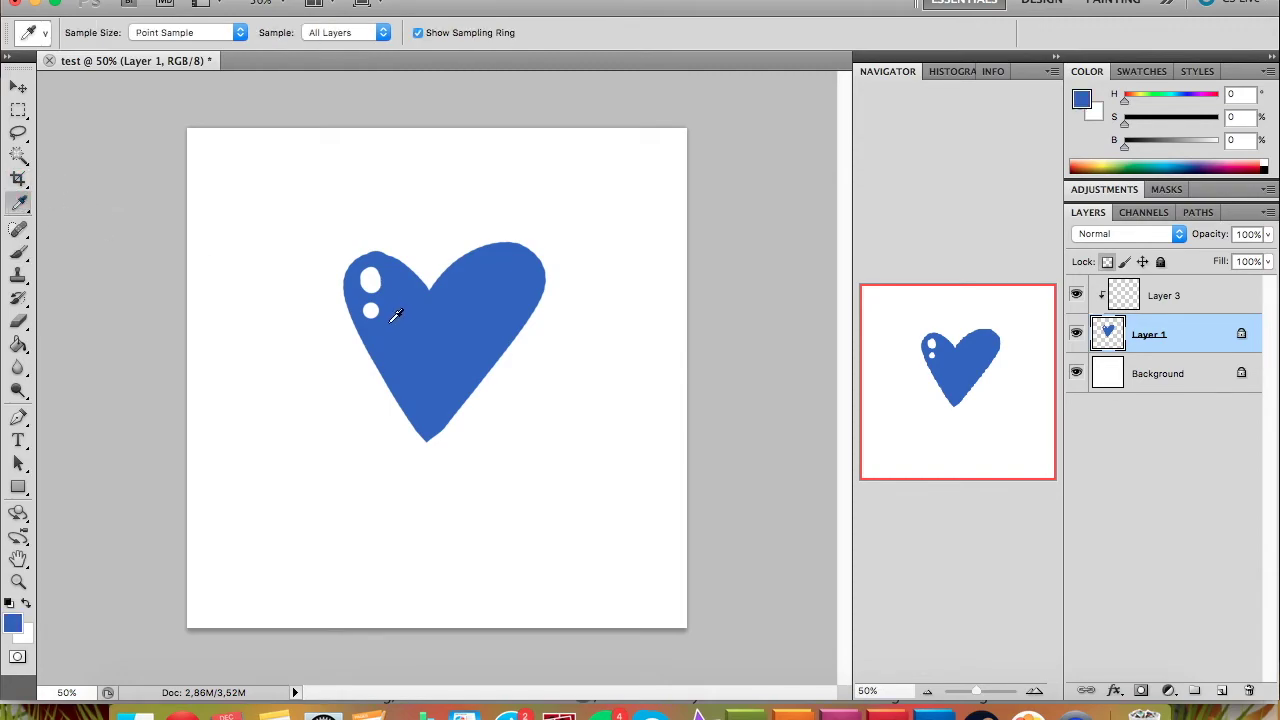
{"action": "left_click_drag", "start_coordinate": [1196, 146], "coordinate": [1190, 146]}
{"action": "left_click_drag", "start_coordinate": [1182, 101], "coordinate": [1186, 101]}
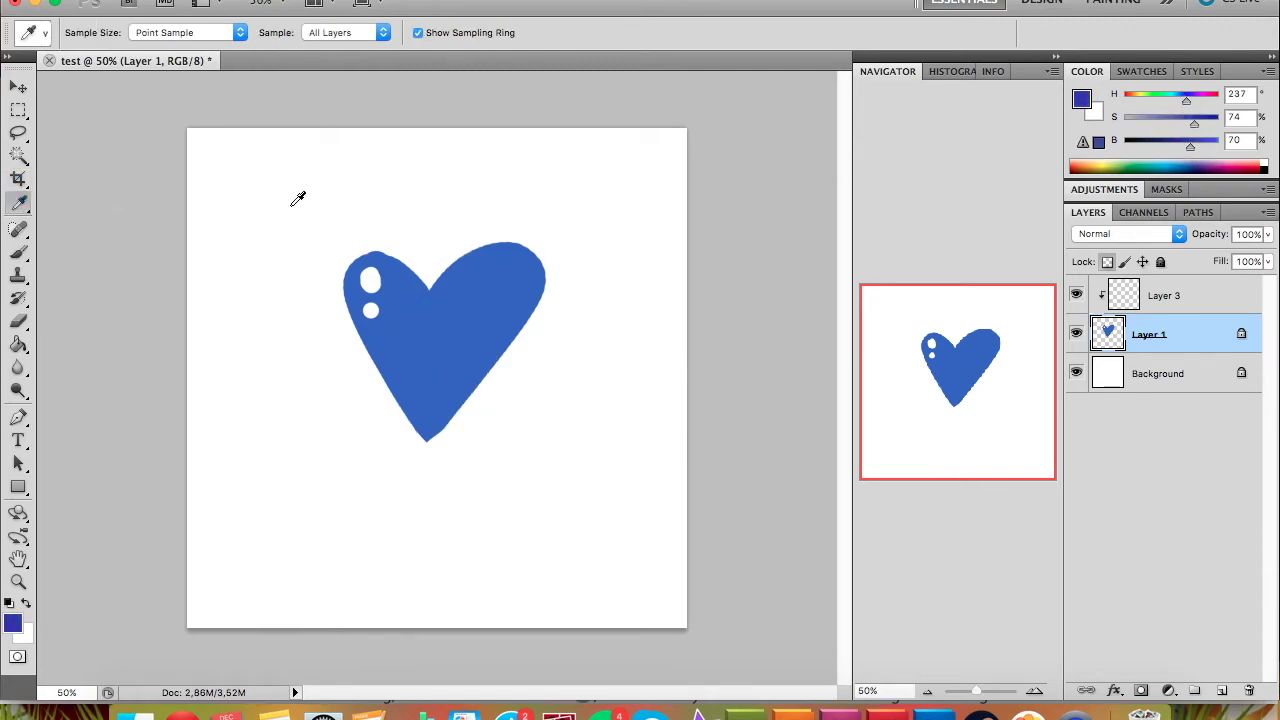
Brush dark blue shading along the heart's right edge and the inner side of the left lobe on Layer 1
{"action": "left_click", "coordinate": [18, 252]}
{"action": "left_click_drag", "start_coordinate": [458, 257], "coordinate": [425, 432]}
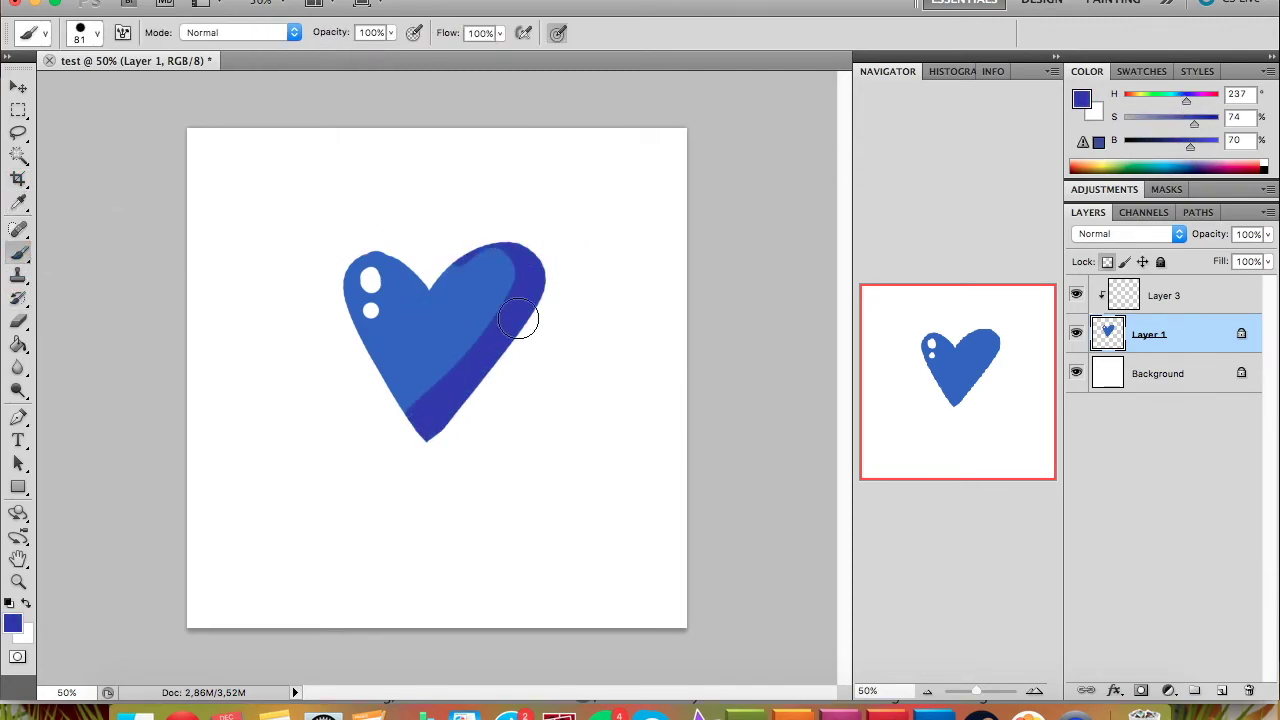
{"action": "left_click_drag", "start_coordinate": [385, 237], "coordinate": [422, 268]}
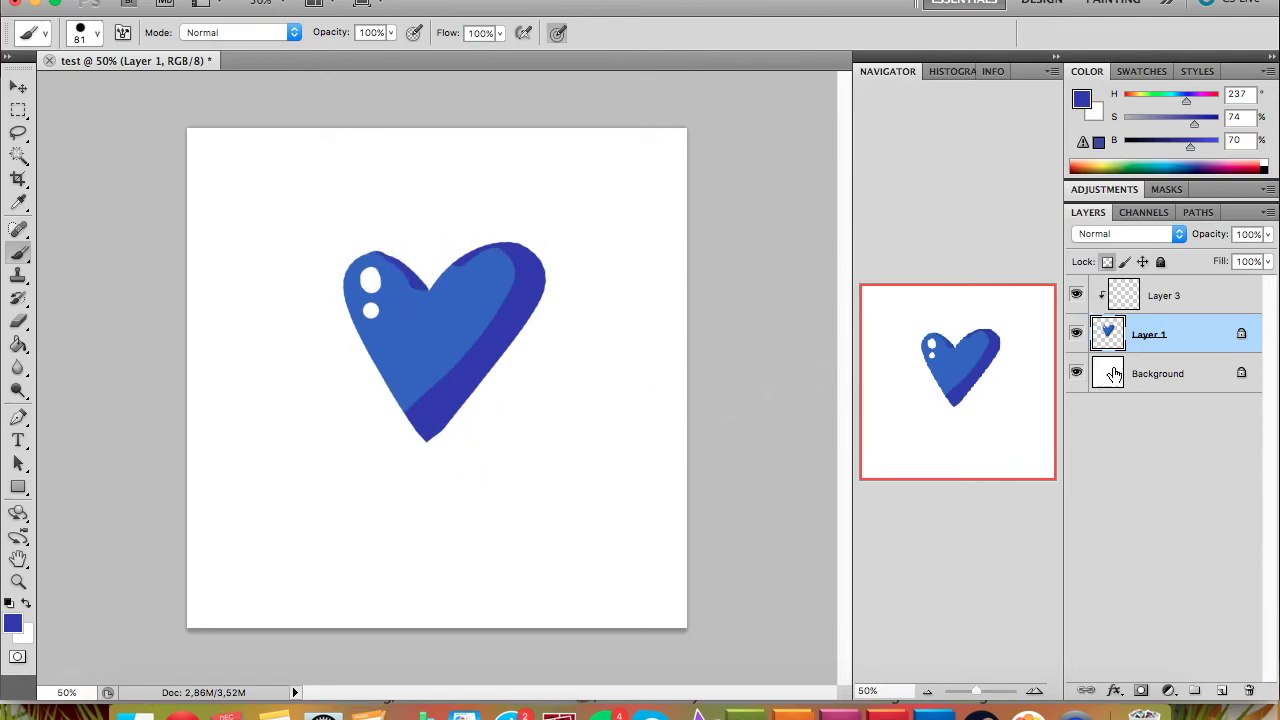
{"action": "left_click", "coordinate": [1178, 298]}
{"action": "left_click", "coordinate": [1158, 338]}
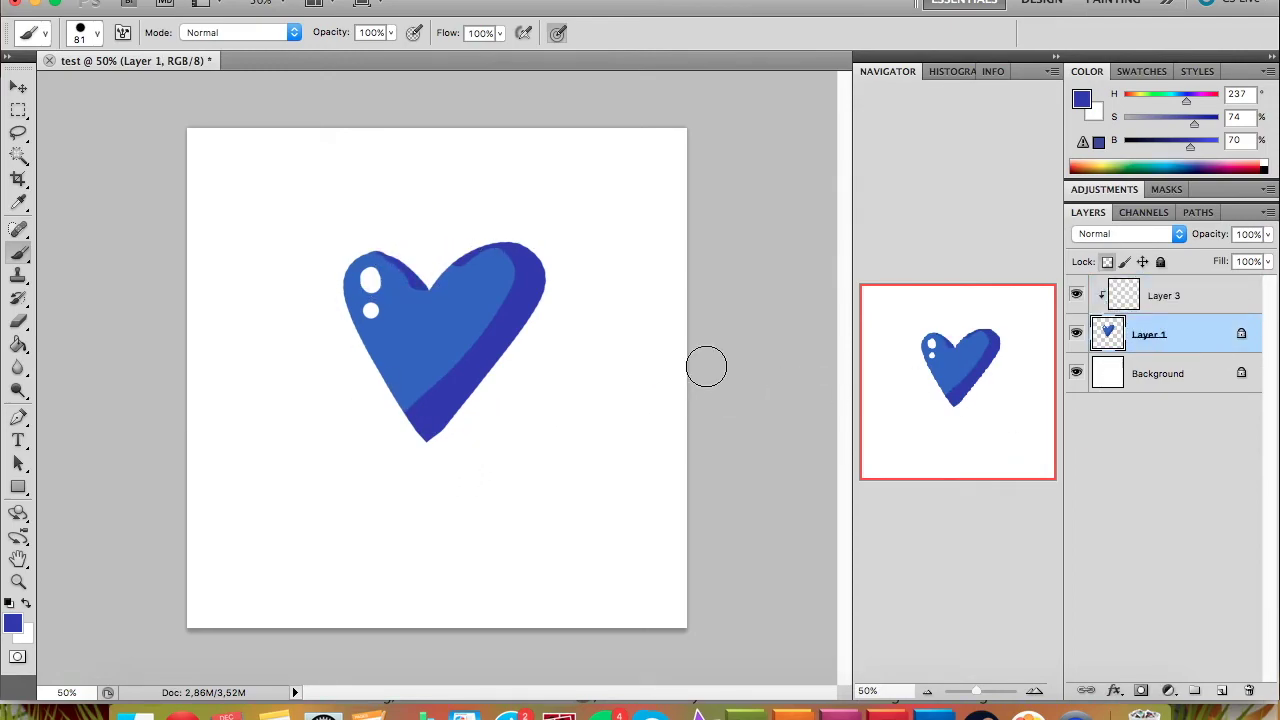
Sample the heart's medium blue and paint over both white highlights on Layer 1
{"action": "left_click", "coordinate": [28, 198]}
{"action": "left_click", "coordinate": [391, 329]}
{"action": "left_click", "coordinate": [21, 255]}
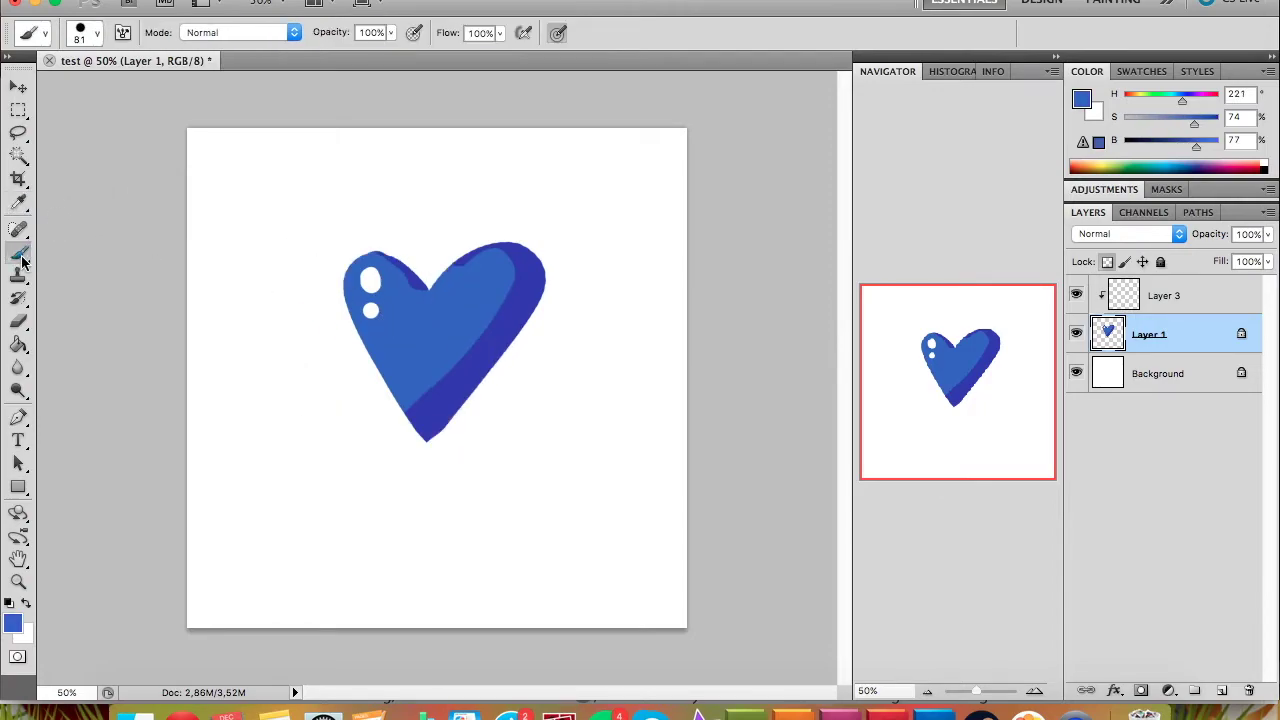
{"action": "left_click_drag", "start_coordinate": [370, 268], "coordinate": [362, 314]}
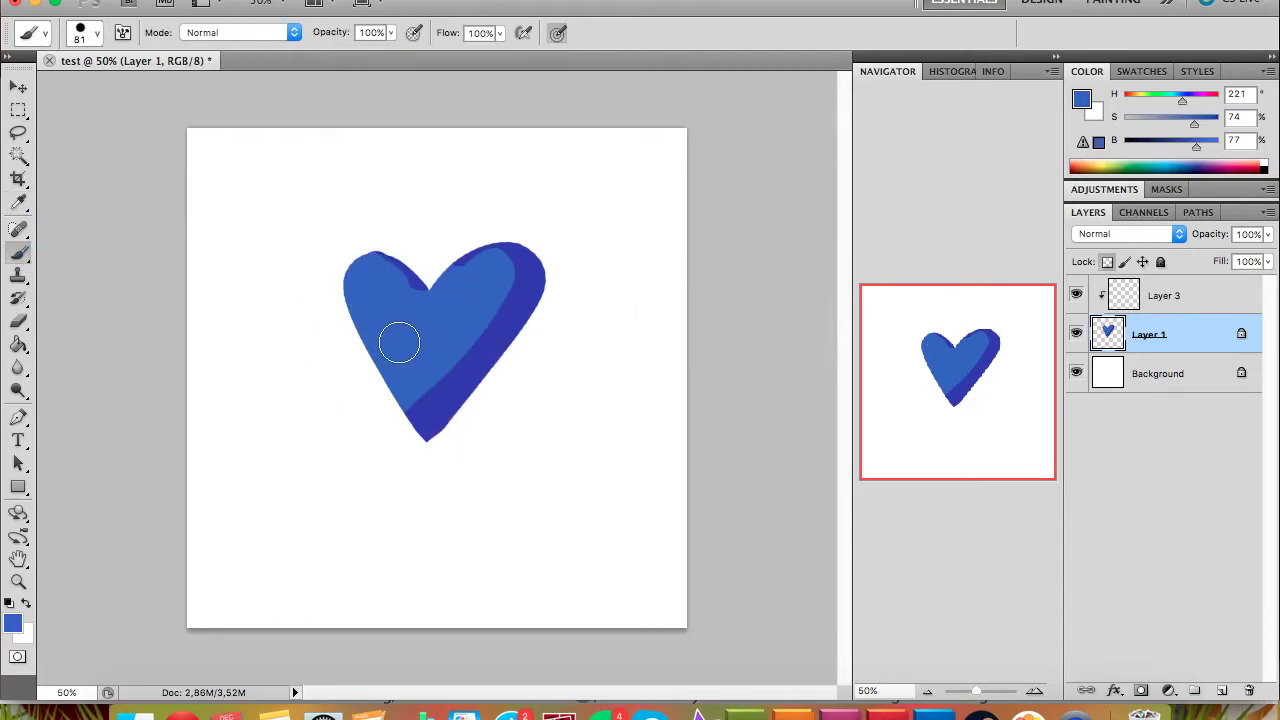
Raise the brush color's brightness to 100% and paint a lighter blue area inside the heart on Layer 1
{"action": "left_click_drag", "start_coordinate": [1196, 147], "coordinate": [1218, 147]}
{"action": "mouse_move", "coordinate": [418, 356]}
{"action": "left_mouse_down"}
{"action": "mouse_move", "coordinate": [375, 286]}
{"action": "mouse_move", "coordinate": [414, 366]}
{"action": "mouse_move", "coordinate": [488, 278]}
{"action": "left_mouse_up"}
Select the clipped Layer 3 and set the brush color to purple with hue 276 and brightness 56%
{"action": "left_click", "coordinate": [1163, 297]}
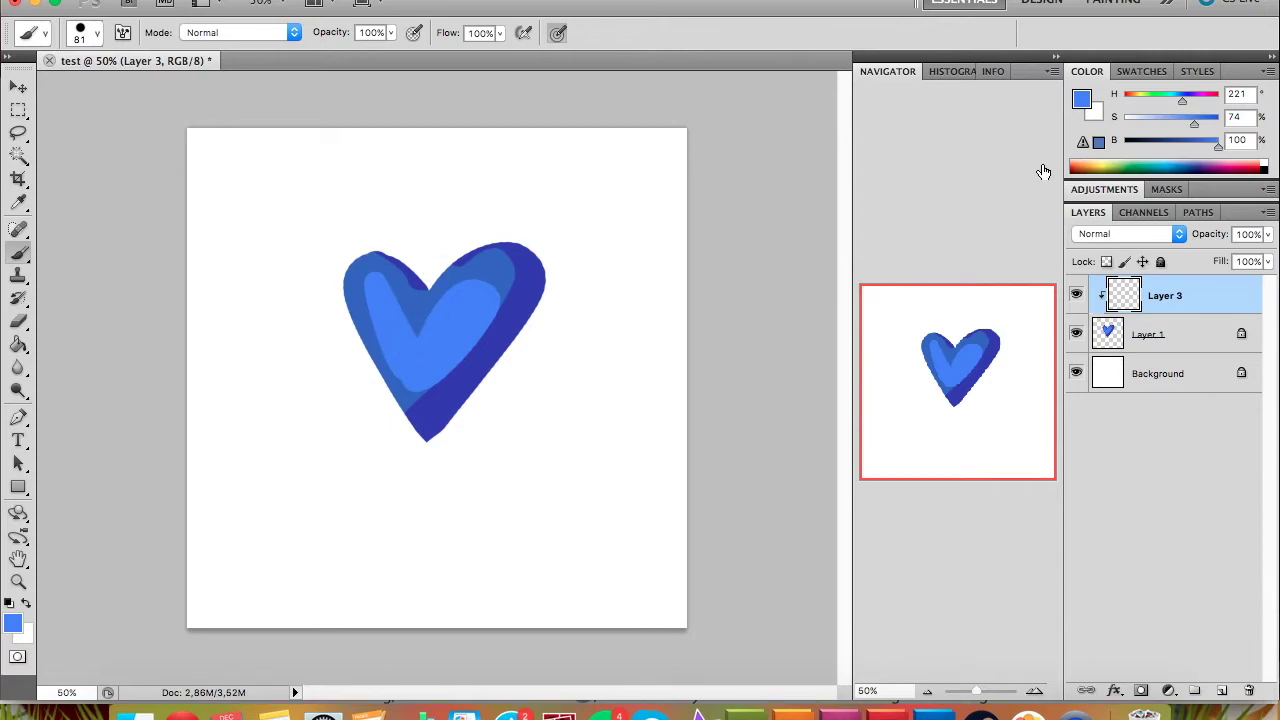
{"action": "left_click", "coordinate": [1197, 100]}
{"action": "left_click", "coordinate": [1177, 142]}
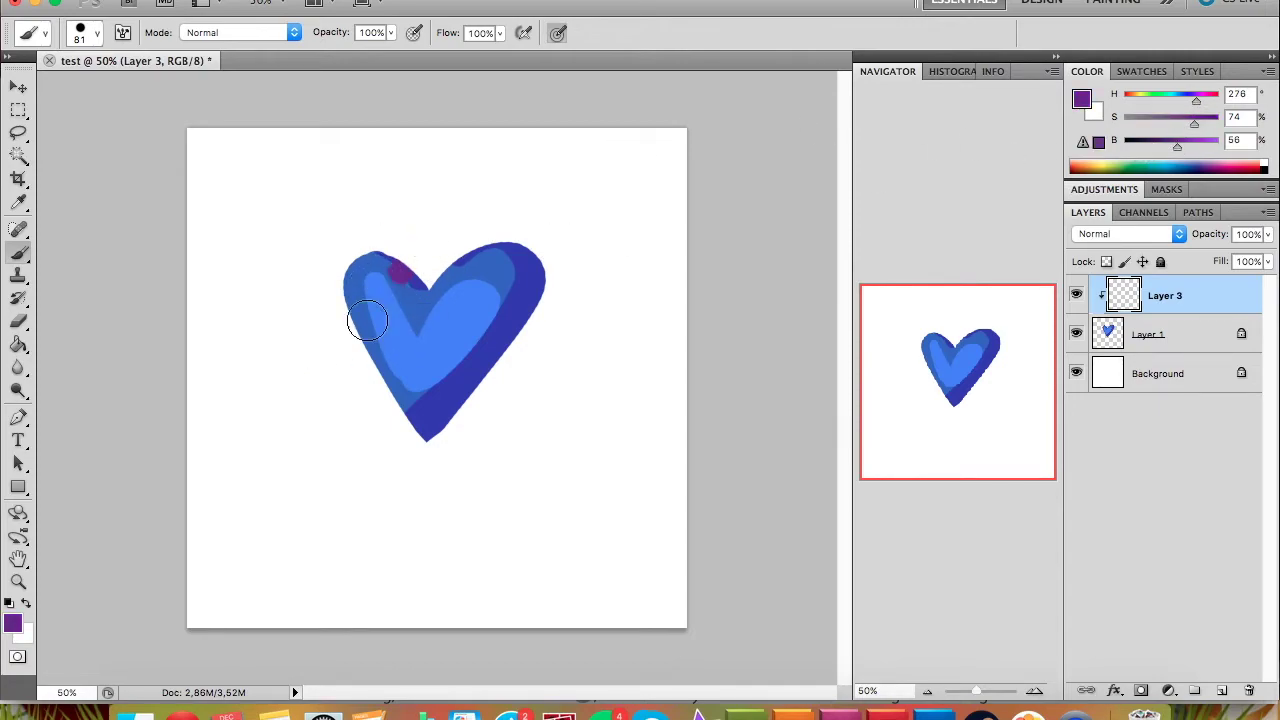
Paint three diagonal purple stripes across the heart on the clipped Layer 3
{"action": "left_click_drag", "start_coordinate": [398, 268], "coordinate": [356, 340]}
{"action": "left_click_drag", "start_coordinate": [459, 252], "coordinate": [395, 390]}
{"action": "left_click_drag", "start_coordinate": [505, 255], "coordinate": [430, 410]}
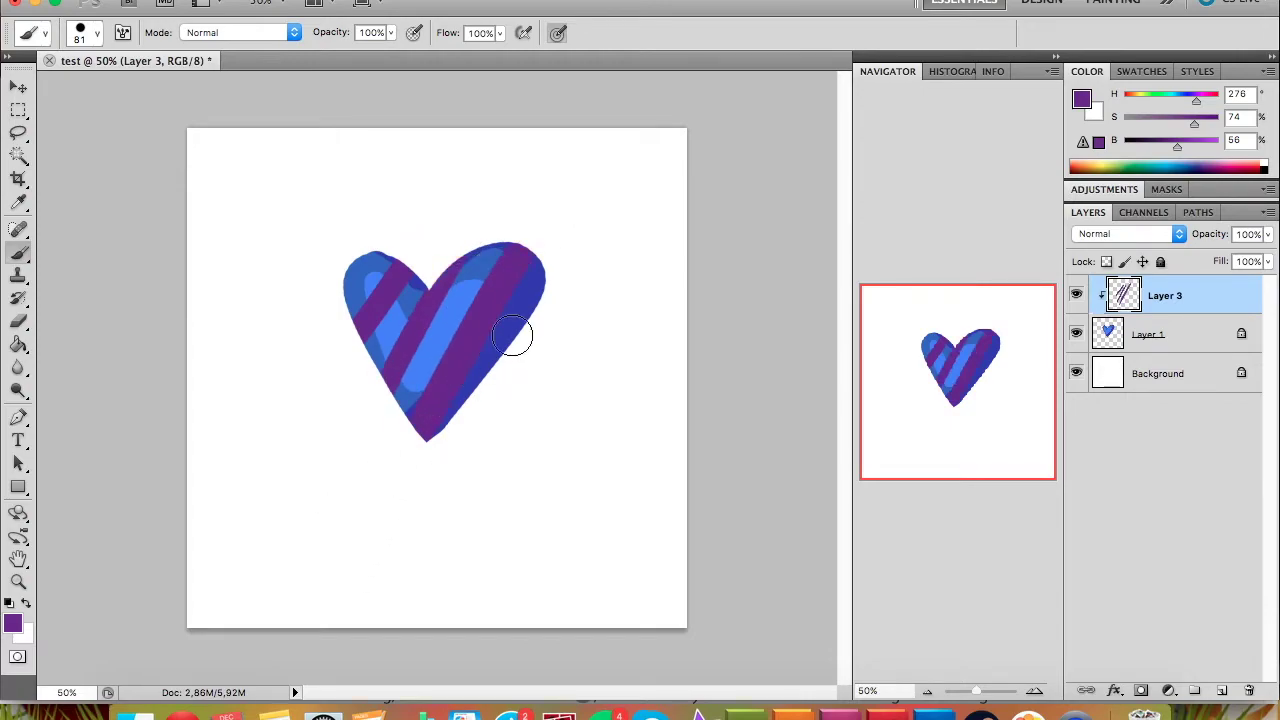
Set Layer 3's blending mode to Multiply and its opacity to 69%
{"action": "left_click", "coordinate": [1160, 231]}
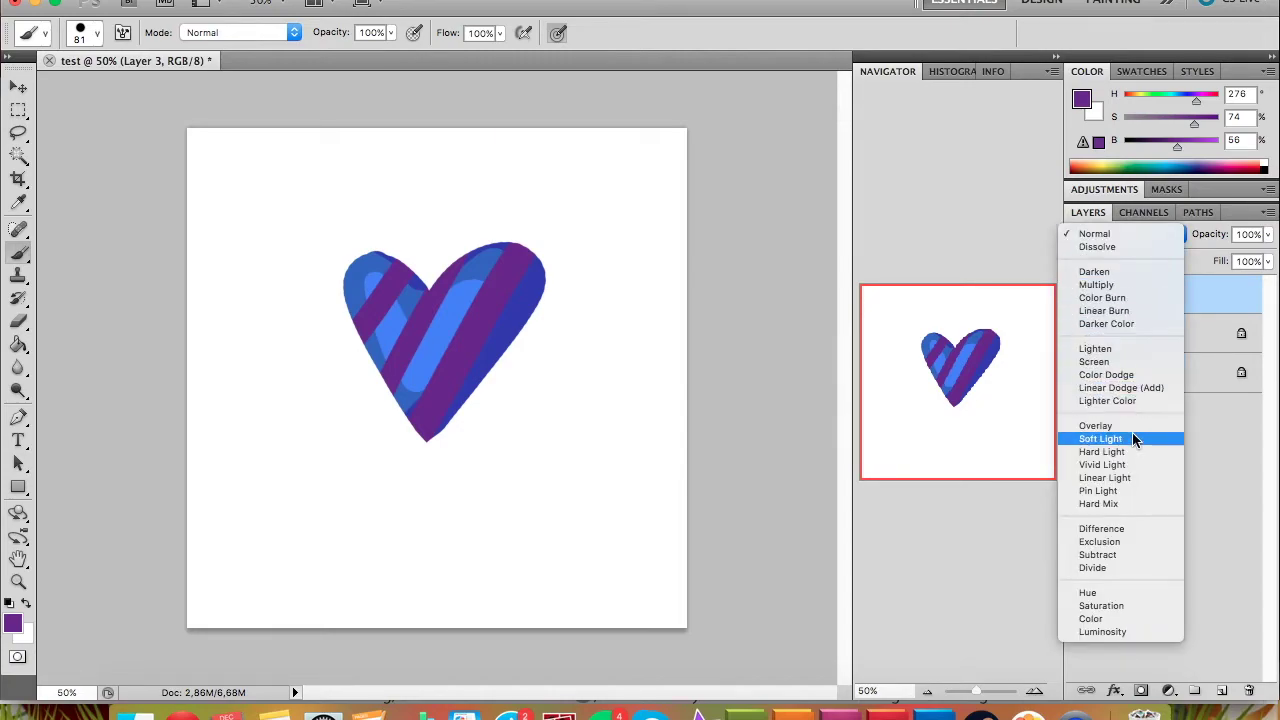
{"action": "left_click", "coordinate": [1128, 285]}
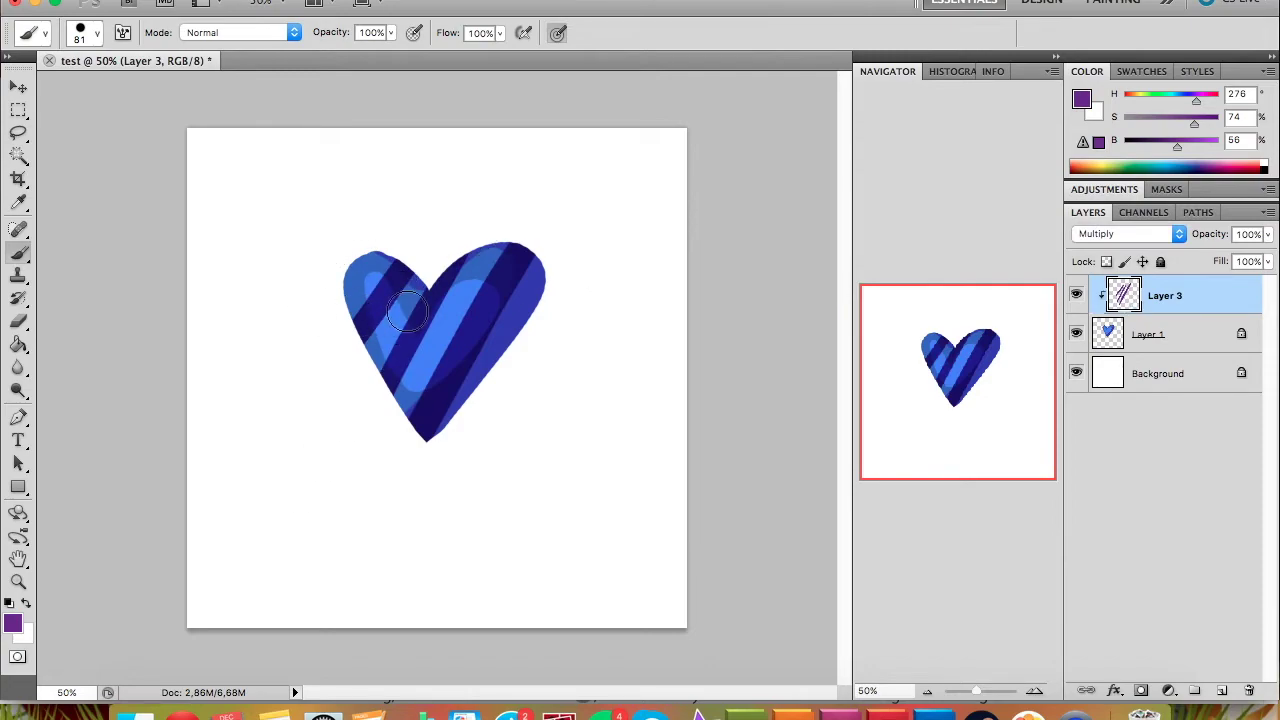
{"action": "left_click", "coordinate": [1267, 234]}
{"action": "left_click_drag", "start_coordinate": [1260, 259], "coordinate": [1231, 259]}
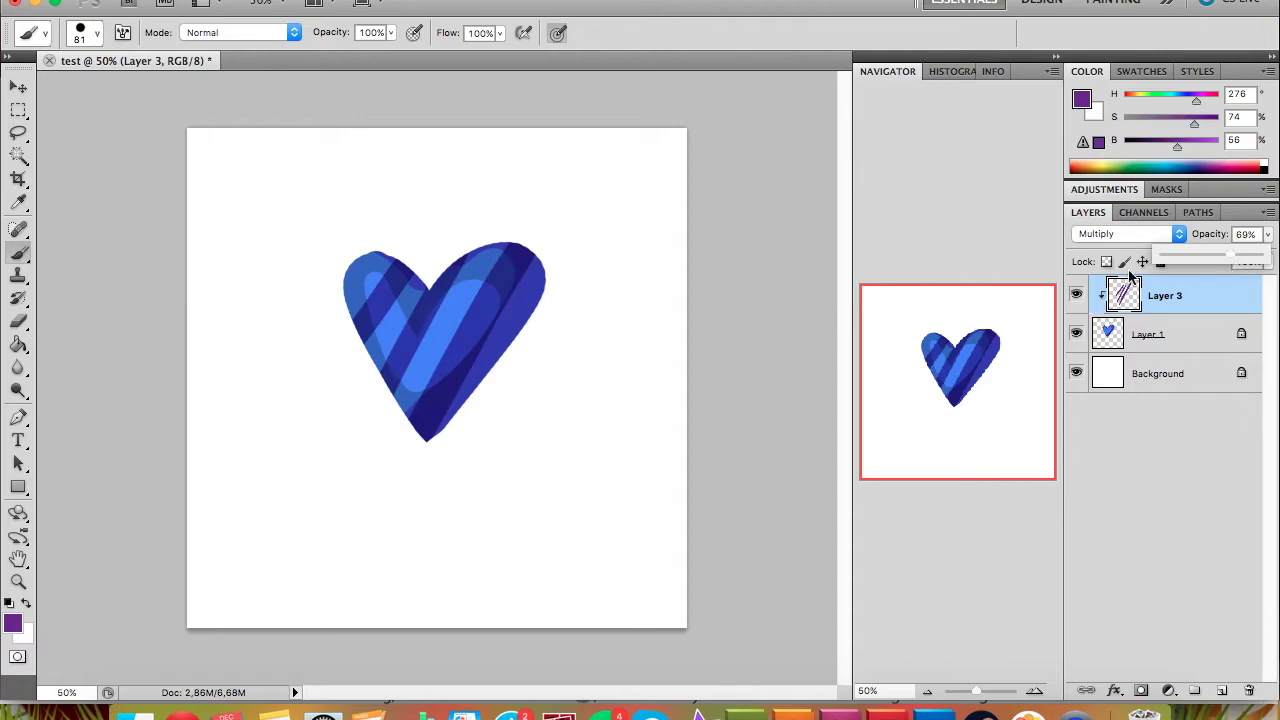
{"action": "left_click", "coordinate": [382, 318]}
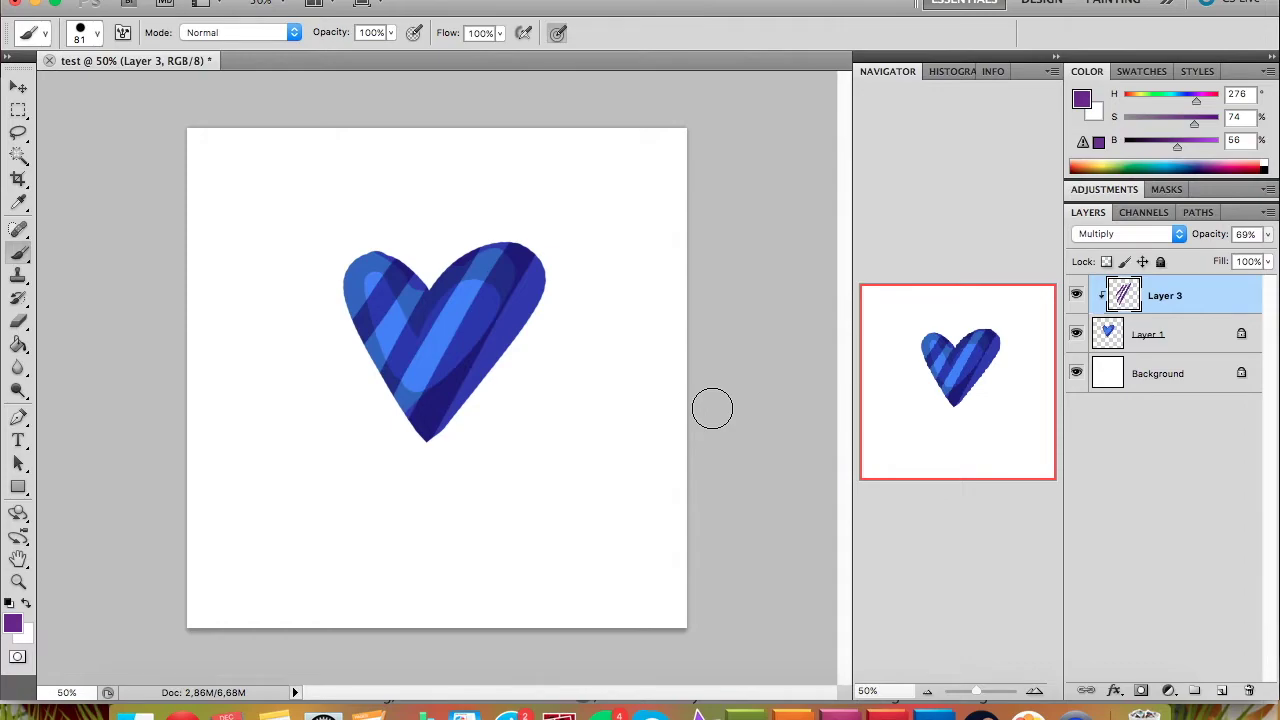
{"action": "key", "text": "super+u"}
{"action": "mouse_move", "coordinate": [893, 188]}
{"action": "left_mouse_down"}
{"action": "mouse_move", "coordinate": [832, 186]}
{"action": "mouse_move", "coordinate": [875, 186]}
{"action": "left_mouse_up"}
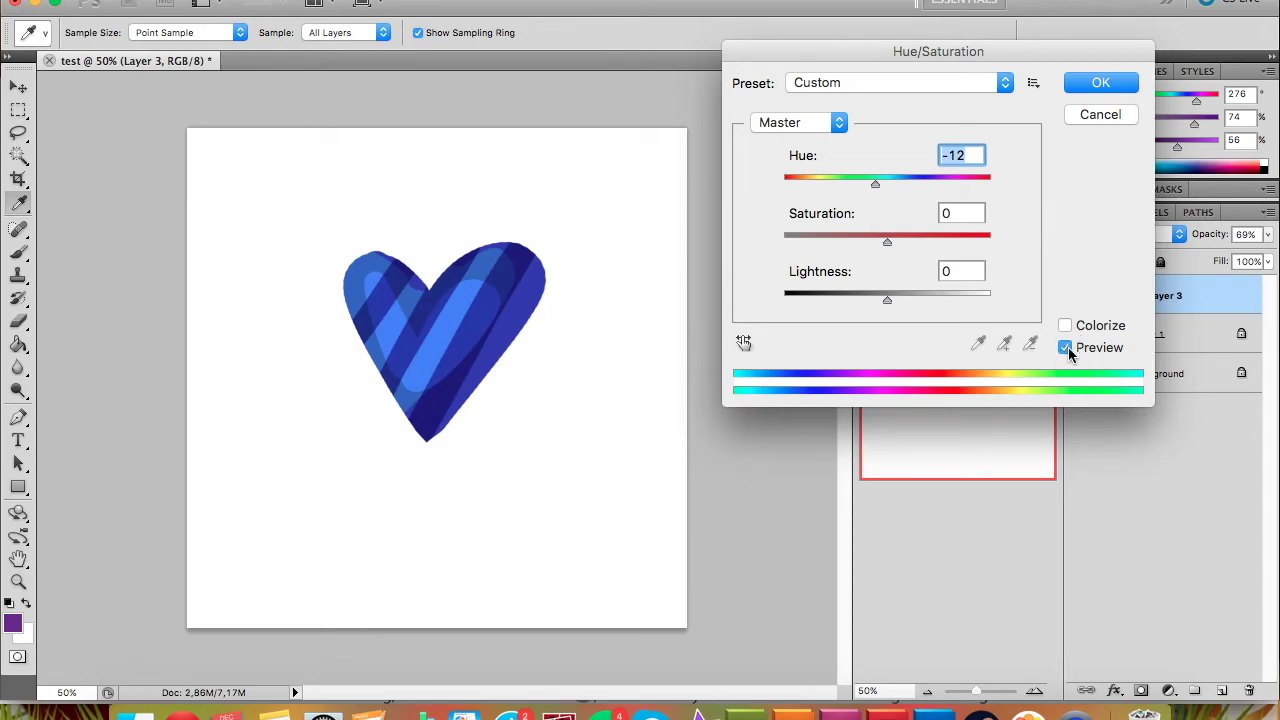
{"action": "left_click_drag", "start_coordinate": [876, 181], "coordinate": [948, 182]}
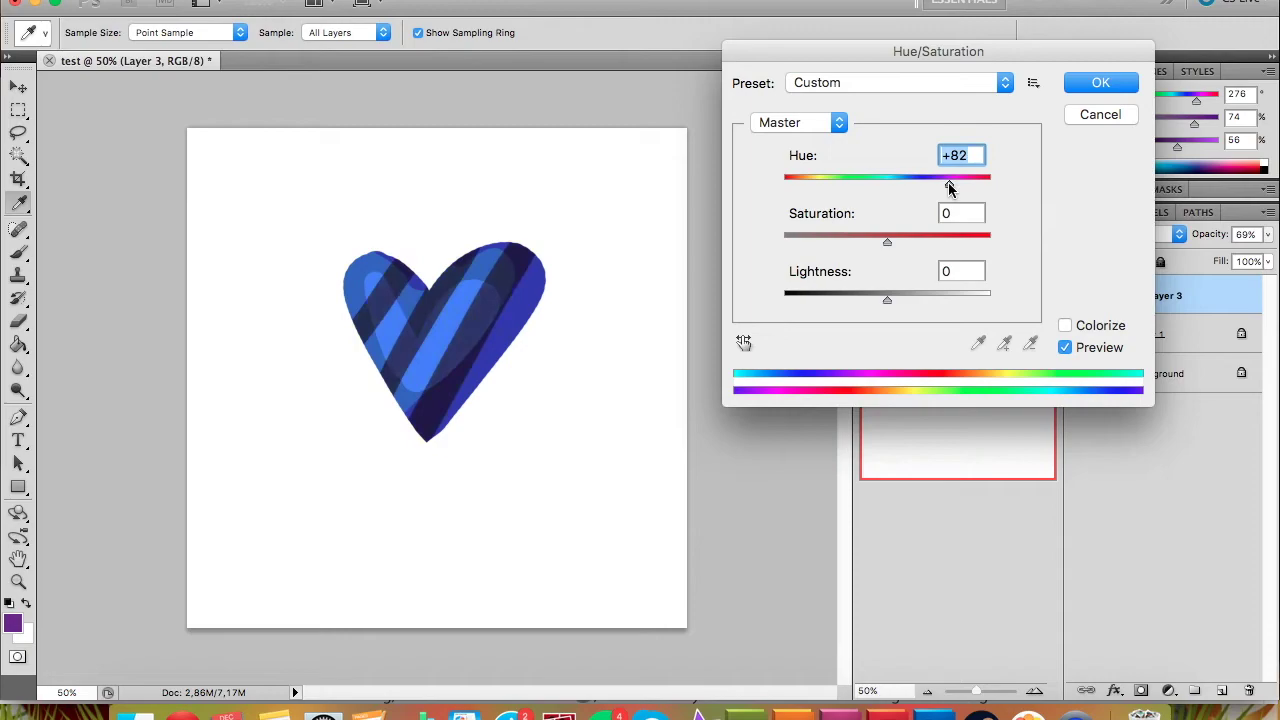
{"action": "left_click_drag", "start_coordinate": [891, 236], "coordinate": [995, 247]}
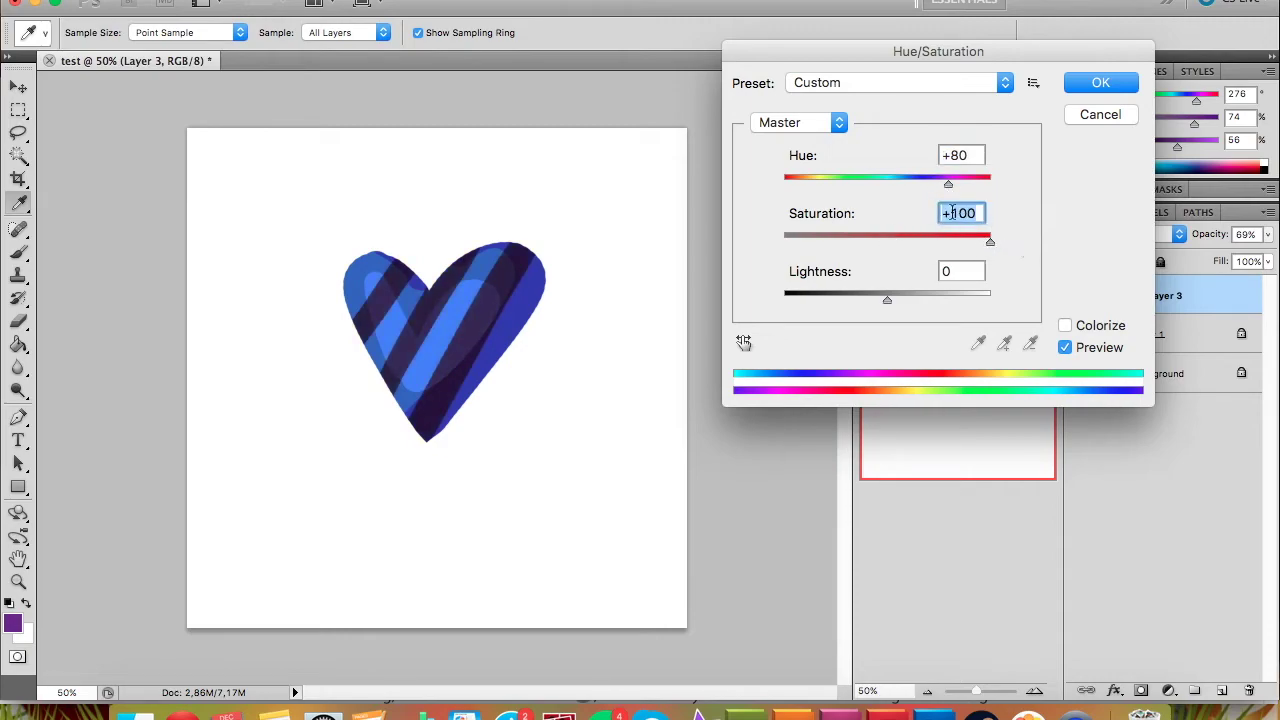
{"action": "left_click_drag", "start_coordinate": [946, 184], "coordinate": [807, 190]}
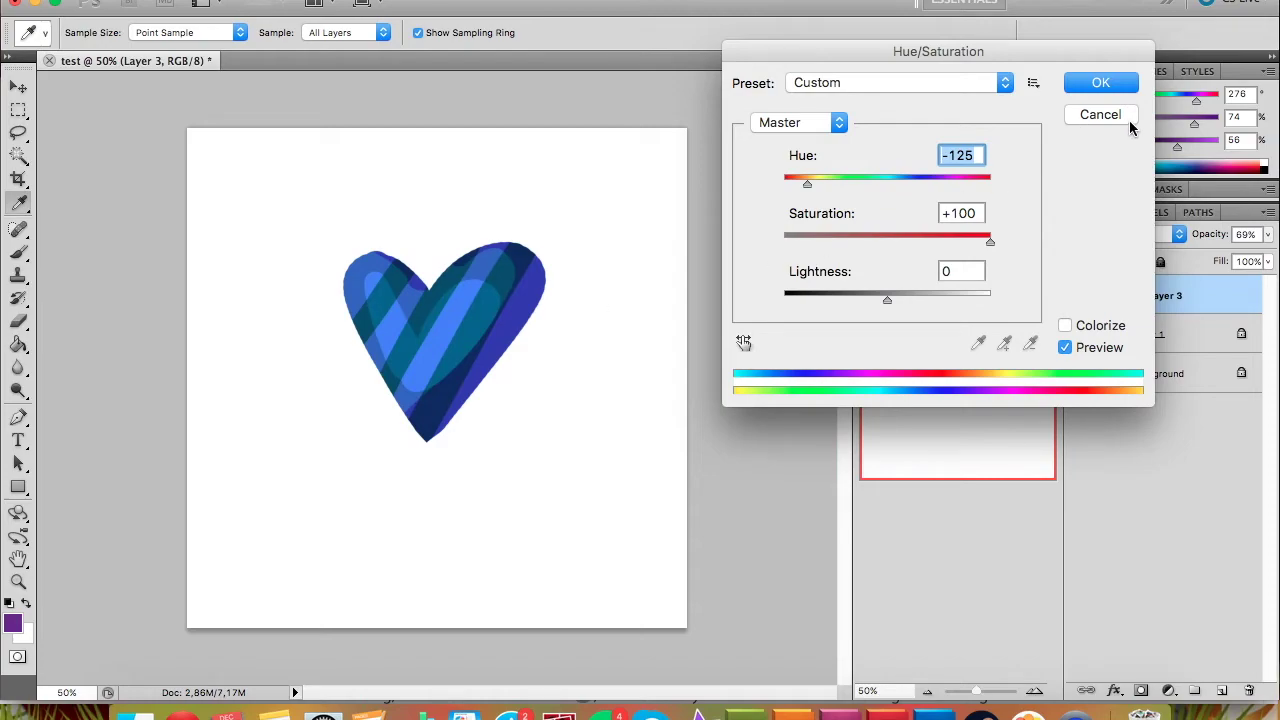
{"action": "left_click", "coordinate": [1100, 115]}
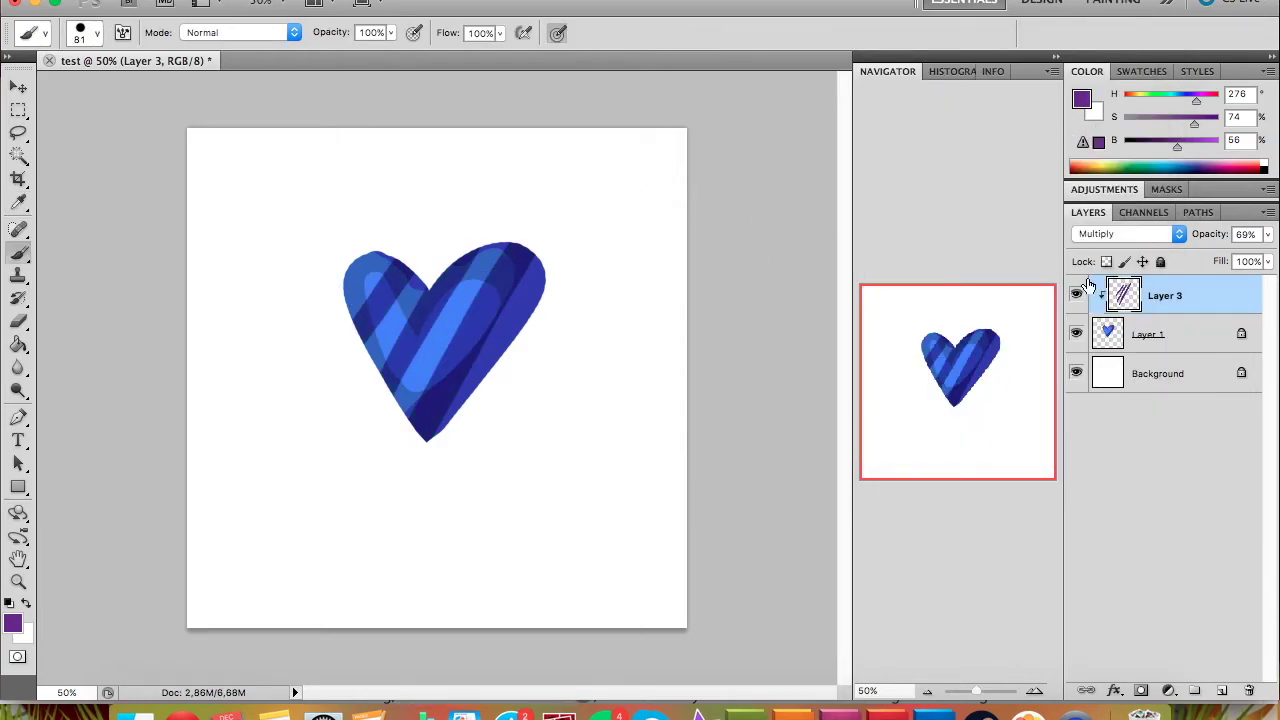
Hide Layer 3 and set up a Gaussian Blur with a 19.3-pixel radius on Layer 1
{"action": "left_click", "coordinate": [1077, 298]}
{"action": "left_click", "coordinate": [1153, 340]}
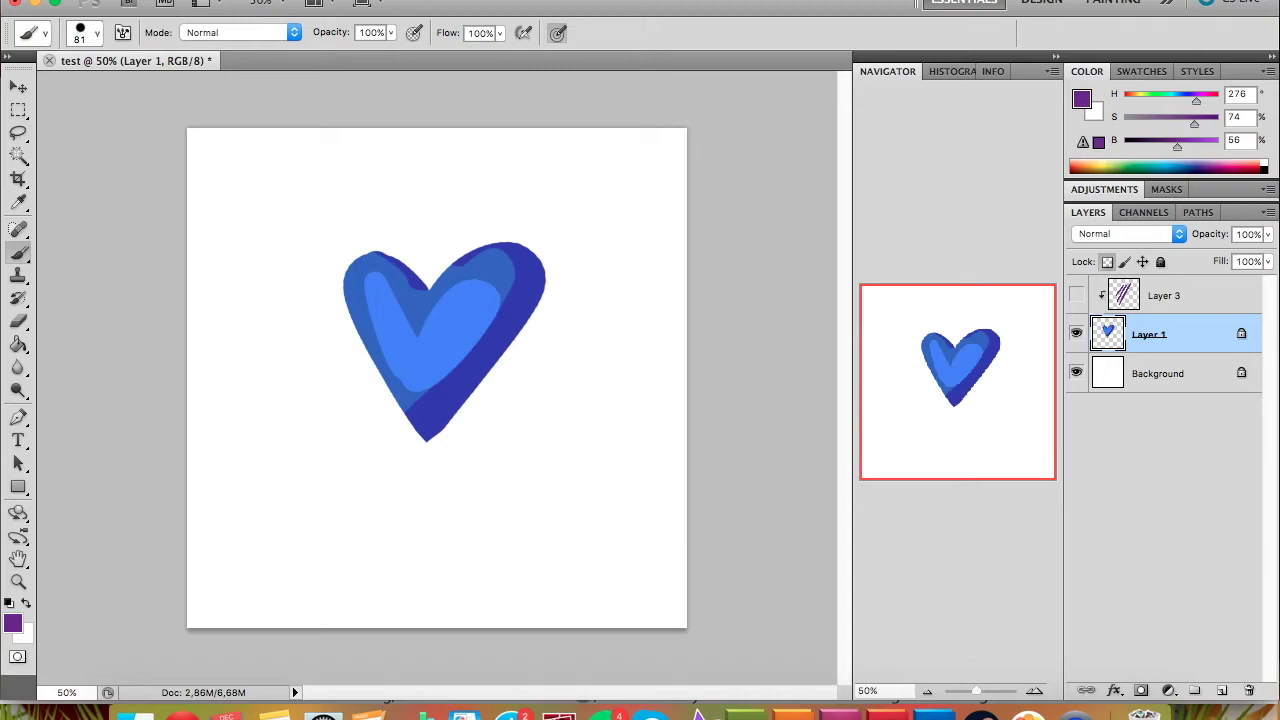
{"action": "left_click", "coordinate": [415, 0]}
{"action": "mouse_move", "coordinate": [459, 186]}
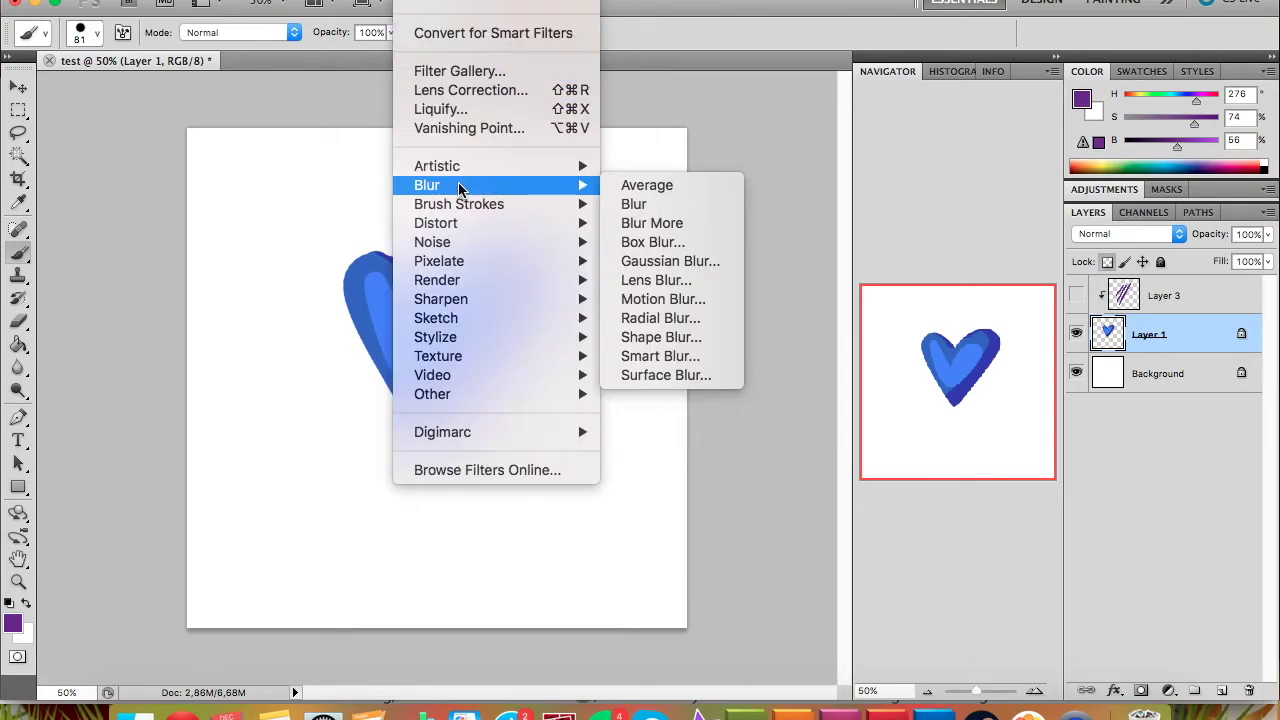
{"action": "left_click", "coordinate": [703, 264]}
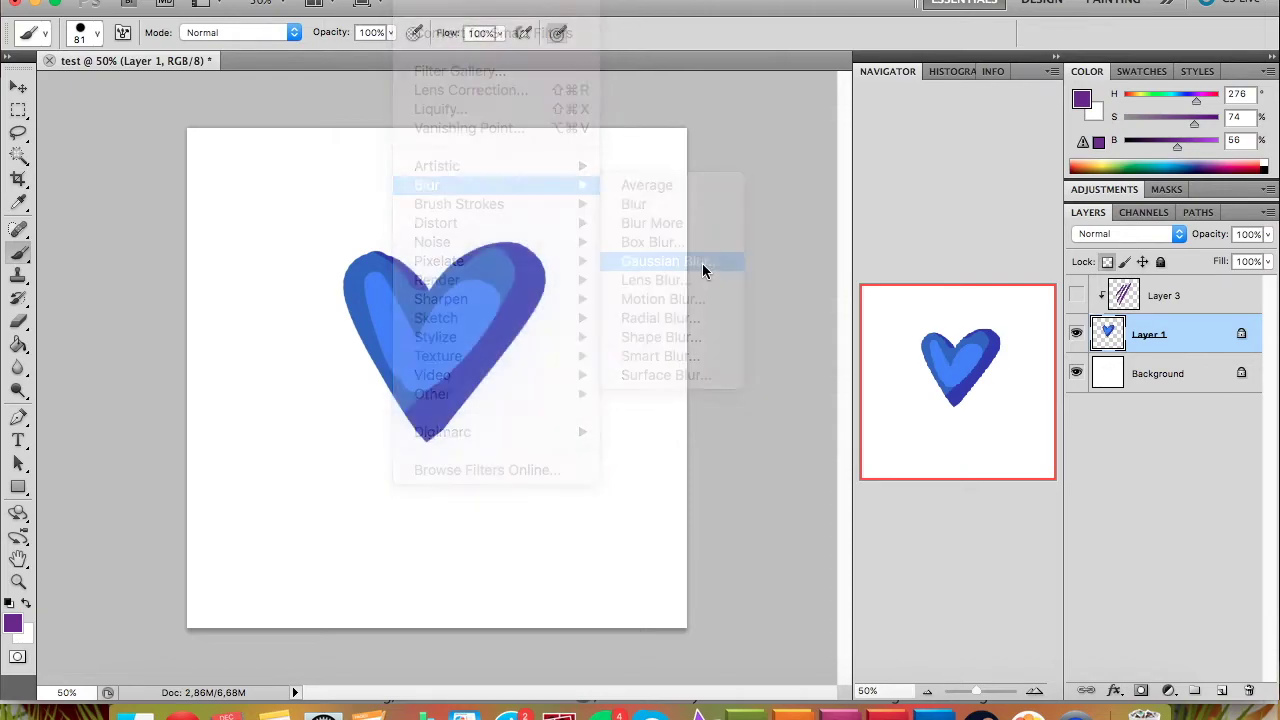
{"action": "left_click_drag", "start_coordinate": [636, 150], "coordinate": [906, 125]}
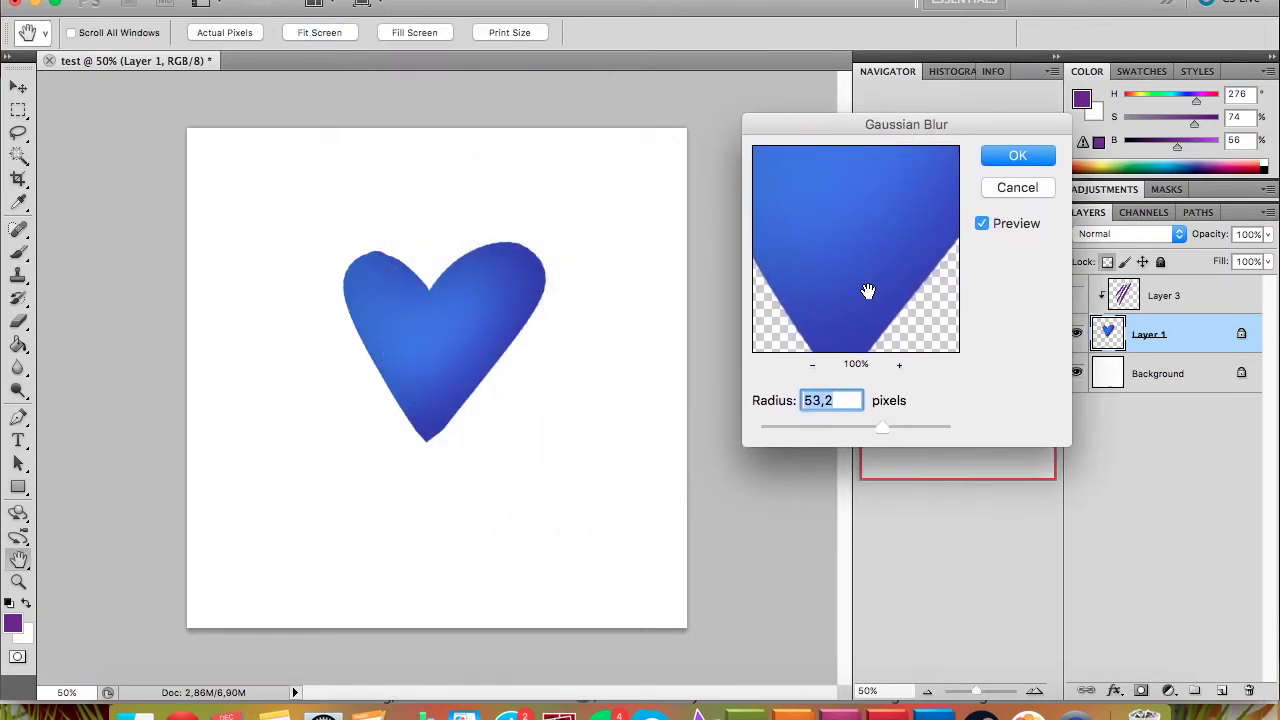
{"action": "mouse_move", "coordinate": [868, 432]}
{"action": "left_mouse_down"}
{"action": "mouse_move", "coordinate": [857, 423]}
{"action": "mouse_move", "coordinate": [874, 420]}
{"action": "mouse_move", "coordinate": [865, 432]}
{"action": "left_mouse_up"}
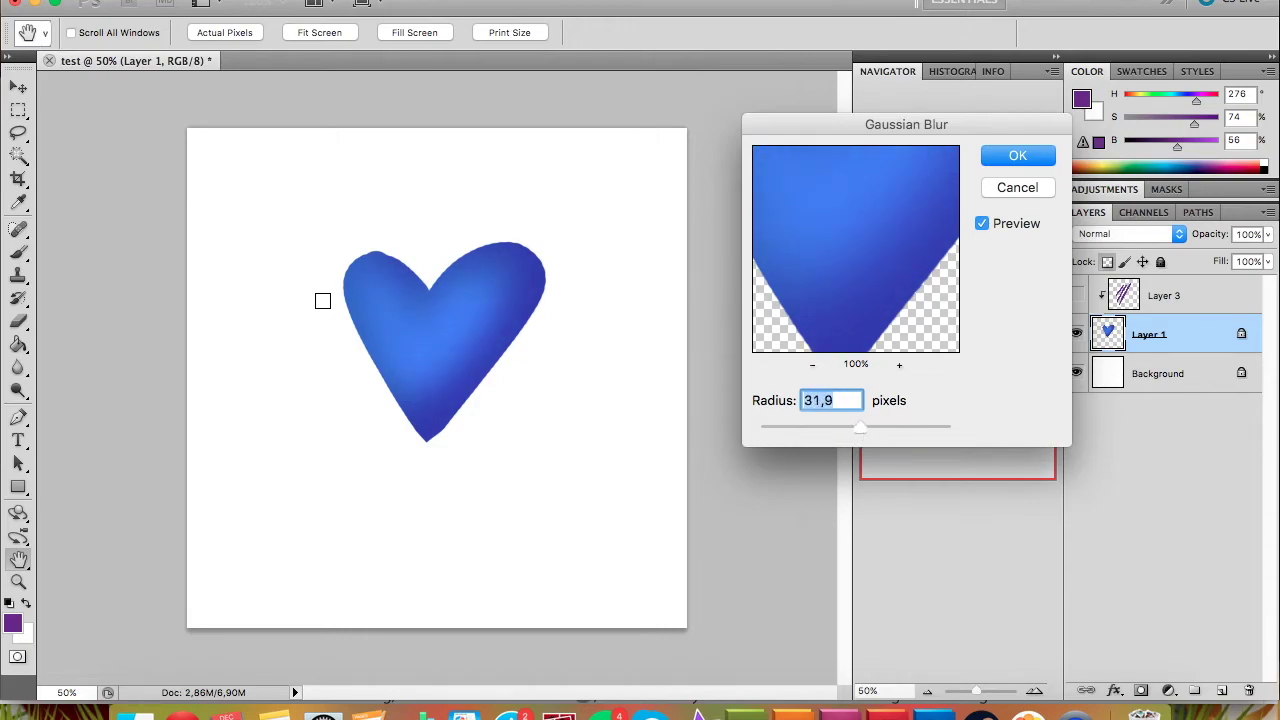
{"action": "left_click", "coordinate": [349, 319]}
{"action": "left_click_drag", "start_coordinate": [948, 245], "coordinate": [862, 383]}
{"action": "mouse_move", "coordinate": [856, 441]}
{"action": "left_mouse_down"}
{"action": "mouse_move", "coordinate": [797, 428]}
{"action": "mouse_move", "coordinate": [971, 412]}
{"action": "mouse_move", "coordinate": [932, 430]}
{"action": "mouse_move", "coordinate": [836, 436]}
{"action": "left_mouse_up"}
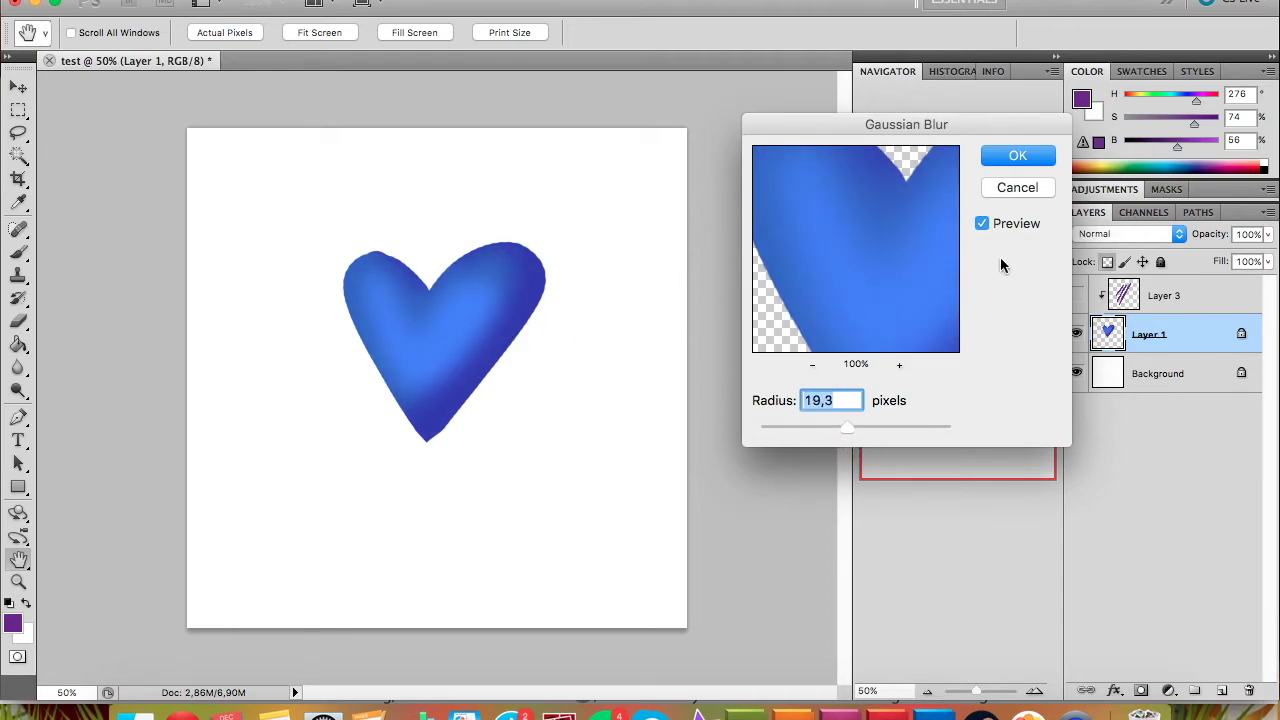
Compare the heart with and without the blur preview, and apply the Gaussian Blur to Layer 1
{"action": "left_click", "coordinate": [982, 226]}
{"action": "left_click", "coordinate": [983, 226]}
{"action": "left_click", "coordinate": [983, 226]}
{"action": "left_click", "coordinate": [982, 226]}
{"action": "left_click", "coordinate": [982, 226]}
{"action": "left_click", "coordinate": [981, 228]}
{"action": "left_click", "coordinate": [1034, 160]}
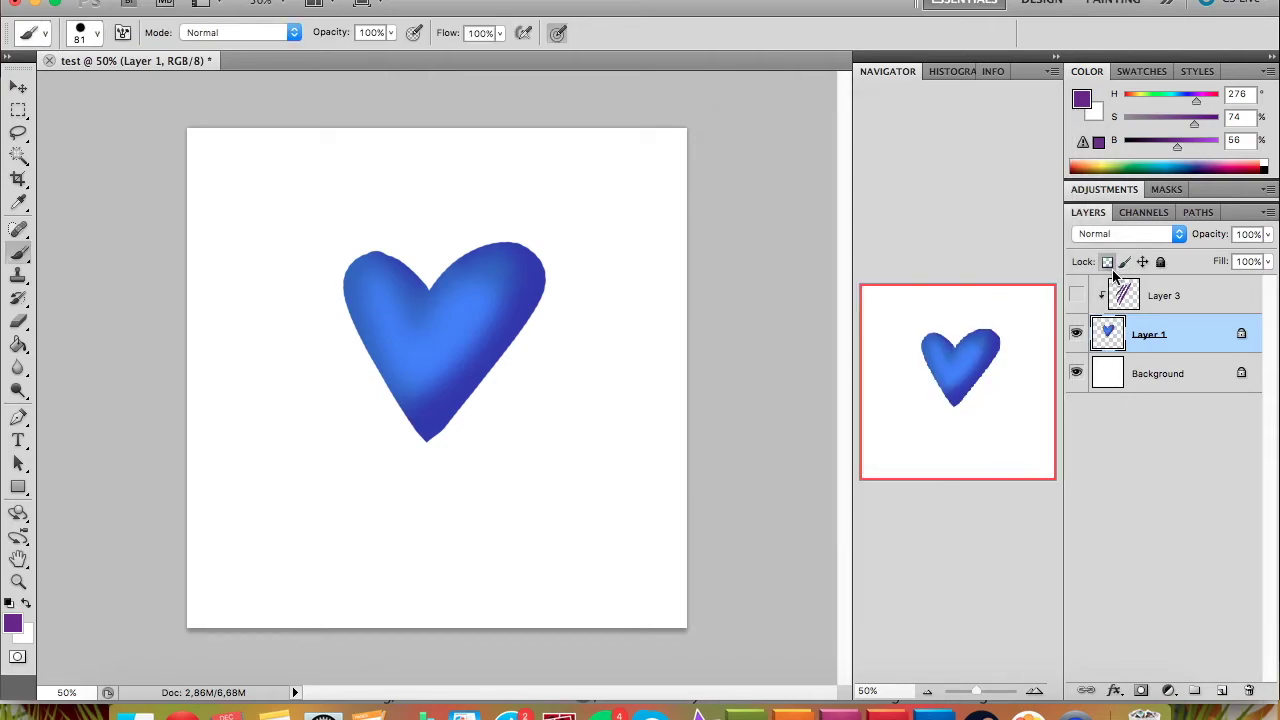
Unlock Layer 1's transparent pixels and hide the layer
{"action": "left_click", "coordinate": [1107, 262]}
{"action": "mouse_move", "coordinate": [643, 274]}
{"action": "left_mouse_down"}
{"action": "mouse_move", "coordinate": [607, 368]}
{"action": "mouse_move", "coordinate": [516, 412]}
{"action": "mouse_move", "coordinate": [513, 288]}
{"action": "mouse_move", "coordinate": [343, 418]}
{"action": "mouse_move", "coordinate": [276, 286]}
{"action": "mouse_move", "coordinate": [300, 171]}
{"action": "left_mouse_up"}
{"action": "key", "text": "super+z"}
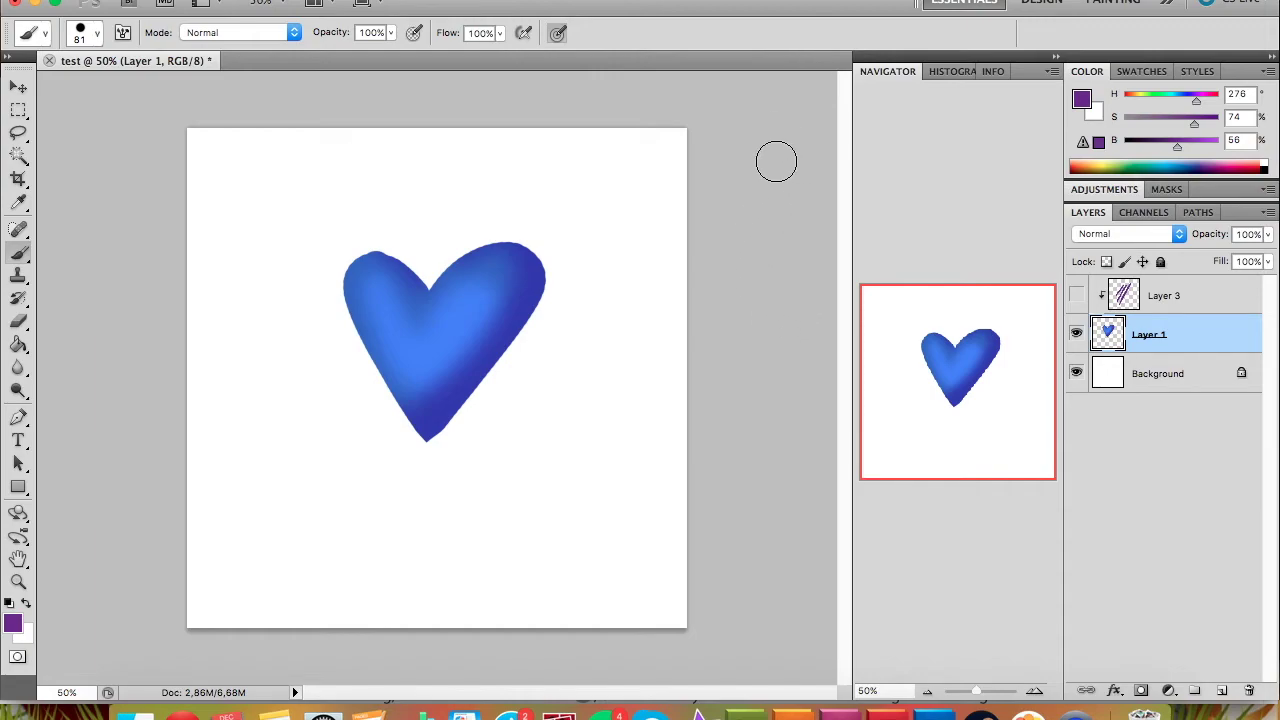
{"action": "left_click", "coordinate": [1077, 334]}
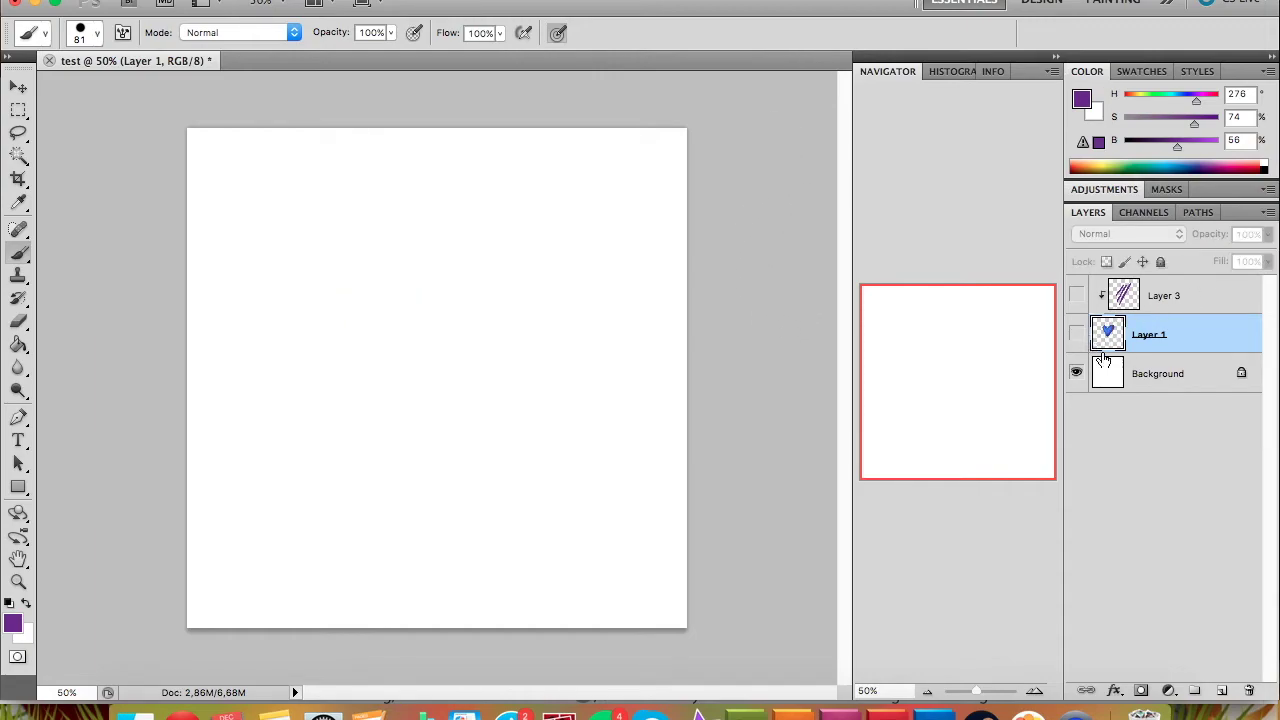
Add a new layer above Layer 1 and set the brush to 14 px with the default black
{"action": "left_click", "coordinate": [1222, 690]}
{"action": "right_click", "coordinate": [533, 250]}
{"action": "left_click_drag", "start_coordinate": [585, 274], "coordinate": [564, 274]}
{"action": "left_click", "coordinate": [8, 605]}
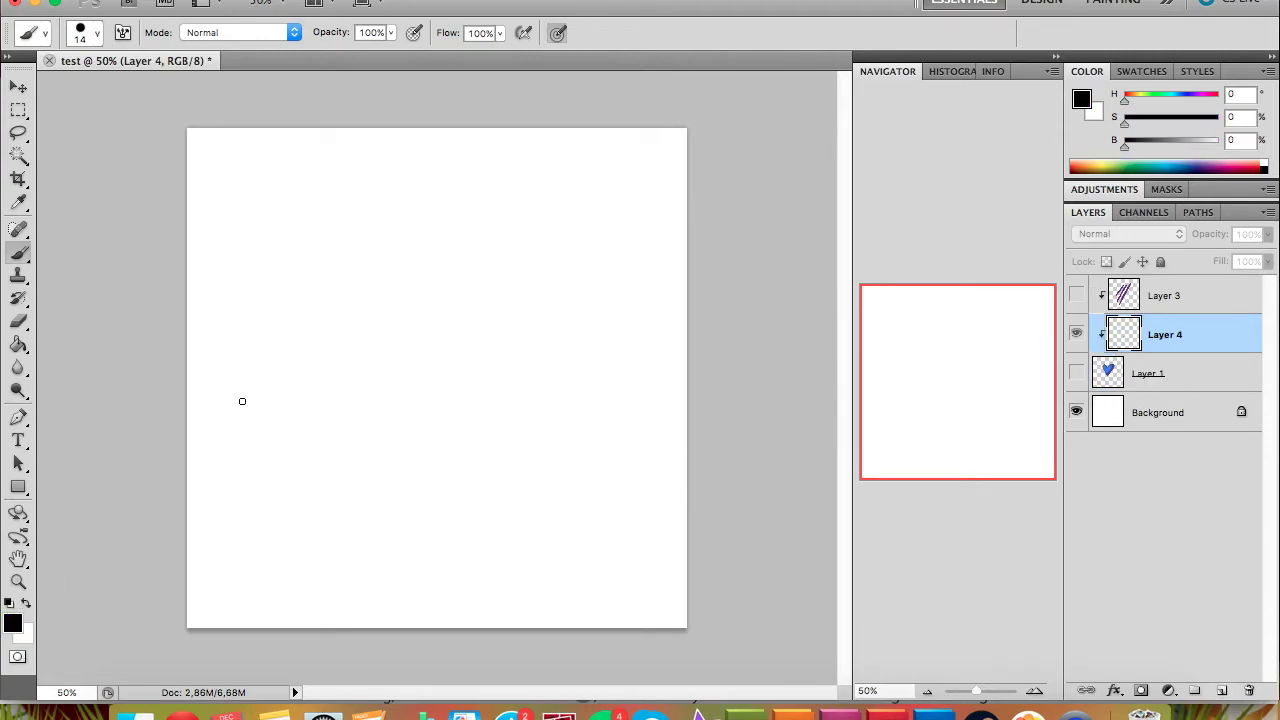
Add another empty layer directly above the Background
{"action": "left_click", "coordinate": [1158, 372]}
{"action": "left_click", "coordinate": [1168, 410]}
{"action": "left_click", "coordinate": [1222, 691]}
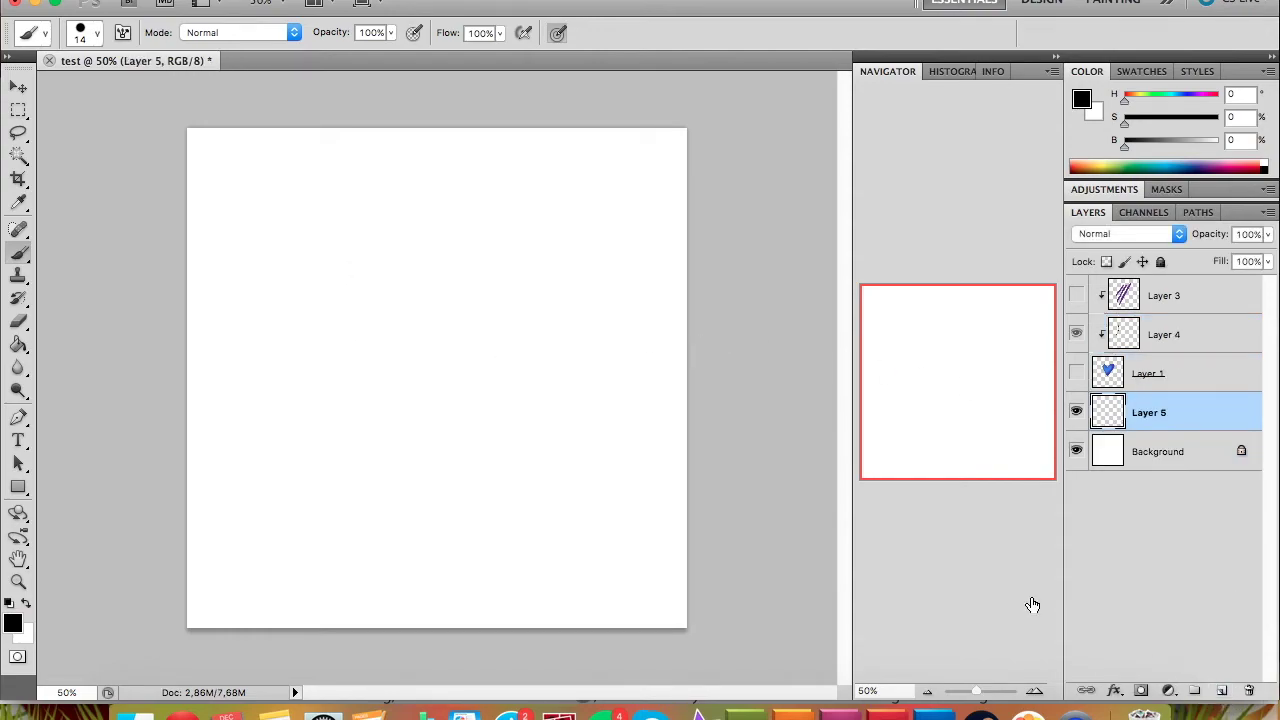
Sketch an animal head in profile on Layer 5 with black lines for the muzzle, eye, ear, forehead and neck fur
{"action": "mouse_move", "coordinate": [324, 240]}
{"action": "left_mouse_down"}
{"action": "mouse_move", "coordinate": [289, 450]}
{"action": "mouse_move", "coordinate": [428, 438]}
{"action": "mouse_move", "coordinate": [400, 459]}
{"action": "mouse_move", "coordinate": [502, 362]}
{"action": "left_mouse_up"}
{"action": "left_click_drag", "start_coordinate": [520, 193], "coordinate": [594, 240]}
{"action": "mouse_move", "coordinate": [545, 237]}
{"action": "left_mouse_down"}
{"action": "mouse_move", "coordinate": [574, 266]}
{"action": "mouse_move", "coordinate": [597, 370]}
{"action": "left_mouse_up"}
{"action": "left_click_drag", "start_coordinate": [570, 370], "coordinate": [494, 392]}
{"action": "left_click_drag", "start_coordinate": [540, 356], "coordinate": [440, 407]}
{"action": "left_click_drag", "start_coordinate": [294, 449], "coordinate": [396, 458]}
{"action": "left_click_drag", "start_coordinate": [456, 350], "coordinate": [395, 455]}
{"action": "mouse_move", "coordinate": [376, 310]}
{"action": "left_mouse_down"}
{"action": "mouse_move", "coordinate": [466, 228]}
{"action": "mouse_move", "coordinate": [424, 277]}
{"action": "mouse_move", "coordinate": [402, 280]}
{"action": "mouse_move", "coordinate": [440, 248]}
{"action": "left_mouse_up"}
{"action": "left_click_drag", "start_coordinate": [392, 286], "coordinate": [346, 340]}
{"action": "left_click_drag", "start_coordinate": [362, 252], "coordinate": [392, 191]}
{"action": "left_click_drag", "start_coordinate": [615, 130], "coordinate": [623, 254]}
{"action": "left_click_drag", "start_coordinate": [325, 238], "coordinate": [414, 146]}
{"action": "left_click_drag", "start_coordinate": [340, 215], "coordinate": [350, 188]}
{"action": "left_click_drag", "start_coordinate": [345, 192], "coordinate": [436, 128]}
{"action": "left_click_drag", "start_coordinate": [466, 408], "coordinate": [520, 590]}
{"action": "left_click_drag", "start_coordinate": [656, 172], "coordinate": [686, 207]}
Add a new layer between the Background and the sketch layer and enlarge the brush to 152 px
{"action": "left_click", "coordinate": [1172, 454]}
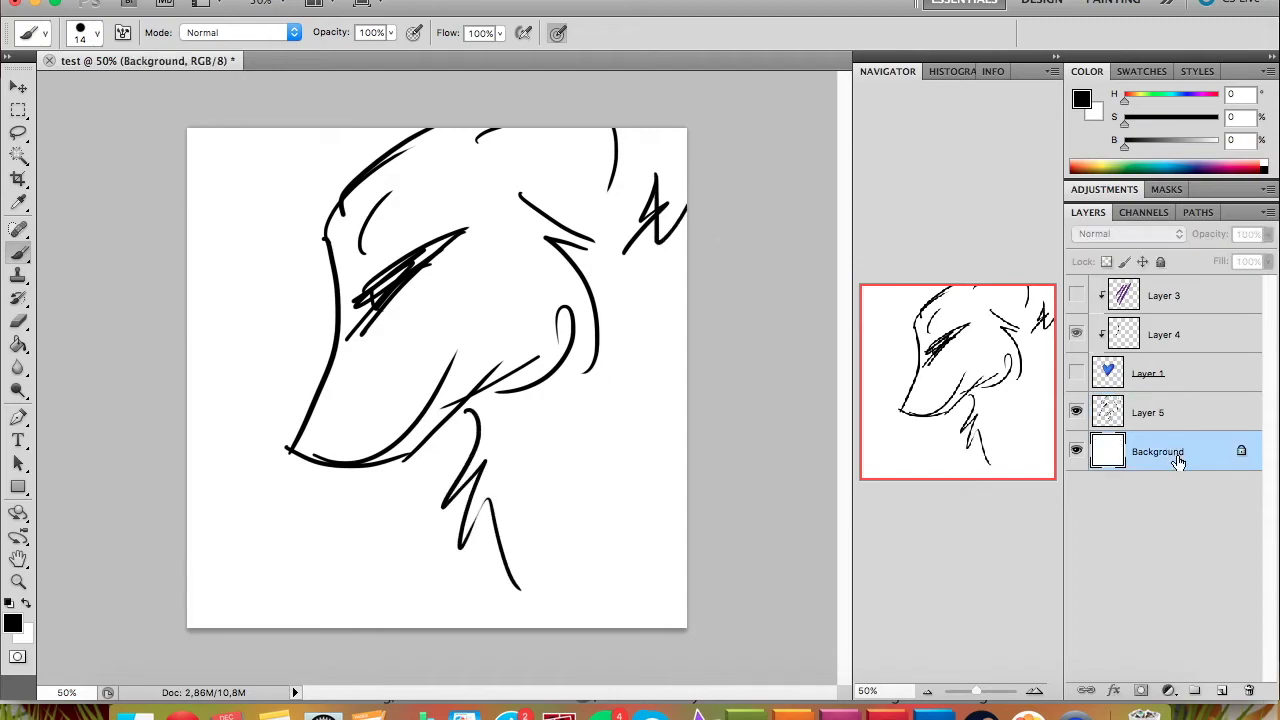
{"action": "left_click", "coordinate": [1222, 691]}
{"action": "right_click", "coordinate": [493, 246]}
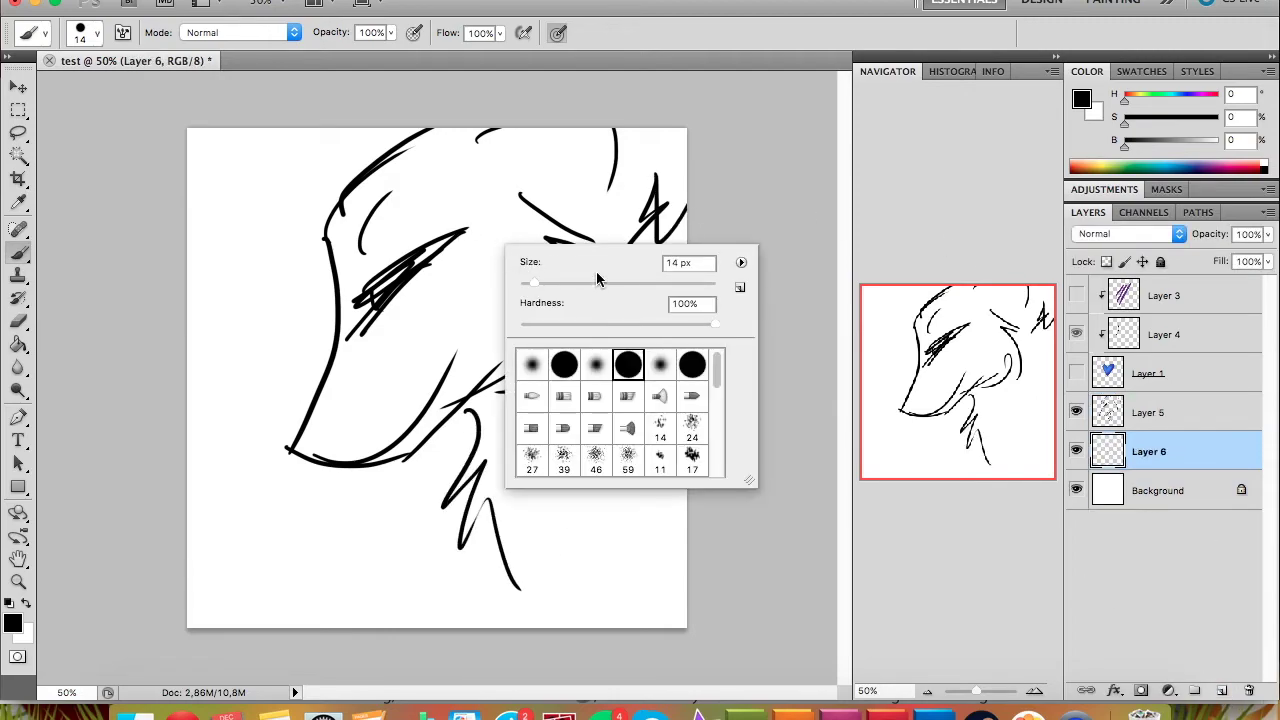
{"action": "left_click", "coordinate": [643, 283]}
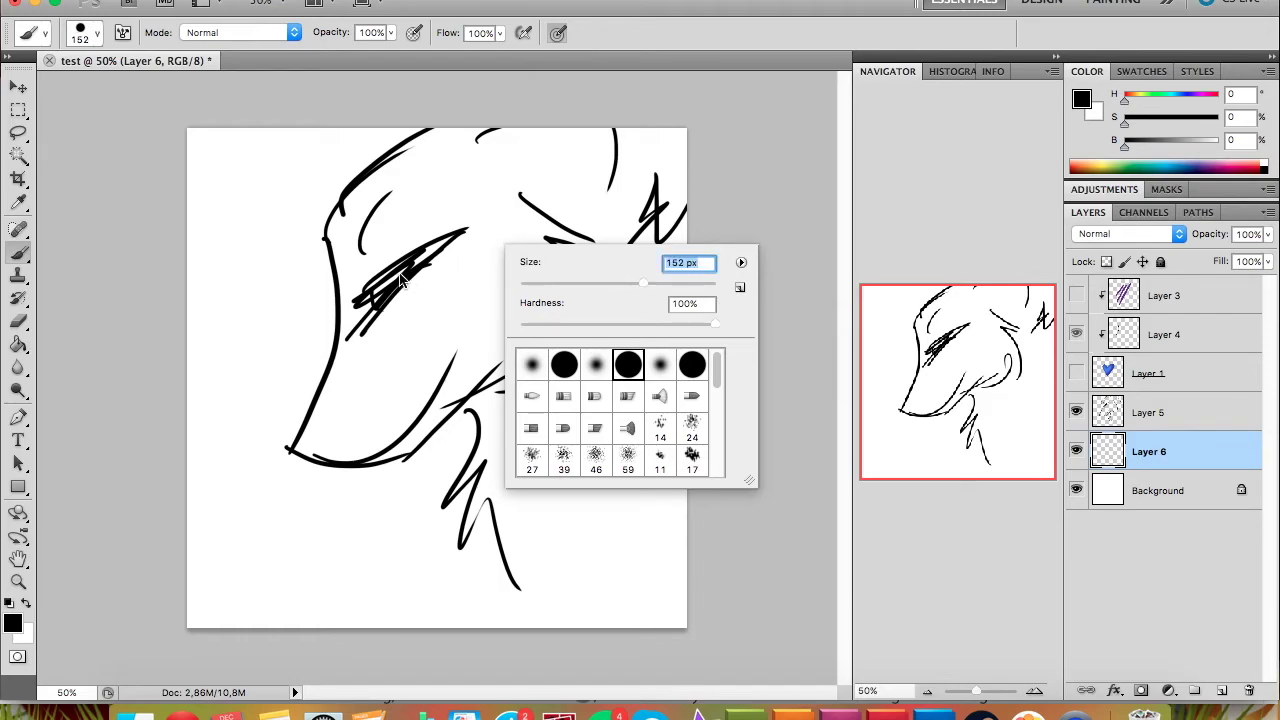
Set the brush color to dark teal (hue 180, saturation 27%, brightness 38%) and fill in the head and neck on Layer 6
{"action": "left_click", "coordinate": [1164, 91]}
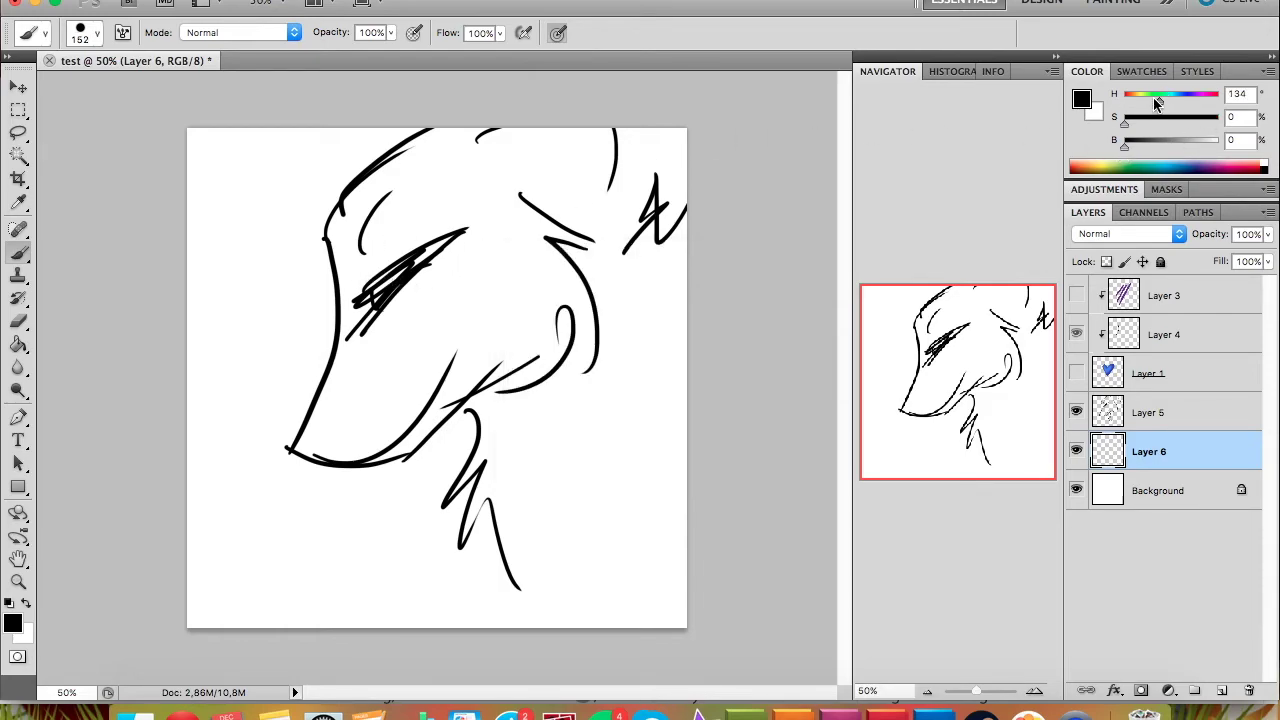
{"action": "left_click_drag", "start_coordinate": [1156, 96], "coordinate": [1156, 96]}
{"action": "left_click_drag", "start_coordinate": [1150, 140], "coordinate": [1200, 140]}
{"action": "mouse_move", "coordinate": [1124, 117]}
{"action": "left_mouse_down"}
{"action": "mouse_move", "coordinate": [1187, 117]}
{"action": "mouse_move", "coordinate": [1160, 143]}
{"action": "mouse_move", "coordinate": [1149, 122]}
{"action": "mouse_move", "coordinate": [1173, 110]}
{"action": "left_mouse_up"}
{"action": "mouse_move", "coordinate": [470, 215]}
{"action": "left_mouse_down"}
{"action": "mouse_move", "coordinate": [340, 428]}
{"action": "mouse_move", "coordinate": [560, 262]}
{"action": "mouse_move", "coordinate": [614, 392]}
{"action": "mouse_move", "coordinate": [650, 285]}
{"action": "mouse_move", "coordinate": [529, 137]}
{"action": "mouse_move", "coordinate": [415, 185]}
{"action": "mouse_move", "coordinate": [378, 255]}
{"action": "mouse_move", "coordinate": [600, 165]}
{"action": "mouse_move", "coordinate": [650, 215]}
{"action": "left_mouse_up"}
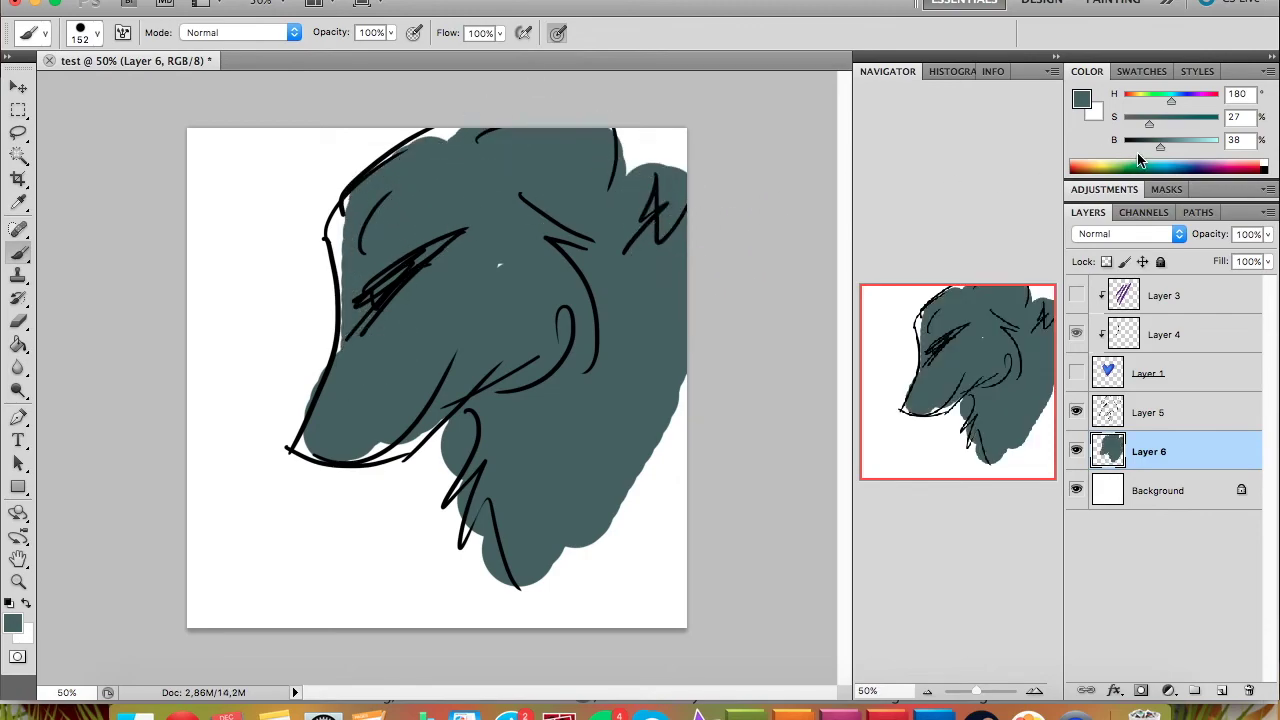
Set the color to dark blue (hue 222, saturation 33%, brightness 34%) and paint shading on the forehead, jaw and back of the neck
{"action": "left_click", "coordinate": [1175, 117]}
{"action": "mouse_move", "coordinate": [651, 291]}
{"action": "left_mouse_down"}
{"action": "mouse_move", "coordinate": [606, 268]}
{"action": "mouse_move", "coordinate": [560, 181]}
{"action": "mouse_move", "coordinate": [562, 379]}
{"action": "mouse_move", "coordinate": [504, 349]}
{"action": "mouse_move", "coordinate": [370, 460]}
{"action": "left_mouse_up"}
{"action": "mouse_move", "coordinate": [554, 206]}
{"action": "left_mouse_down"}
{"action": "mouse_move", "coordinate": [486, 157]}
{"action": "mouse_move", "coordinate": [524, 234]}
{"action": "mouse_move", "coordinate": [434, 180]}
{"action": "mouse_move", "coordinate": [543, 234]}
{"action": "mouse_move", "coordinate": [634, 391]}
{"action": "mouse_move", "coordinate": [674, 352]}
{"action": "mouse_move", "coordinate": [643, 523]}
{"action": "mouse_move", "coordinate": [612, 565]}
{"action": "left_mouse_up"}
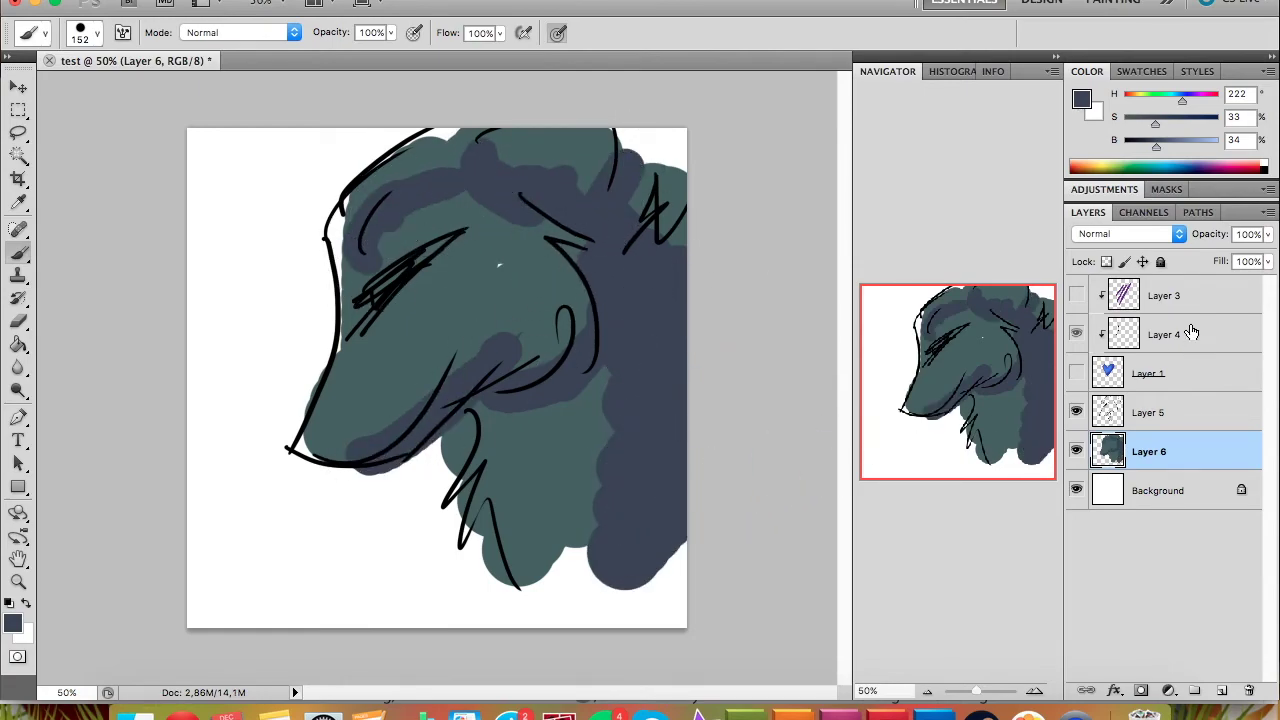
Lock Layer 5's transparent pixels and repaint its lines with the sampled shading blue darkened to 20% brightness
{"action": "left_click", "coordinate": [1152, 420]}
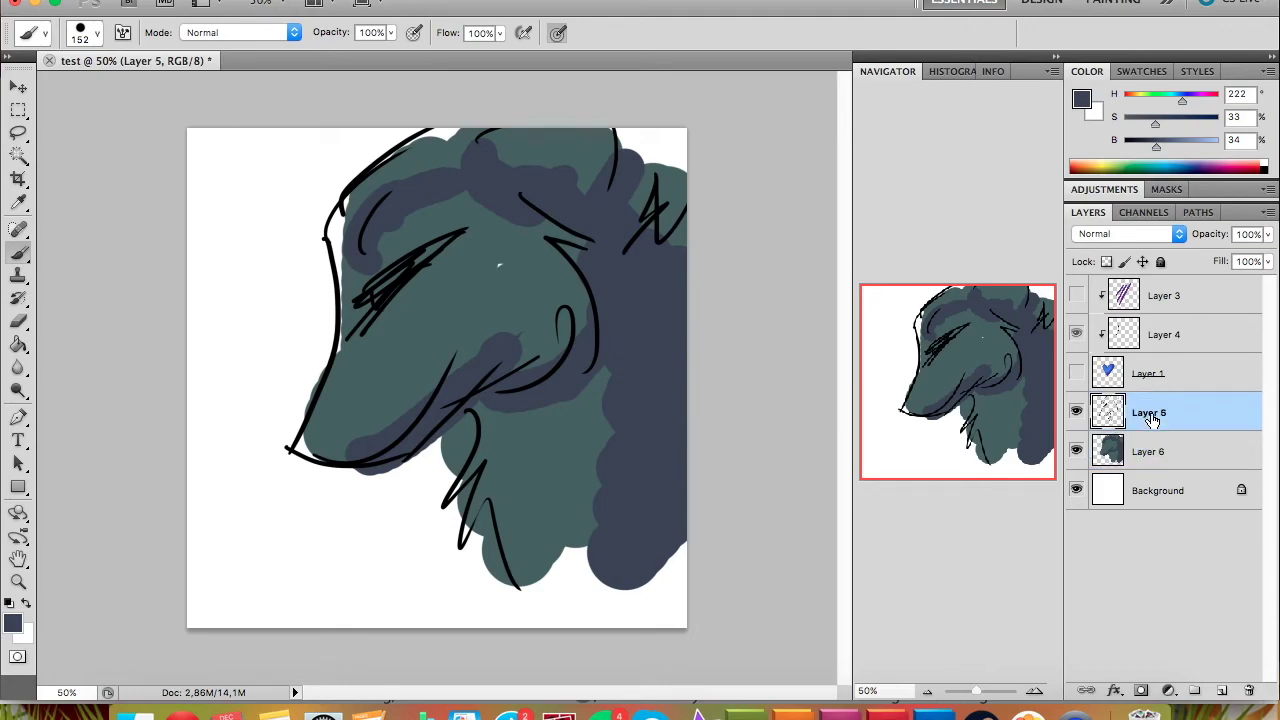
{"action": "left_click", "coordinate": [1107, 262]}
{"action": "left_click", "coordinate": [19, 203]}
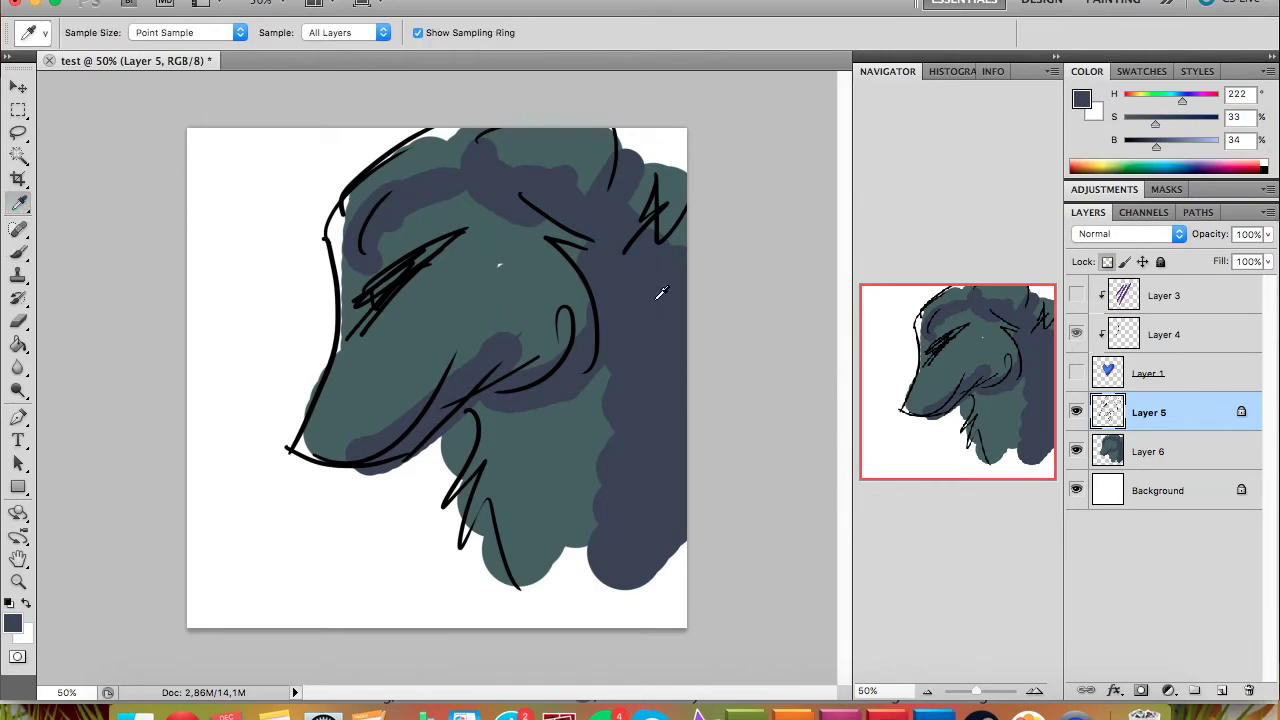
{"action": "left_click", "coordinate": [641, 287]}
{"action": "left_click", "coordinate": [20, 251]}
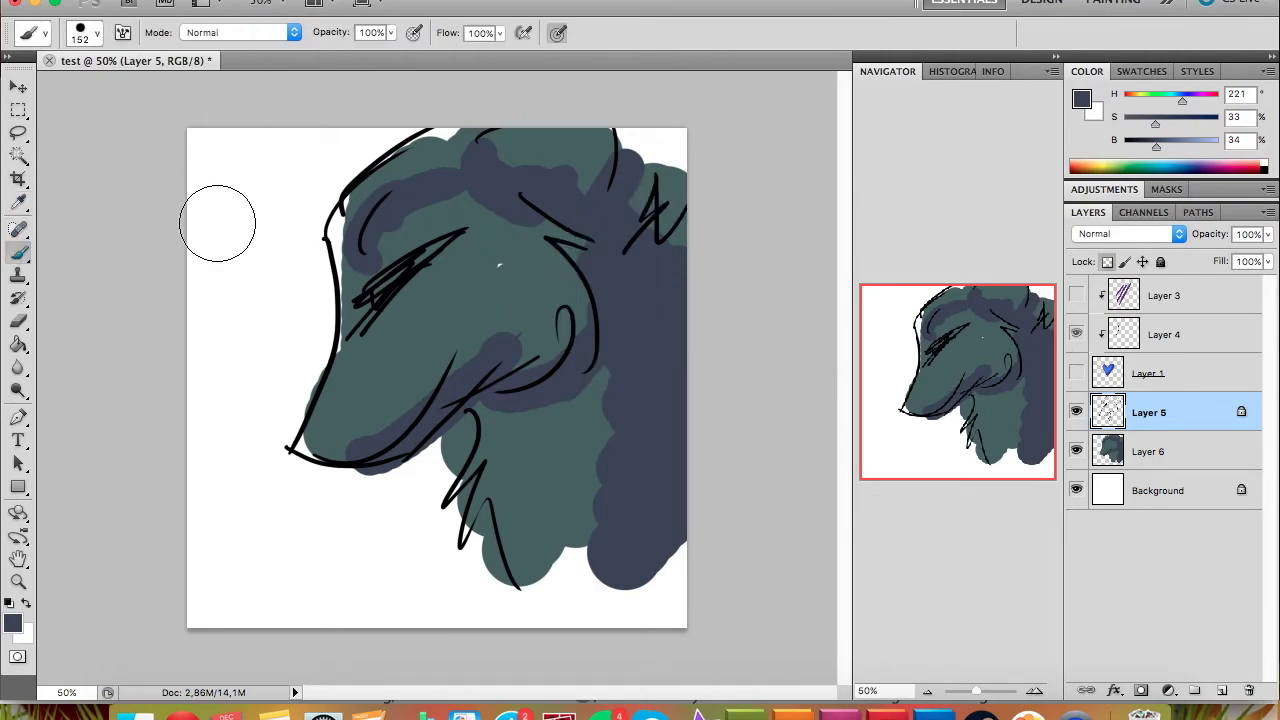
{"action": "left_click_drag", "start_coordinate": [1151, 149], "coordinate": [1147, 150]}
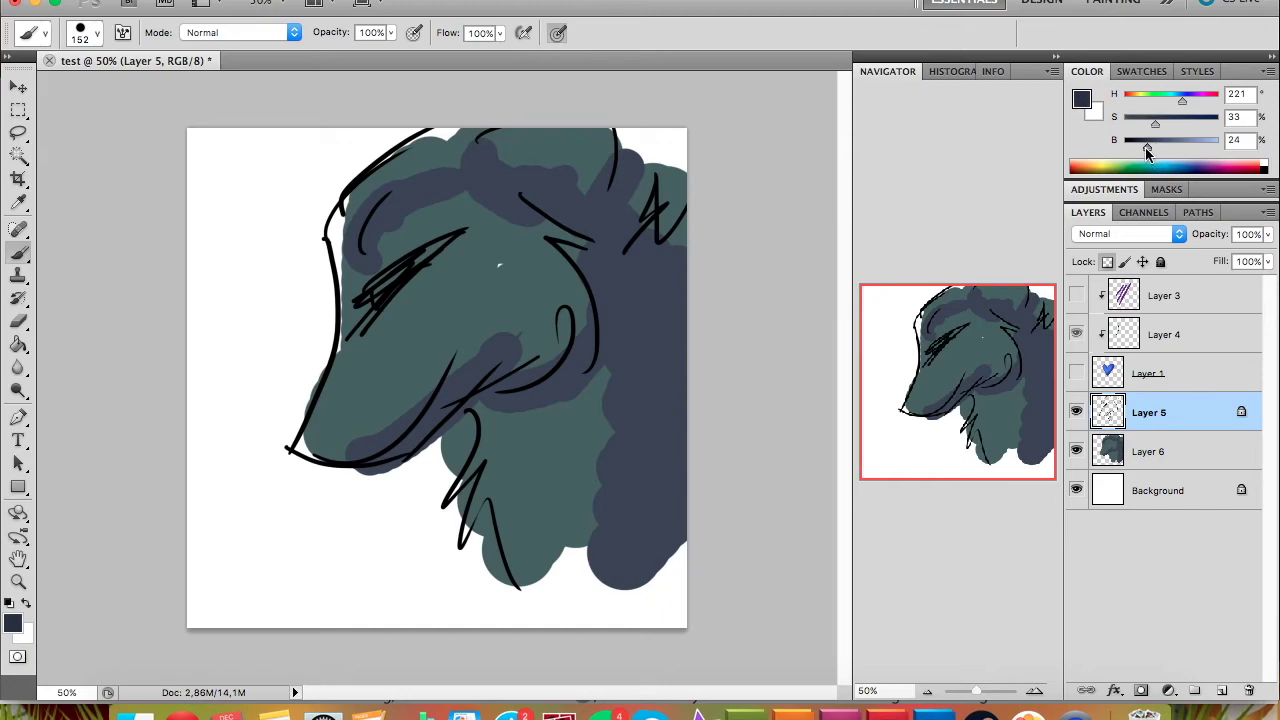
{"action": "mouse_move", "coordinate": [491, 214]}
{"action": "left_mouse_down"}
{"action": "mouse_move", "coordinate": [323, 357]}
{"action": "mouse_move", "coordinate": [320, 286]}
{"action": "mouse_move", "coordinate": [508, 270]}
{"action": "mouse_move", "coordinate": [526, 189]}
{"action": "mouse_move", "coordinate": [454, 551]}
{"action": "mouse_move", "coordinate": [548, 451]}
{"action": "left_mouse_up"}
{"action": "mouse_move", "coordinate": [578, 150]}
{"action": "left_mouse_down"}
{"action": "mouse_move", "coordinate": [578, 96]}
{"action": "mouse_move", "coordinate": [503, 109]}
{"action": "left_mouse_up"}
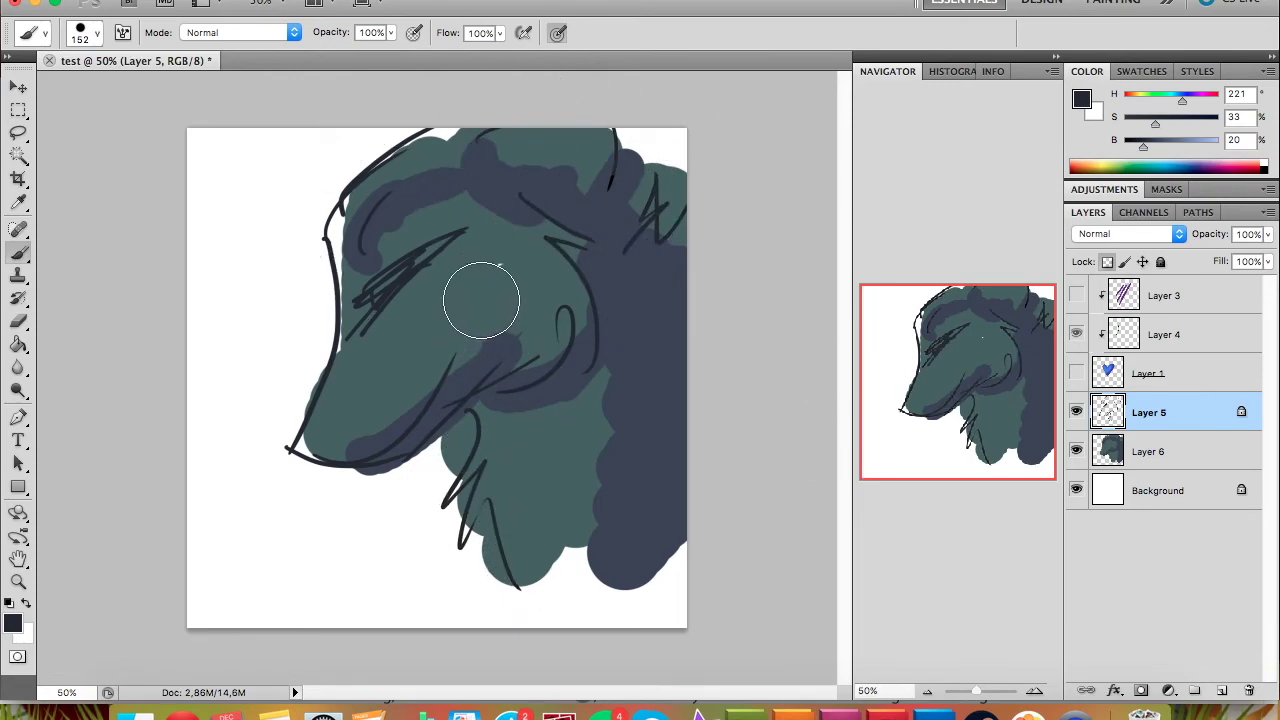
Paint the neck on Layer 6 light blue at 100% brightness and shade its lower right part at 76% brightness
{"action": "left_click", "coordinate": [1148, 451]}
{"action": "left_click", "coordinate": [1216, 141]}
{"action": "mouse_move", "coordinate": [531, 434]}
{"action": "left_mouse_down"}
{"action": "mouse_move", "coordinate": [566, 495]}
{"action": "mouse_move", "coordinate": [570, 525]}
{"action": "mouse_move", "coordinate": [493, 547]}
{"action": "mouse_move", "coordinate": [486, 453]}
{"action": "mouse_move", "coordinate": [535, 438]}
{"action": "mouse_move", "coordinate": [562, 515]}
{"action": "mouse_move", "coordinate": [627, 506]}
{"action": "mouse_move", "coordinate": [549, 490]}
{"action": "left_mouse_up"}
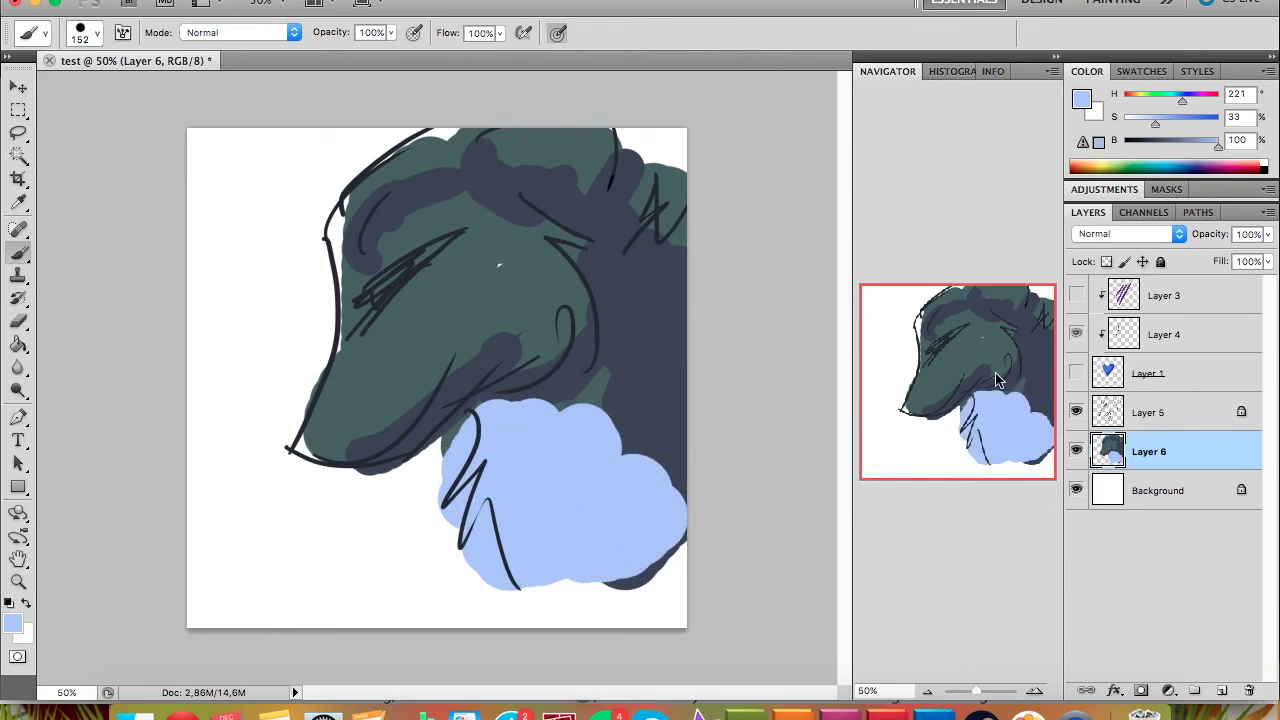
{"action": "left_click", "coordinate": [1195, 141]}
{"action": "mouse_move", "coordinate": [572, 530]}
{"action": "left_mouse_down"}
{"action": "mouse_move", "coordinate": [625, 542]}
{"action": "mouse_move", "coordinate": [653, 460]}
{"action": "mouse_move", "coordinate": [631, 466]}
{"action": "mouse_move", "coordinate": [633, 517]}
{"action": "mouse_move", "coordinate": [598, 536]}
{"action": "left_mouse_up"}
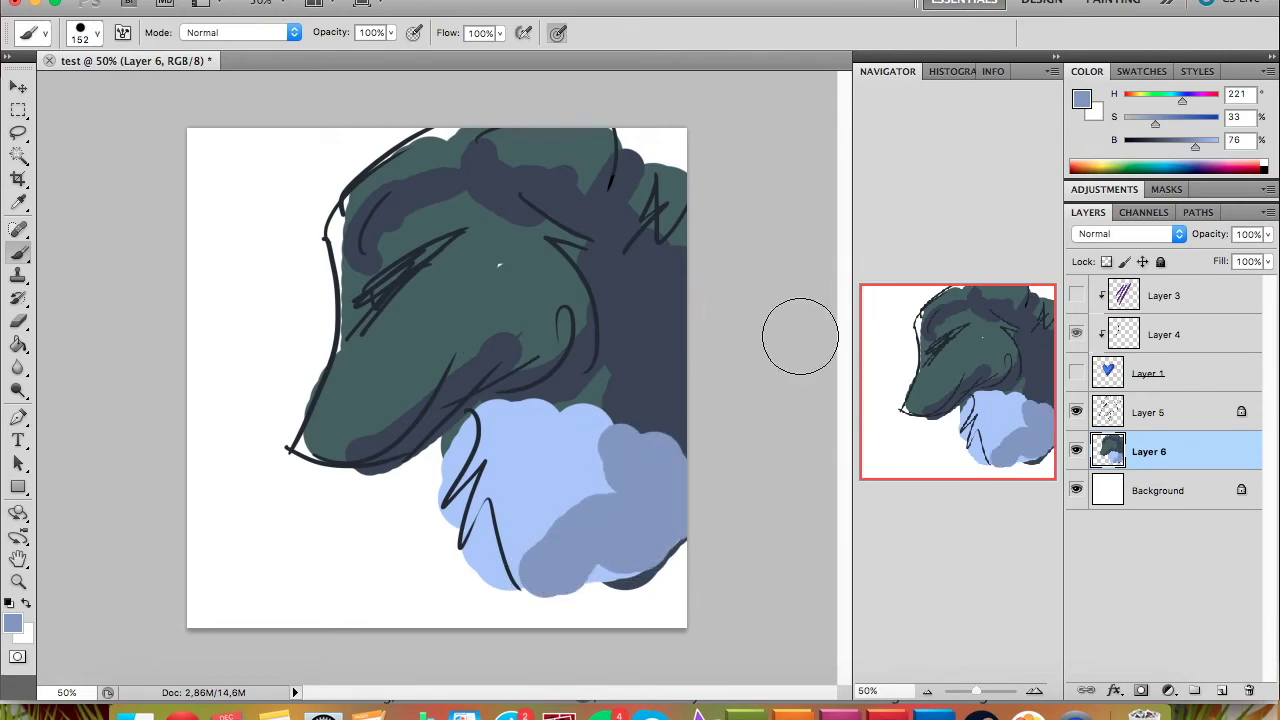
Add a new layer clipped to Layer 5 and recolor the neck lines blue (hue 221, saturation 59%, brightness 57%)
{"action": "left_click", "coordinate": [1160, 418]}
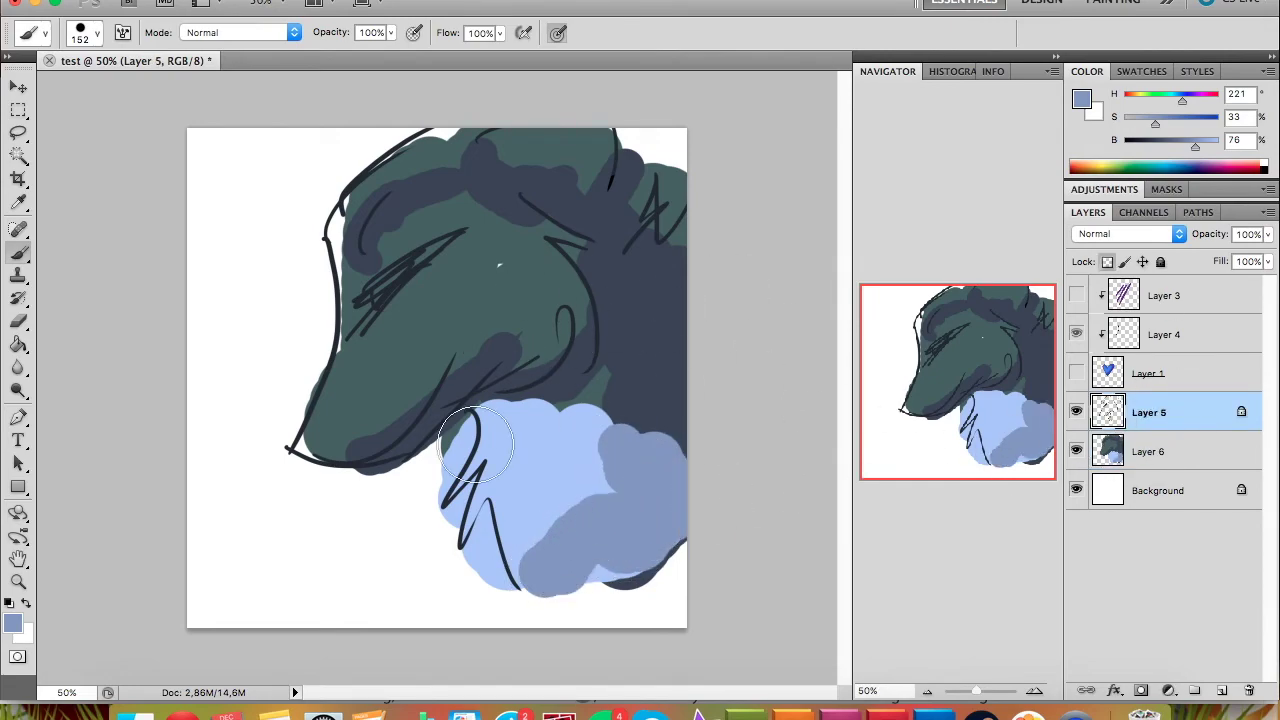
{"action": "left_click", "coordinate": [1224, 692]}
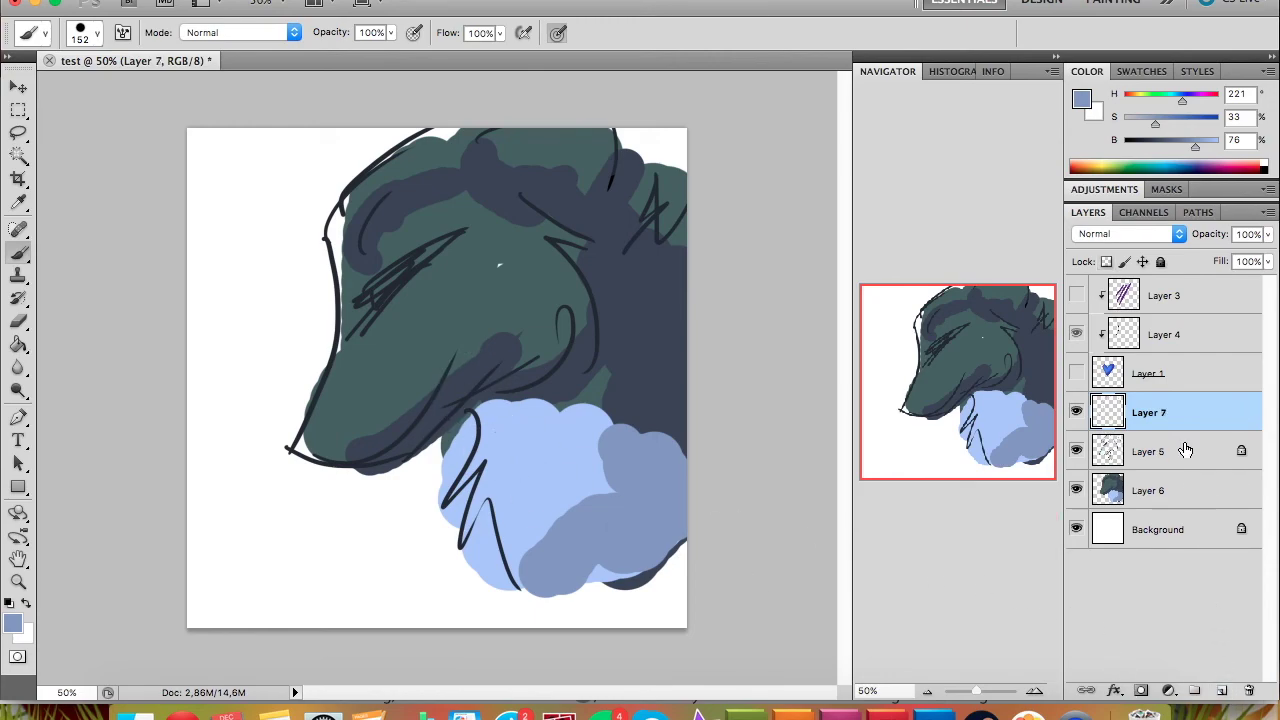
{"action": "right_click", "coordinate": [1199, 410]}
{"action": "left_click", "coordinate": [1126, 466]}
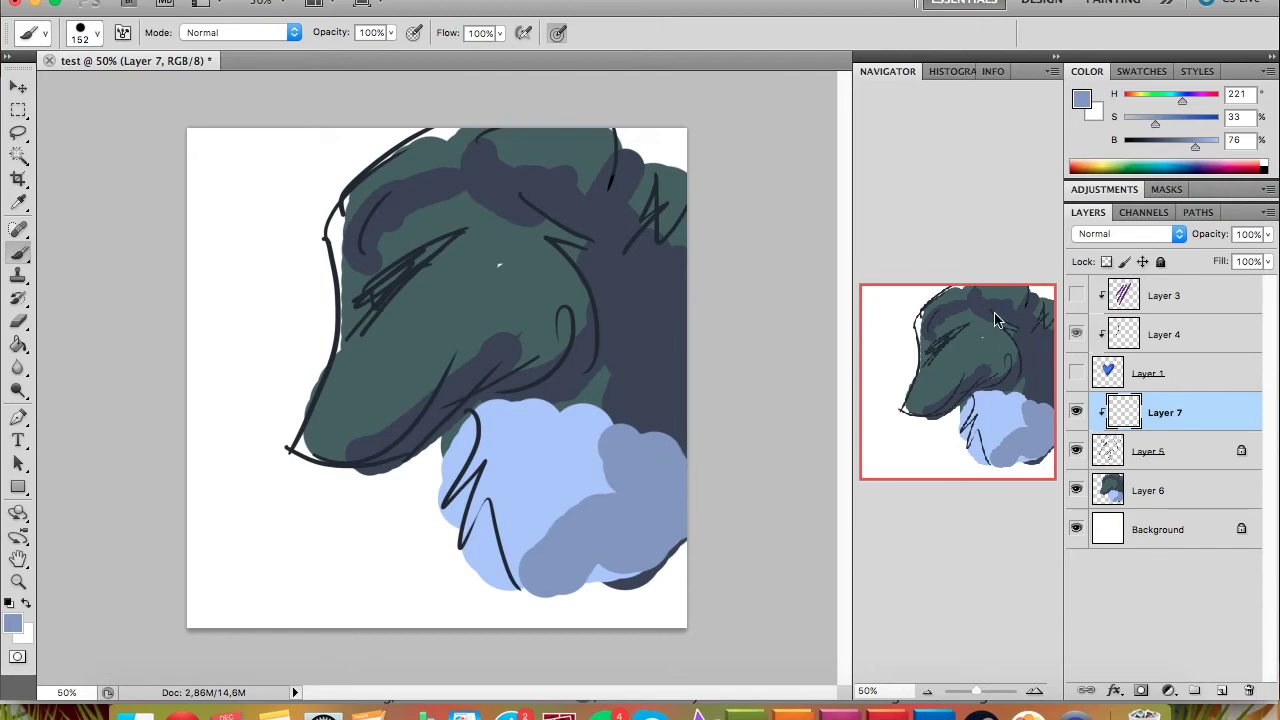
{"action": "left_click_drag", "start_coordinate": [1192, 149], "coordinate": [1177, 127]}
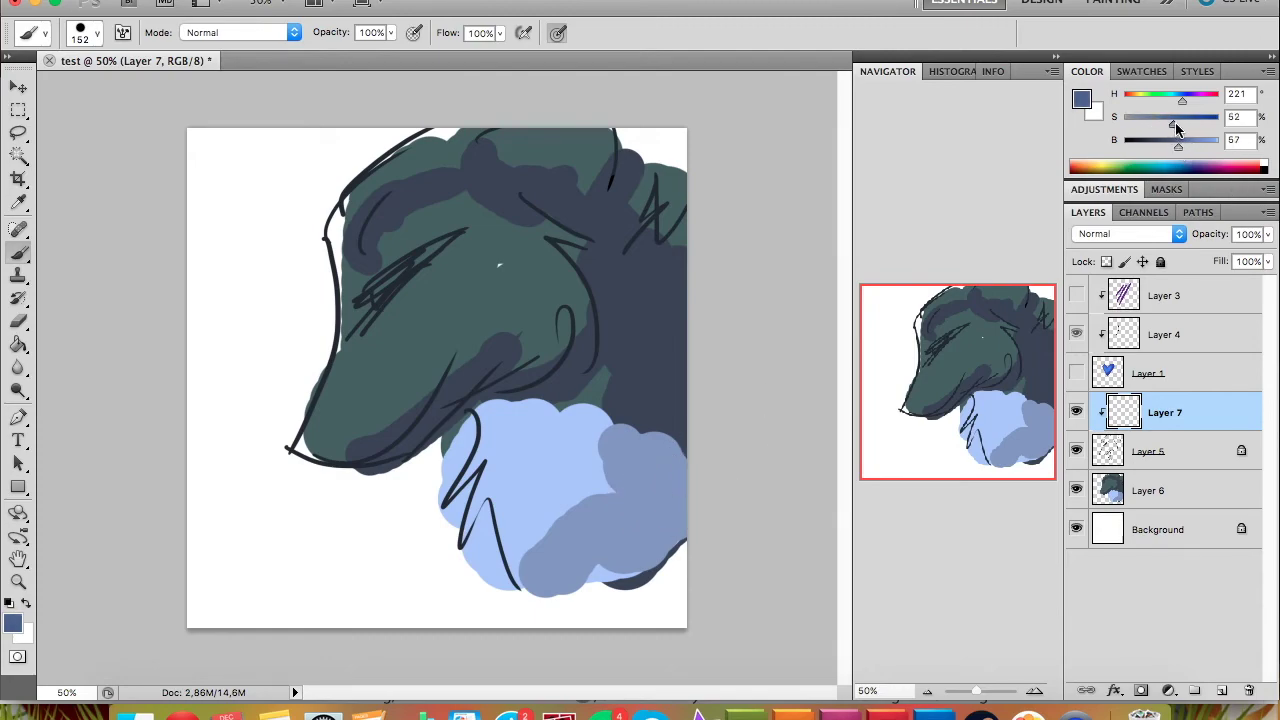
{"action": "mouse_move", "coordinate": [577, 471]}
{"action": "left_mouse_down"}
{"action": "mouse_move", "coordinate": [476, 482]}
{"action": "mouse_move", "coordinate": [508, 505]}
{"action": "mouse_move", "coordinate": [506, 521]}
{"action": "mouse_move", "coordinate": [493, 437]}
{"action": "left_mouse_up"}
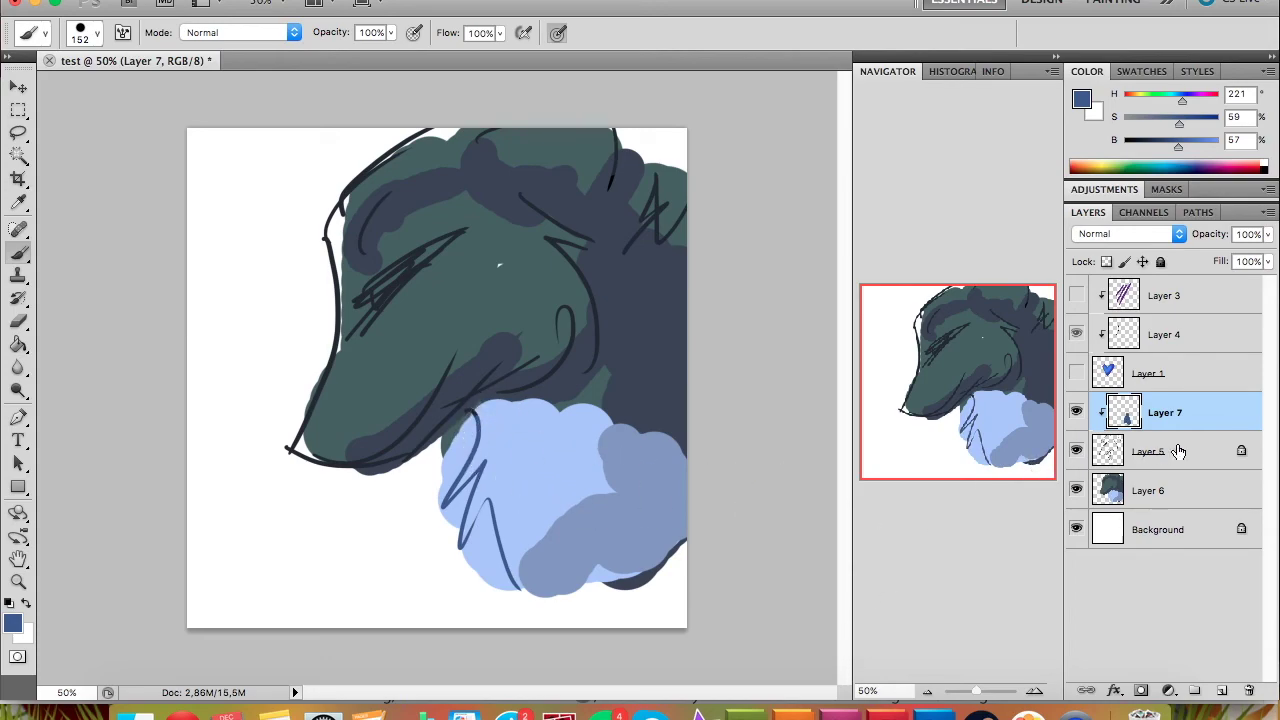
Delete Layer 7, Layer 5 and Layer 6 to remove the whole animal head drawing
{"action": "left_click", "coordinate": [1249, 691]}
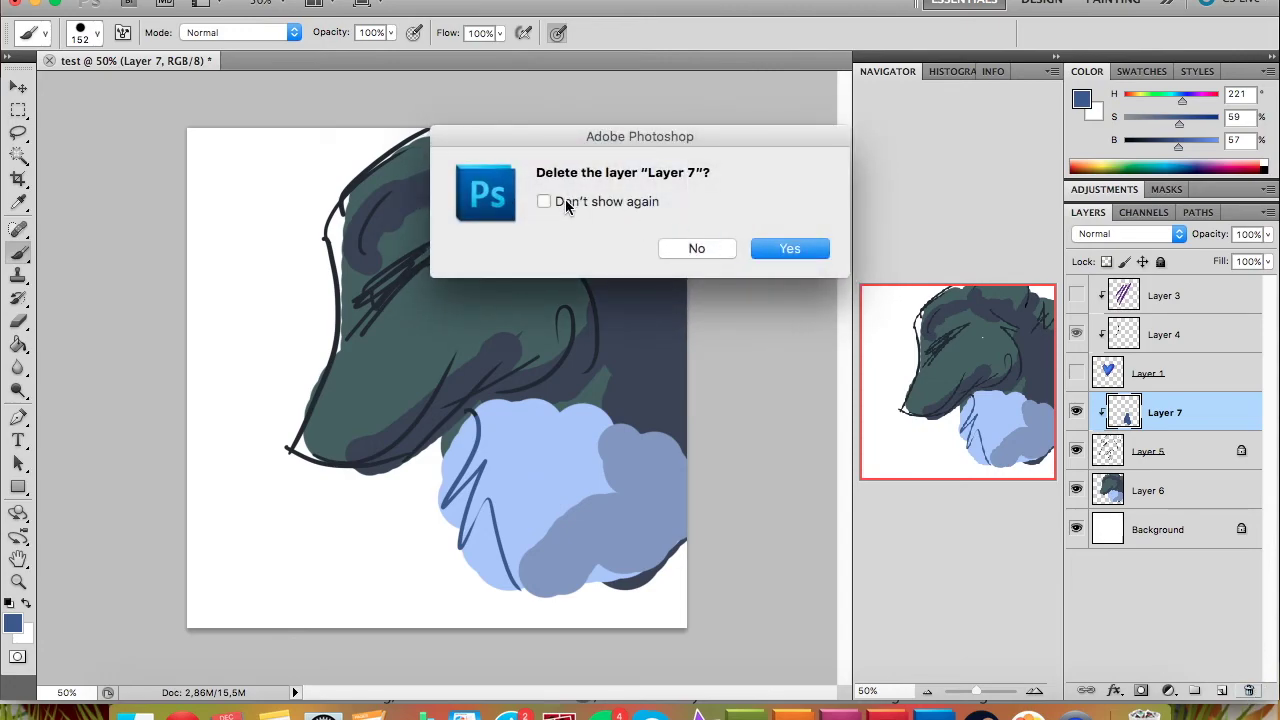
{"action": "left_click", "coordinate": [790, 249]}
{"action": "left_click", "coordinate": [1249, 691]}
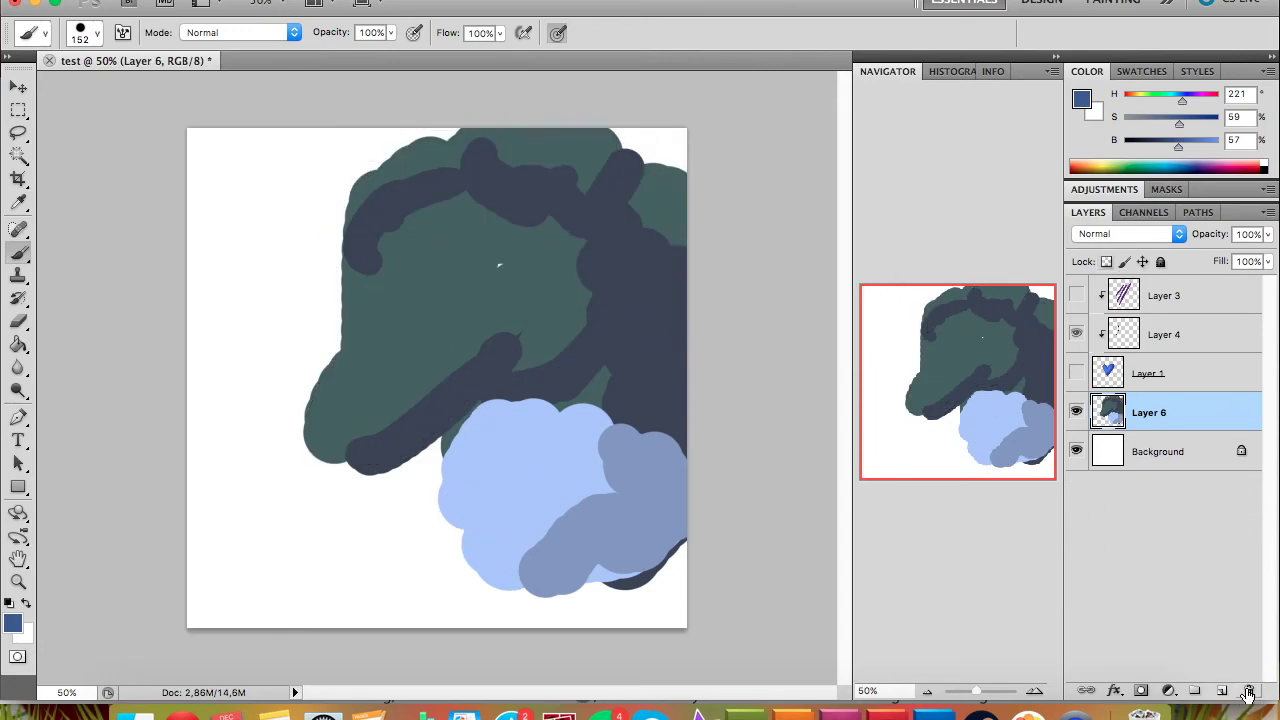
{"action": "left_click", "coordinate": [1249, 691]}
Show the heart on Layer 1, delete the clipped Layer 4 and show the stripes on Layer 3
{"action": "left_click", "coordinate": [1076, 375]}
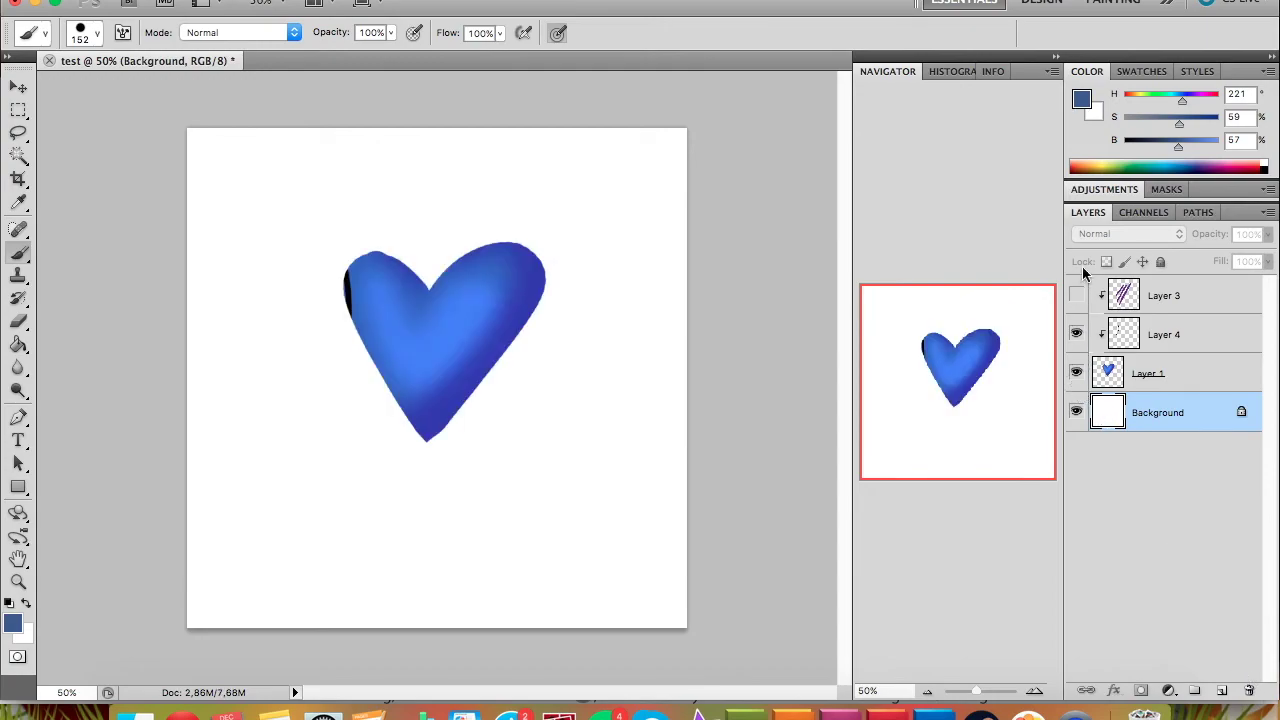
{"action": "left_click", "coordinate": [1180, 334]}
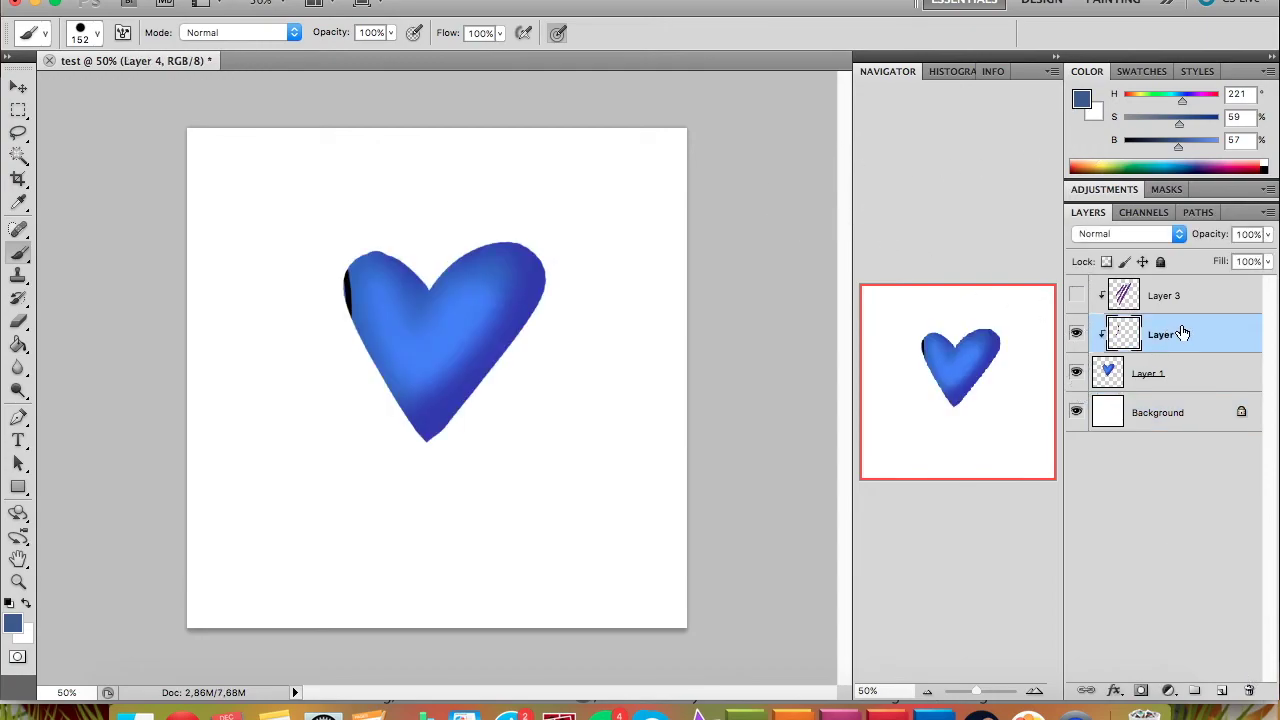
{"action": "left_click", "coordinate": [1249, 691]}
{"action": "left_click", "coordinate": [1076, 296]}
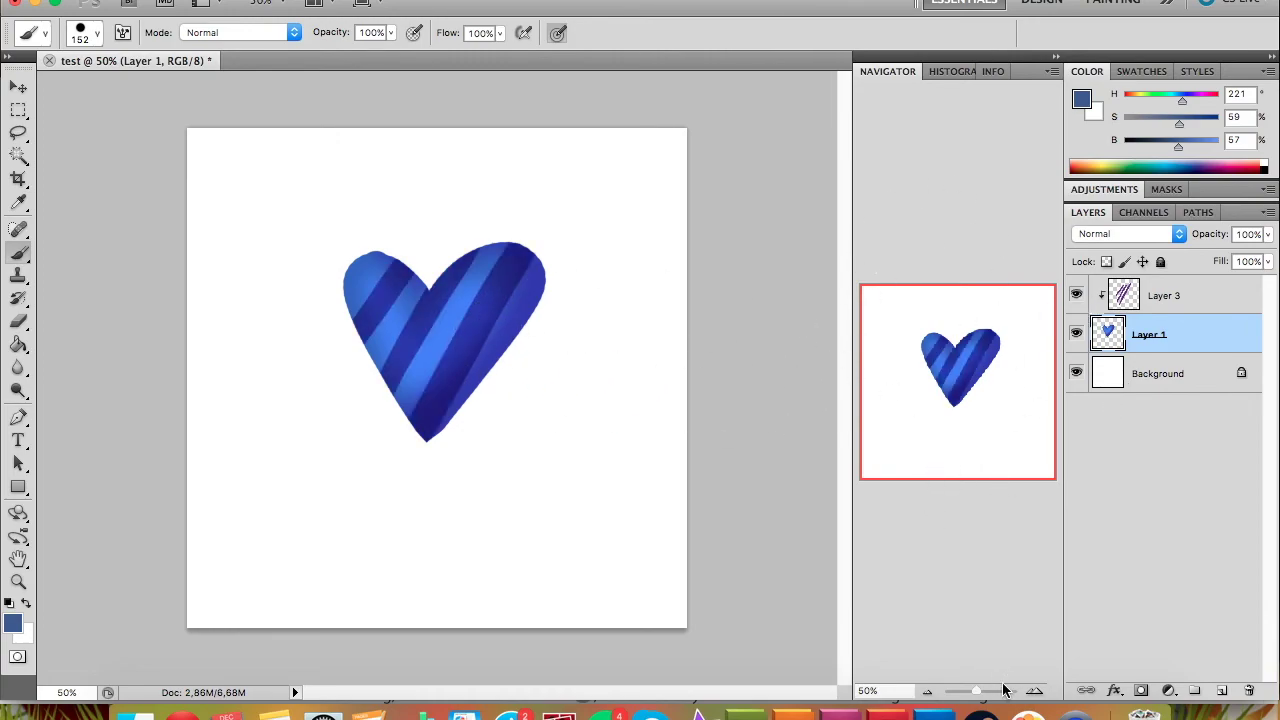
Zoom and pan around the heart with the Navigator and look up where the Navigator is enabled
{"action": "left_click_drag", "start_coordinate": [983, 700], "coordinate": [990, 700]}
{"action": "left_click_drag", "start_coordinate": [956, 370], "coordinate": [990, 375]}
{"action": "left_click_drag", "start_coordinate": [992, 690], "coordinate": [978, 693]}
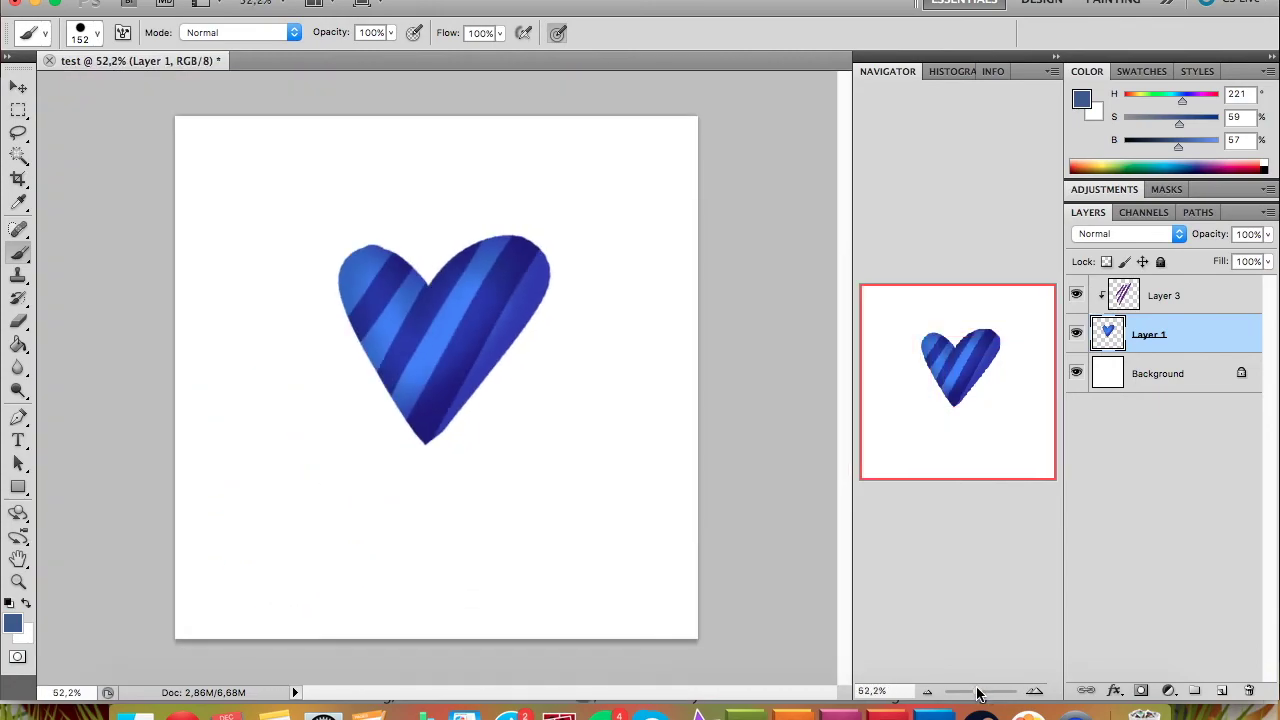
{"action": "left_click", "coordinate": [648, 2]}
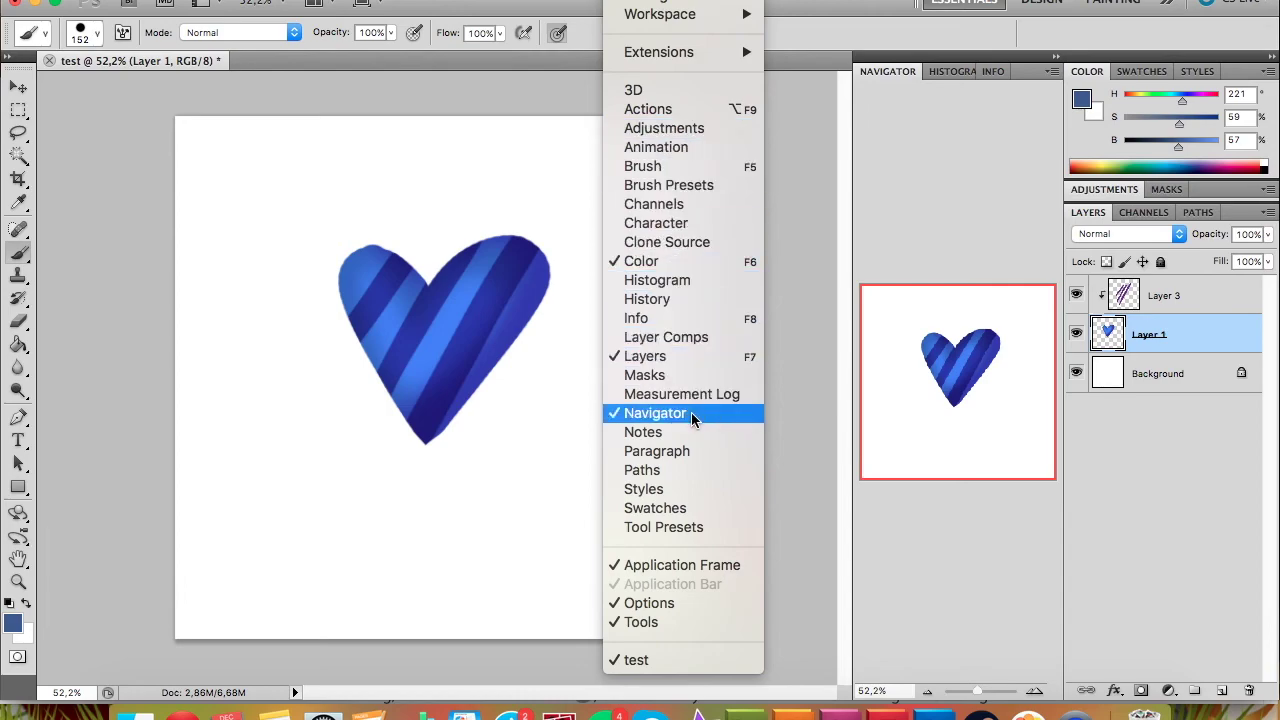
{"action": "left_click", "coordinate": [864, 196]}
Try brush strokes on and around the heart on Layer 1 and undo them
{"action": "left_click_drag", "start_coordinate": [552, 182], "coordinate": [587, 178]}
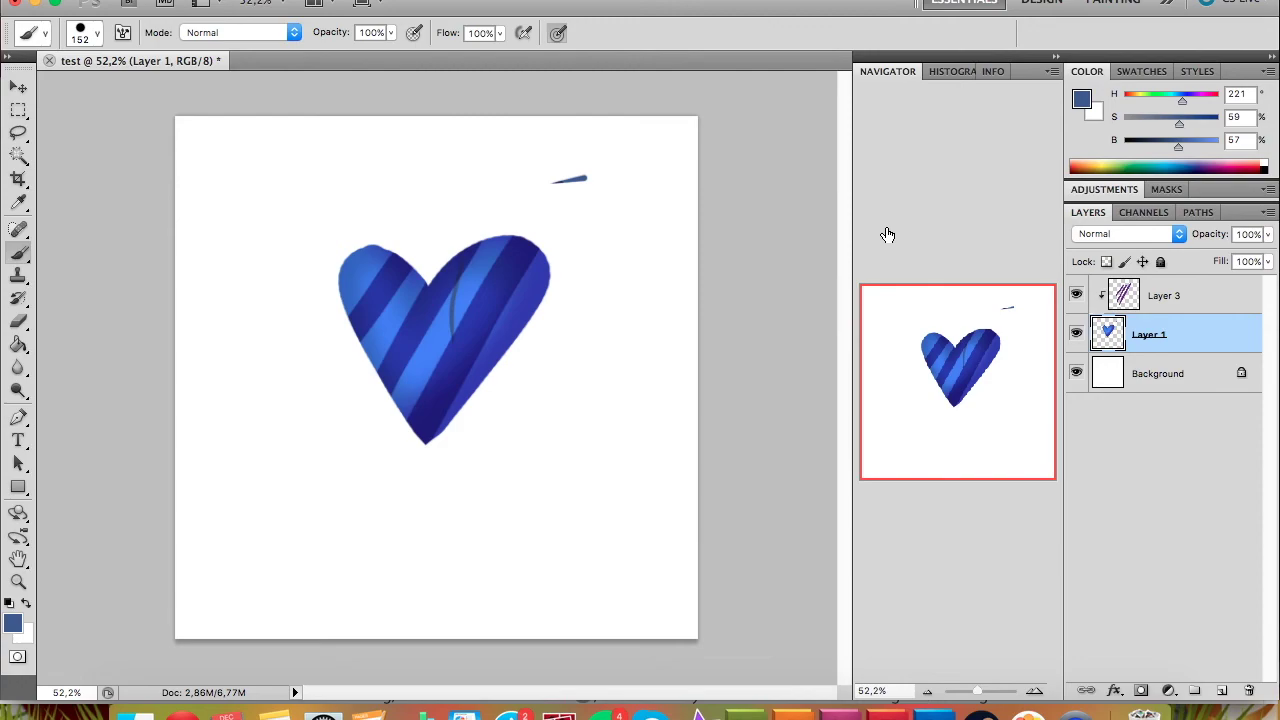
{"action": "key", "text": "ctrl+z"}
{"action": "mouse_move", "coordinate": [592, 178]}
{"action": "left_mouse_down"}
{"action": "mouse_move", "coordinate": [616, 190]}
{"action": "mouse_move", "coordinate": [574, 163]}
{"action": "mouse_move", "coordinate": [491, 189]}
{"action": "mouse_move", "coordinate": [591, 297]}
{"action": "mouse_move", "coordinate": [530, 180]}
{"action": "mouse_move", "coordinate": [420, 330]}
{"action": "mouse_move", "coordinate": [470, 590]}
{"action": "left_mouse_up"}
{"action": "key", "text": "ctrl+z"}
{"action": "key", "text": "ctrl+z"}
Try reapplying the last blur filter to the stripes on Layer 3 and undo it
{"action": "left_click", "coordinate": [1148, 302]}
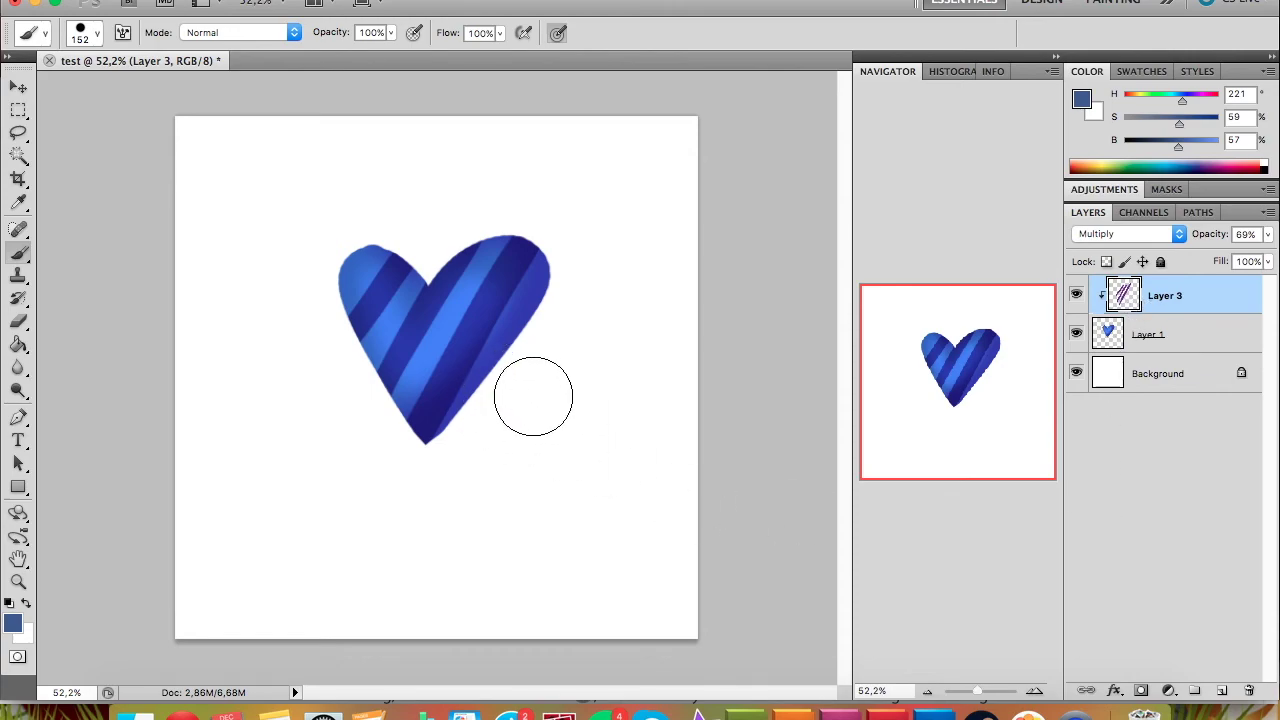
{"action": "left_click", "coordinate": [415, 0]}
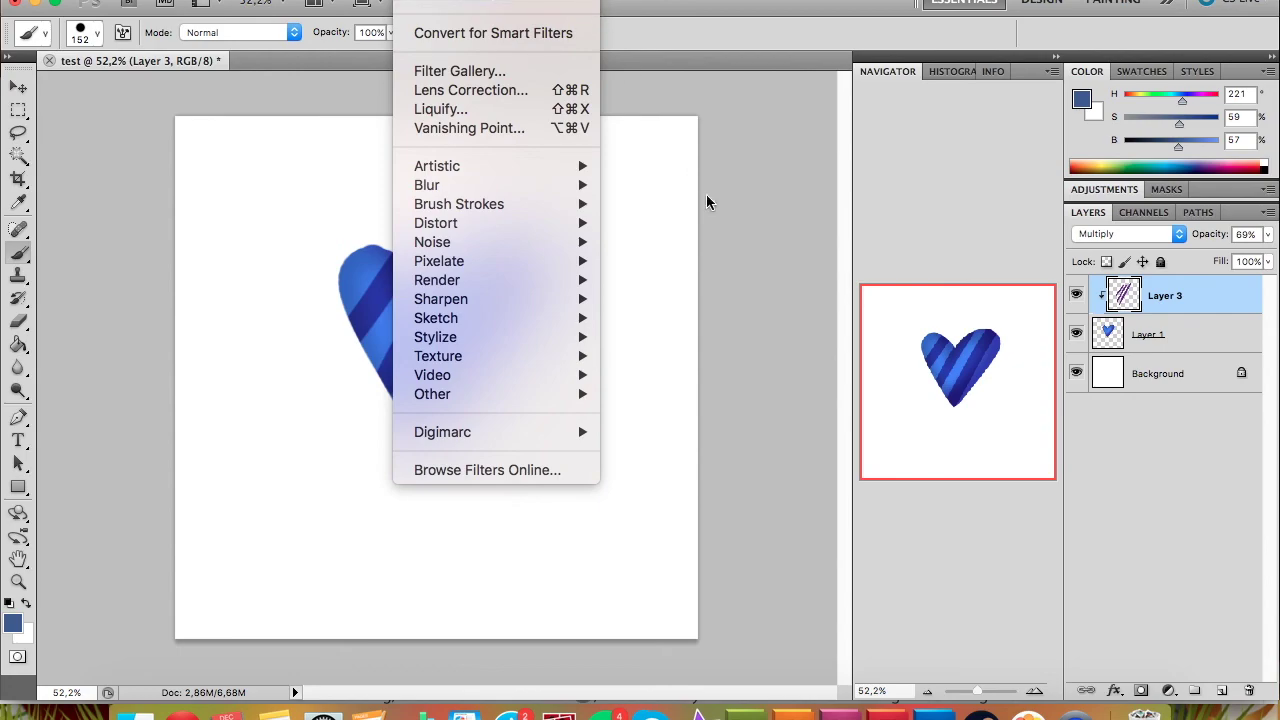
{"action": "left_click", "coordinate": [761, 325]}
{"action": "key", "text": "super+f"}
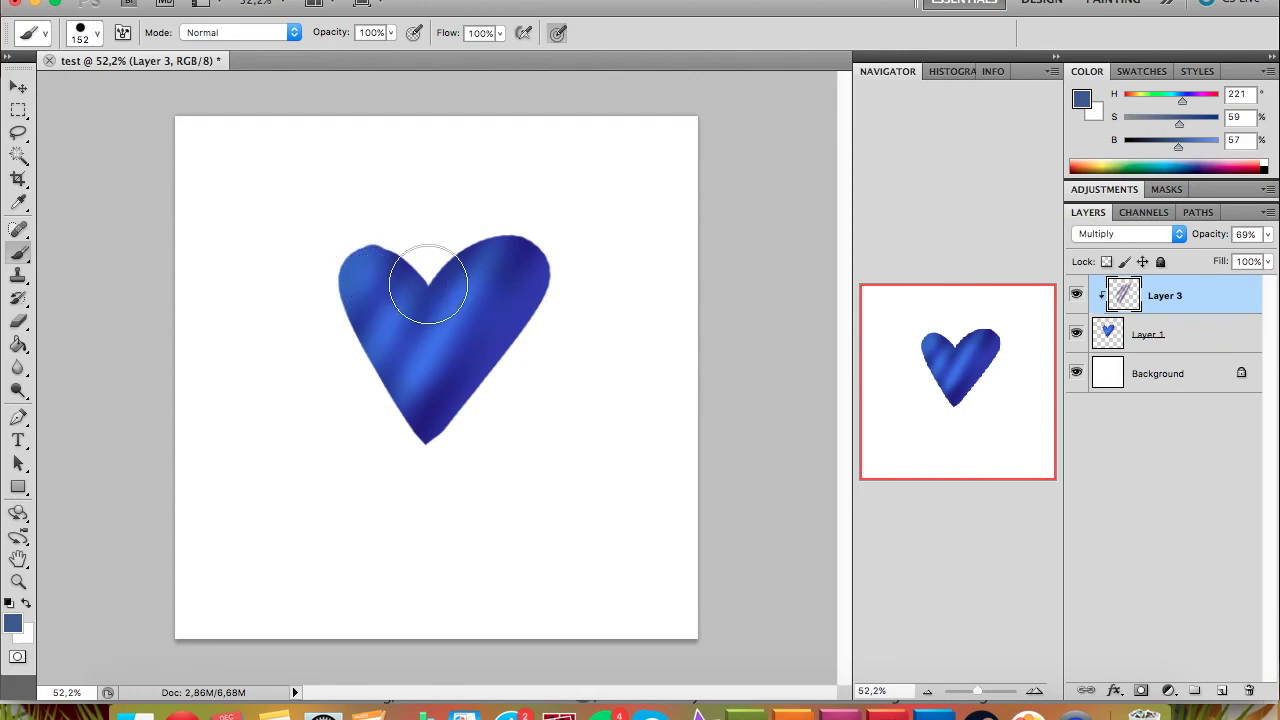
{"action": "key", "text": "super+alt+z"}
{"action": "key", "text": "super+alt+z"}
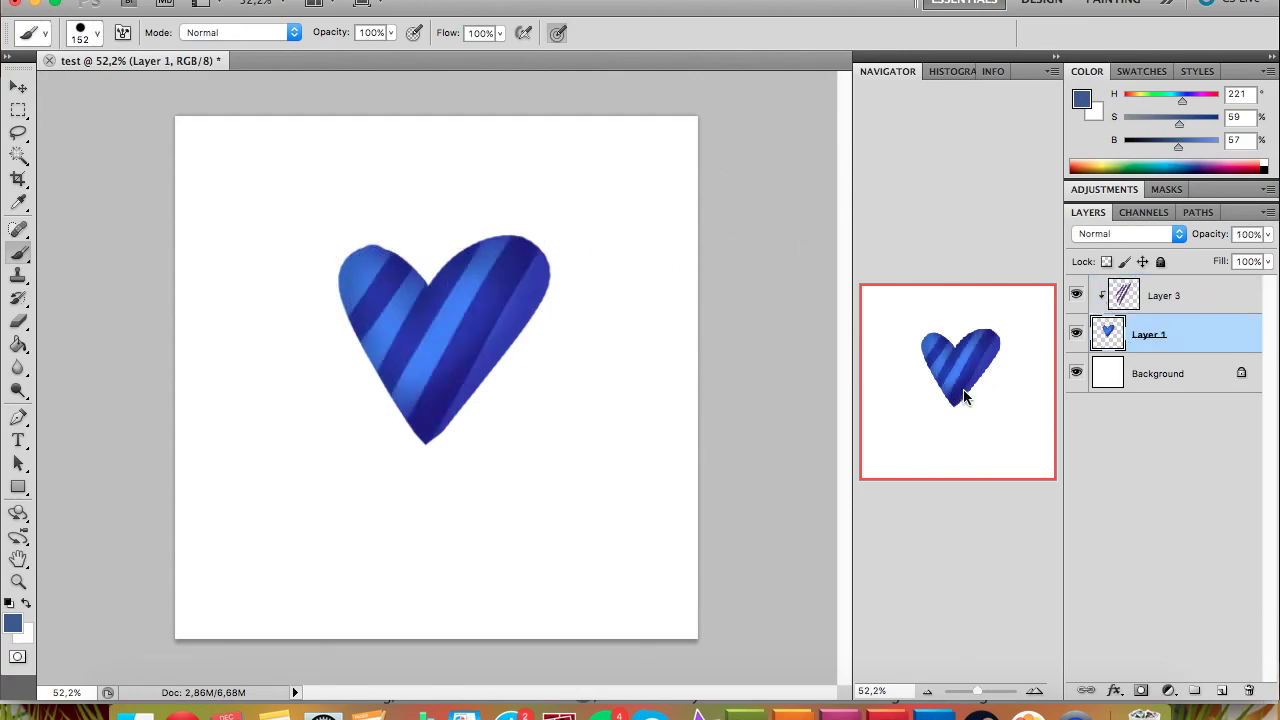